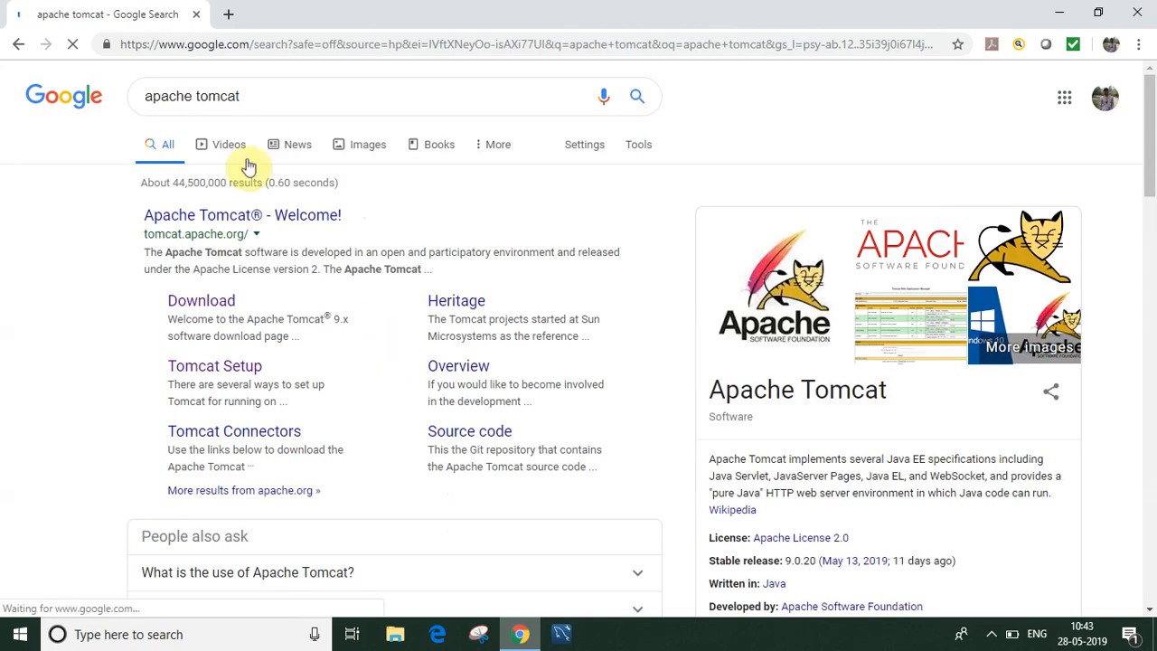
Step: Go from the Apache Tomcat search result to the official site's Tomcat 9 downloads page
{"action": "left_click", "coordinate": [241, 217]}
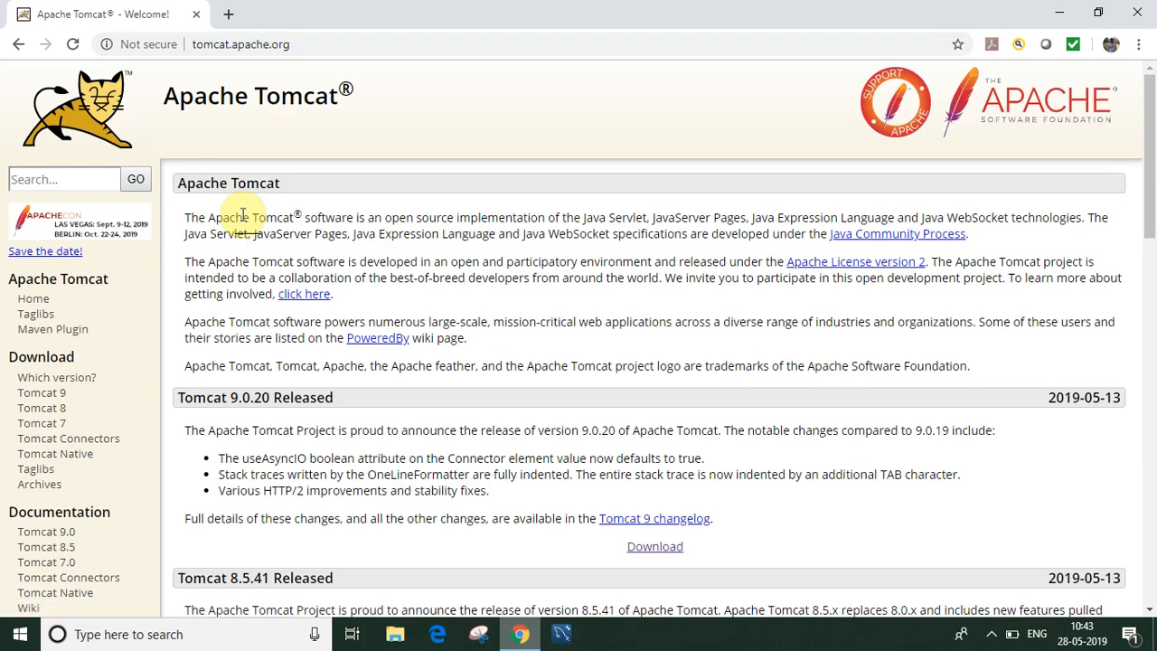
{"action": "left_click", "coordinate": [45, 393]}
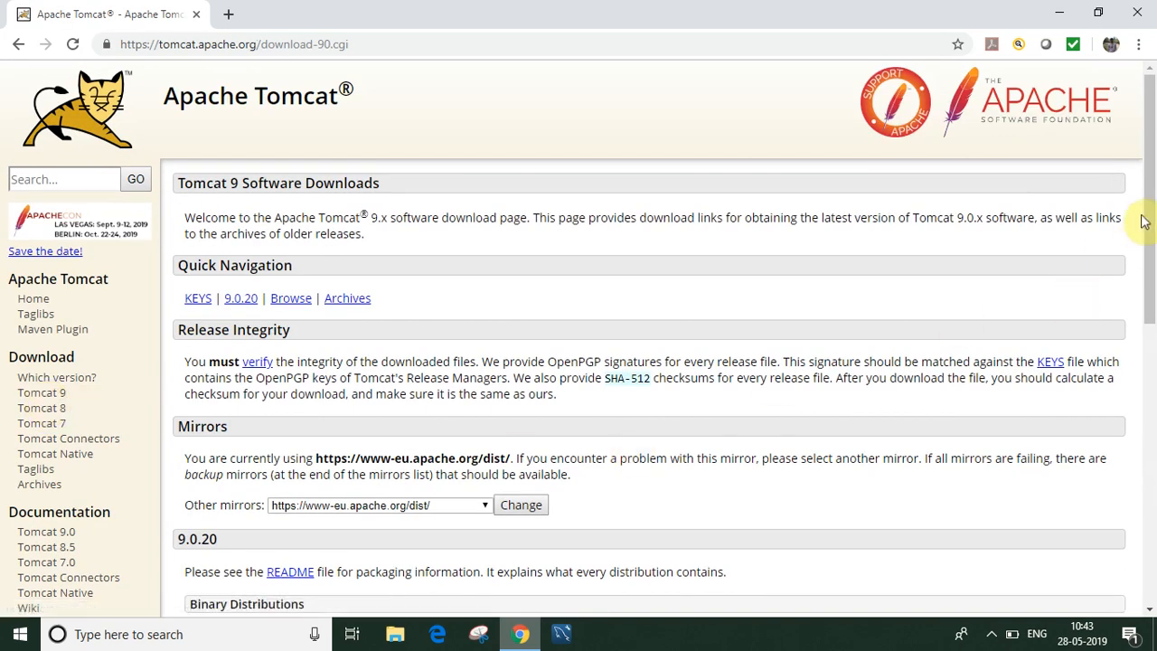
Step: Download the Tomcat 9.0.20 32-bit/64-bit Windows Service Installer from Binary Distributions
{"action": "left_click_drag", "start_coordinate": [1146, 221], "coordinate": [1148, 398]}
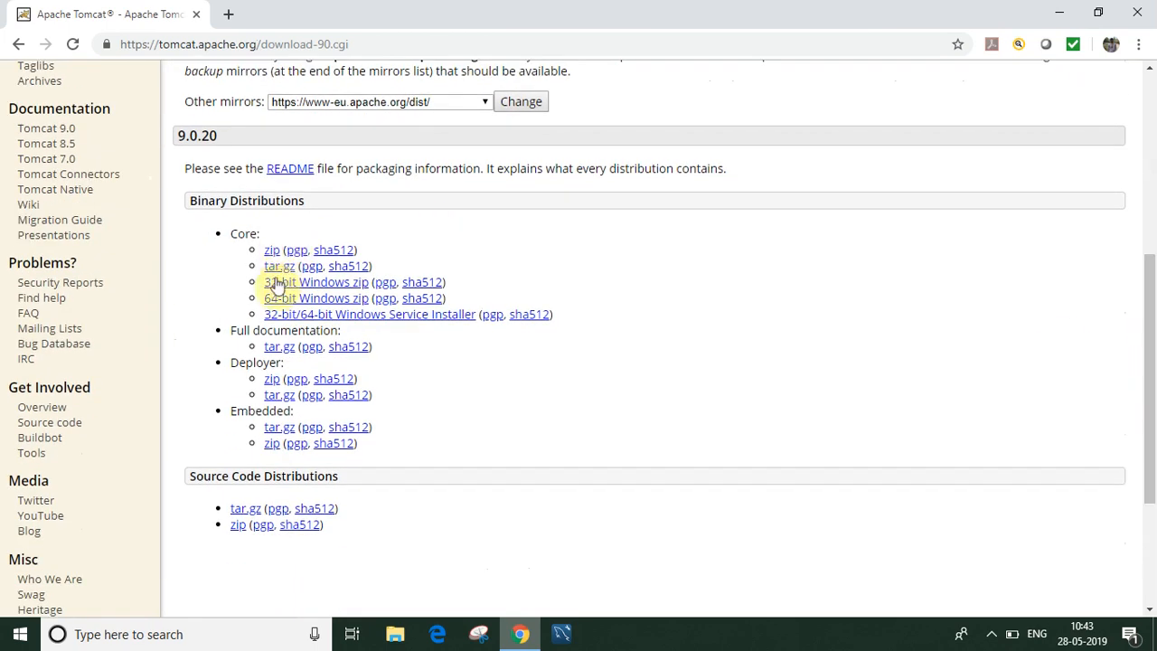
{"action": "left_click", "coordinate": [283, 320]}
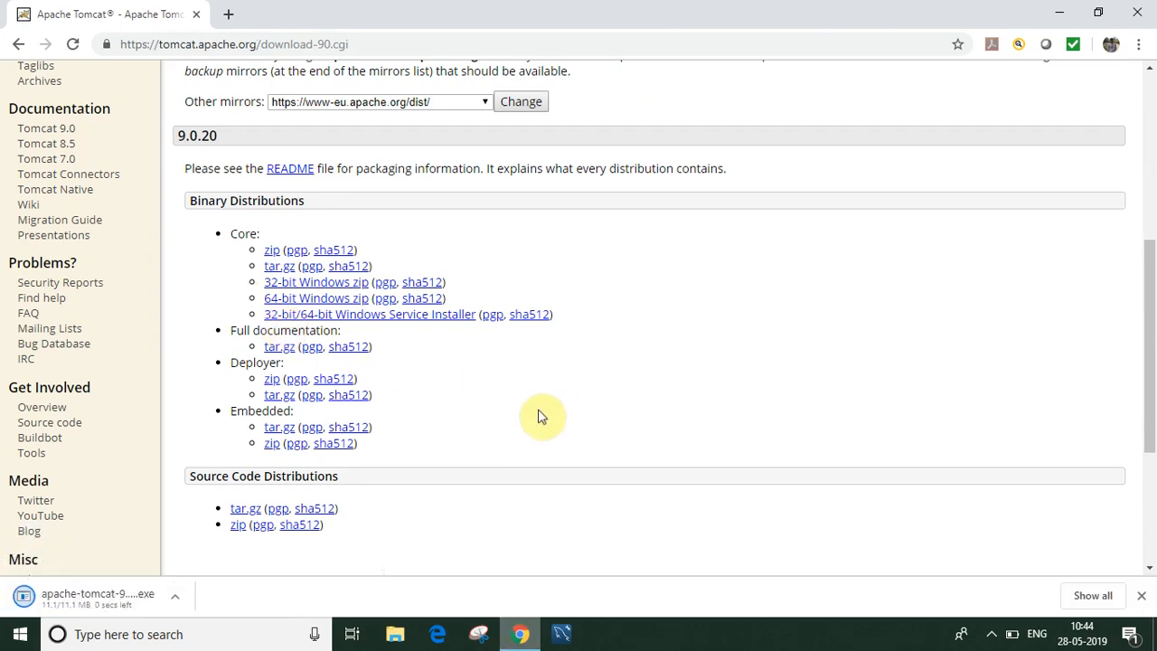
{"action": "left_click", "coordinate": [175, 595]}
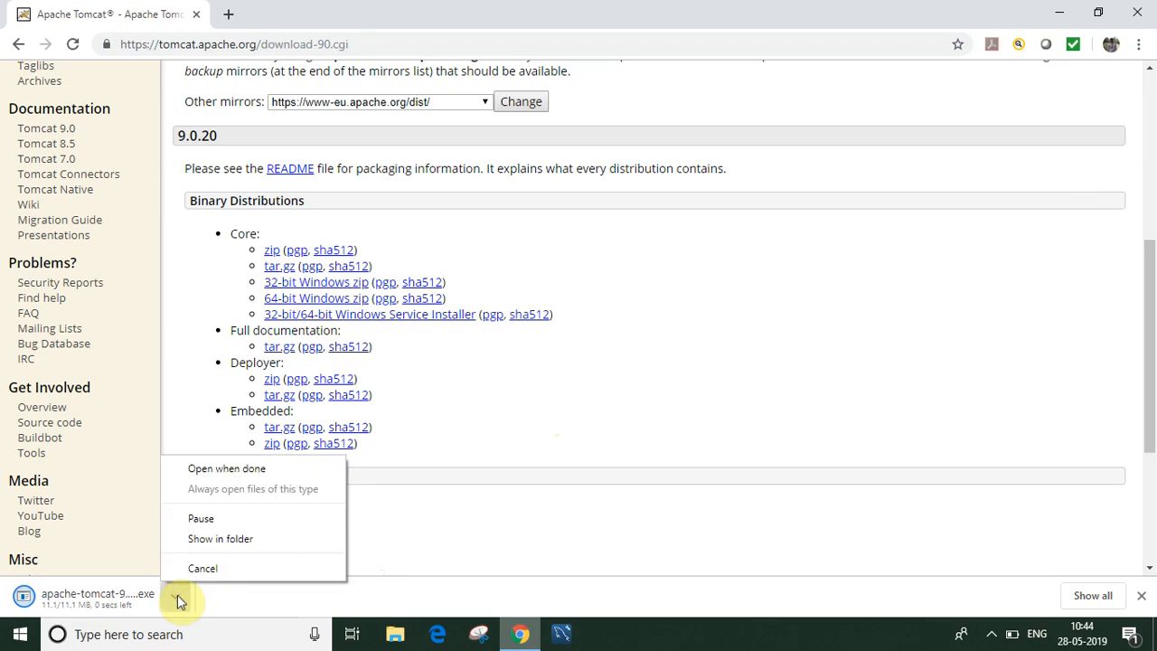
Step: Set apache-tomcat-9.0.20.exe to open when done and dismiss the Norton safety notification
{"action": "left_click", "coordinate": [234, 470]}
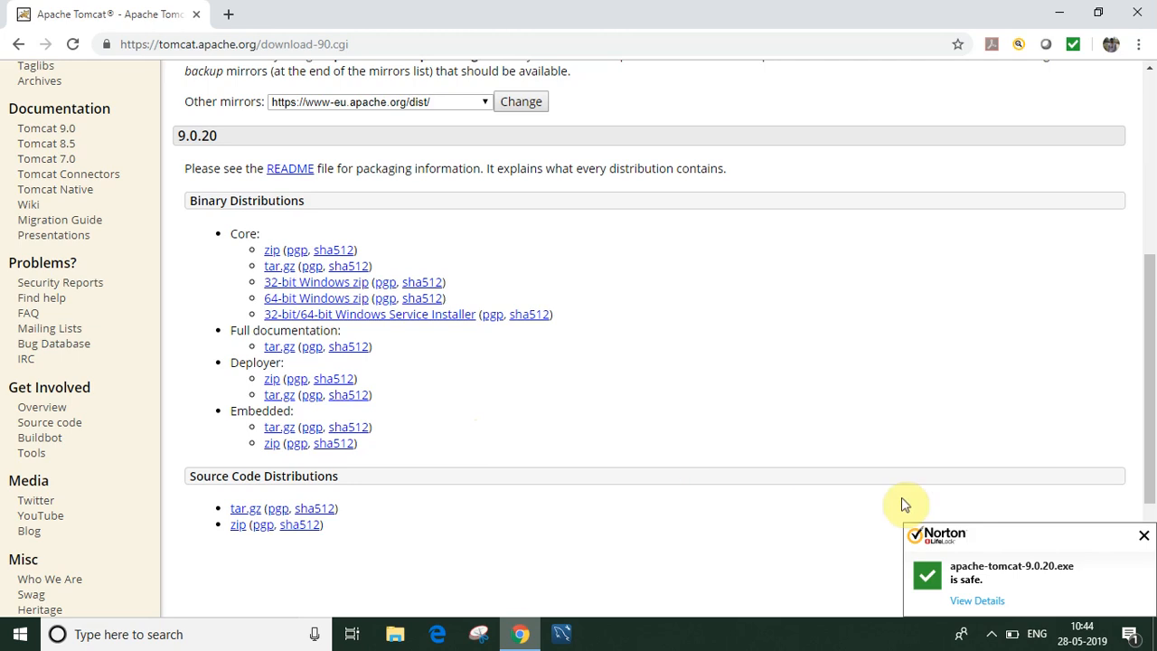
{"action": "left_click", "coordinate": [1144, 536]}
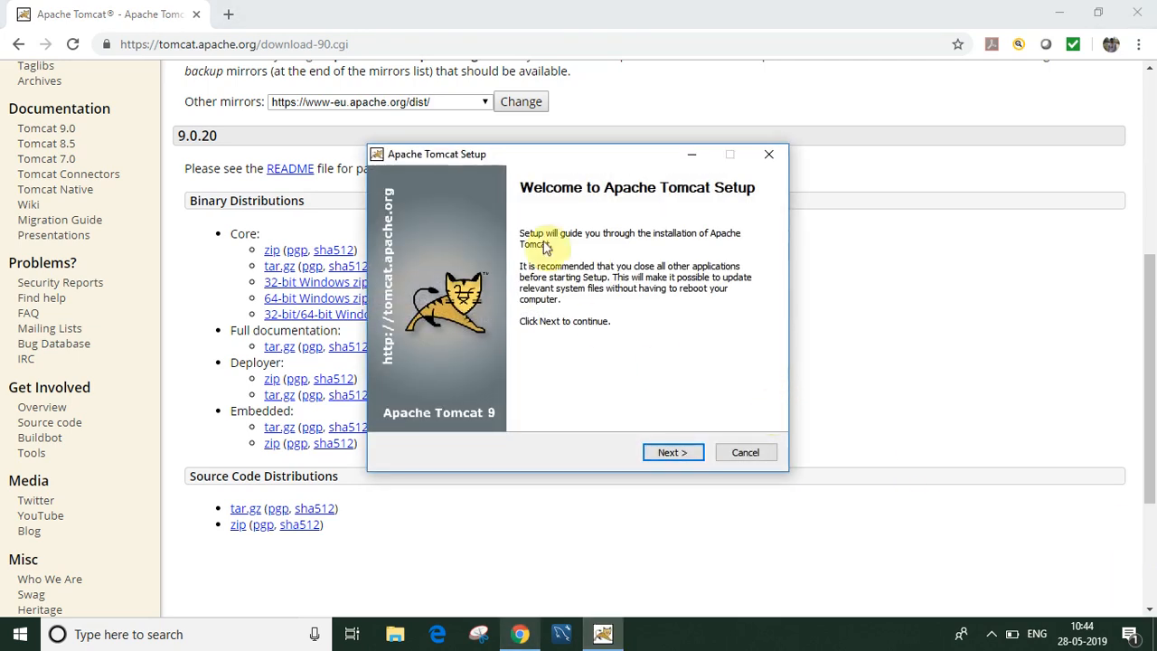
Step: Install Tomcat 9 as a Full install with default ports, detected jre1.8.0_171 path and default folder
{"action": "left_click", "coordinate": [673, 452]}
{"action": "left_click", "coordinate": [673, 452]}
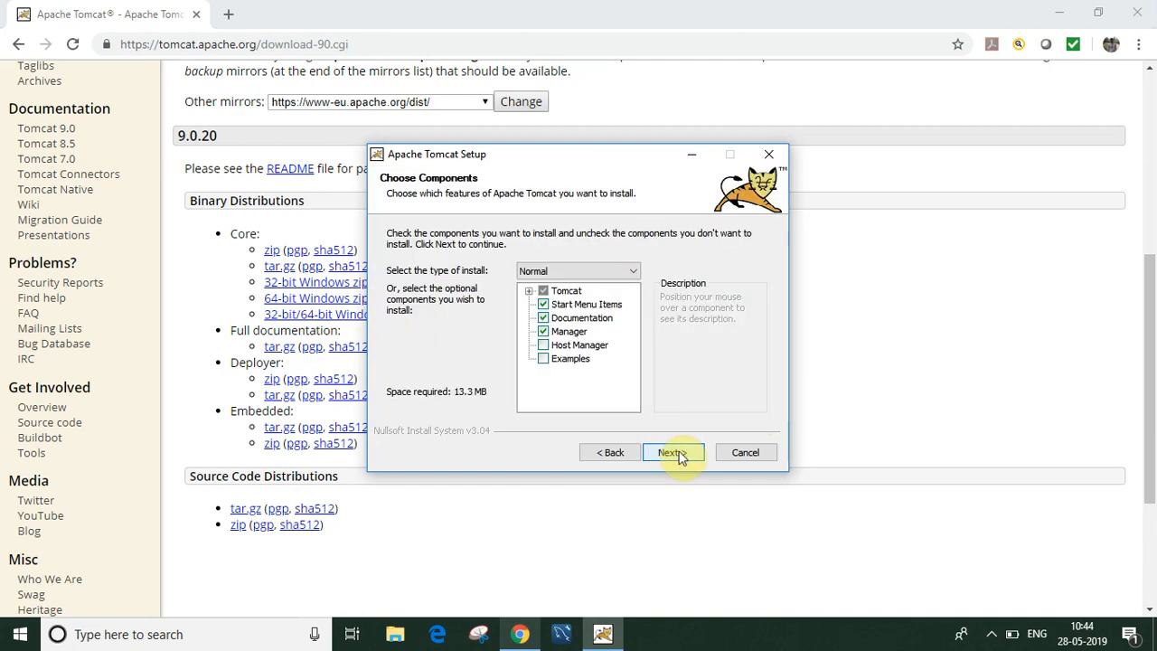
{"action": "left_click", "coordinate": [616, 274]}
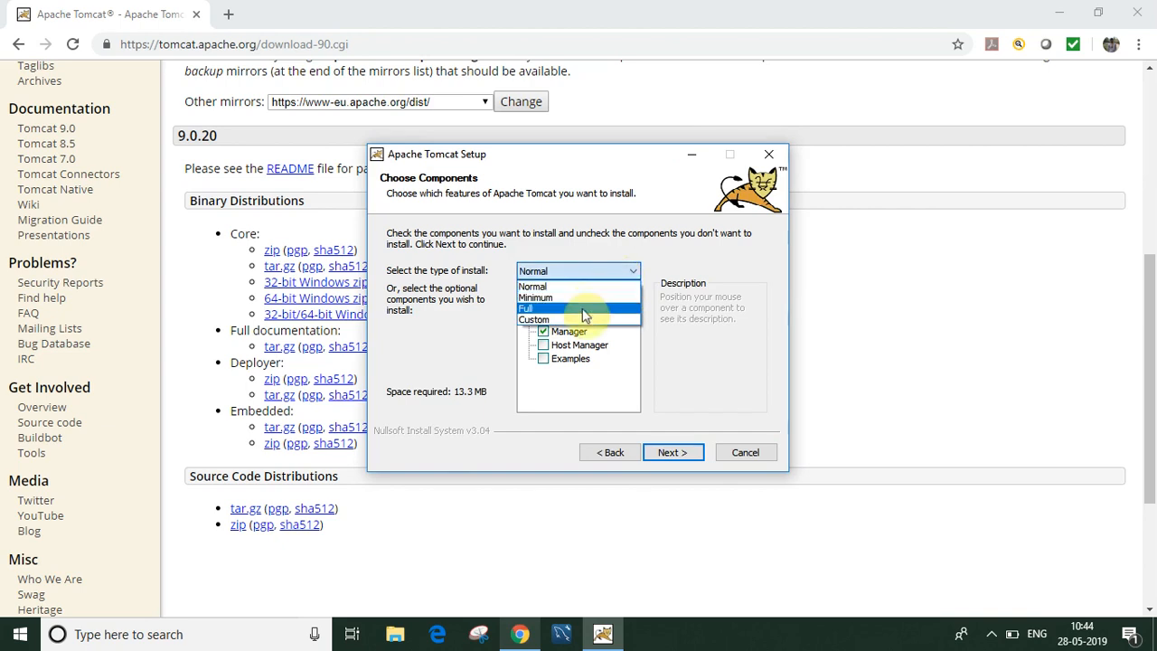
{"action": "left_click", "coordinate": [584, 309]}
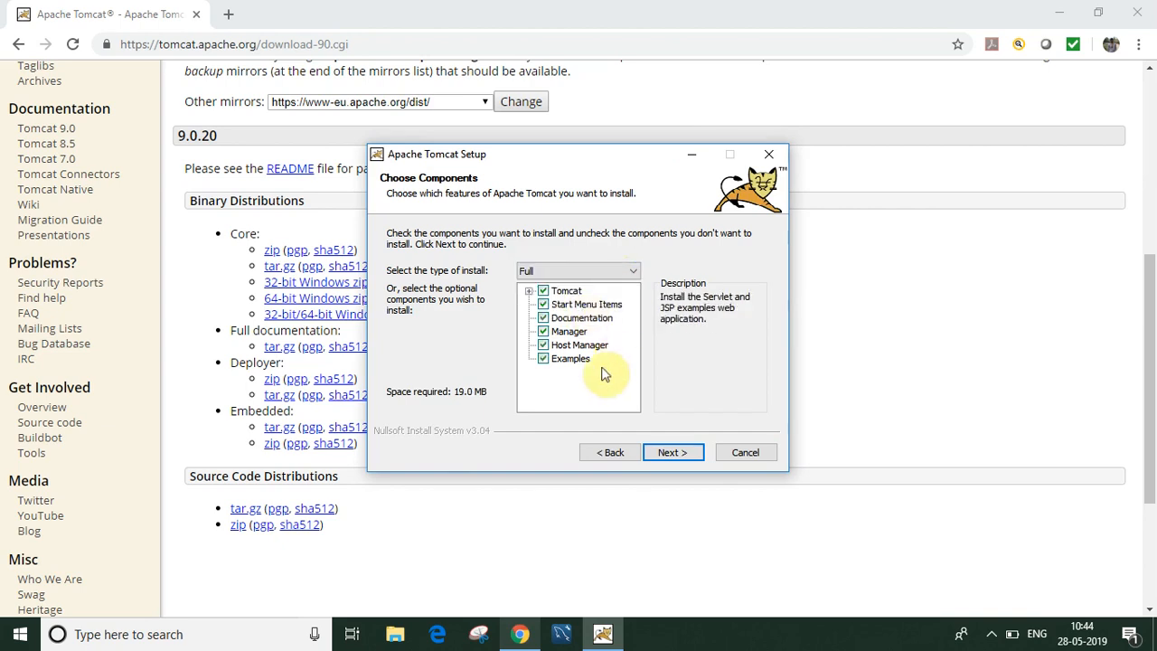
{"action": "left_click", "coordinate": [678, 456]}
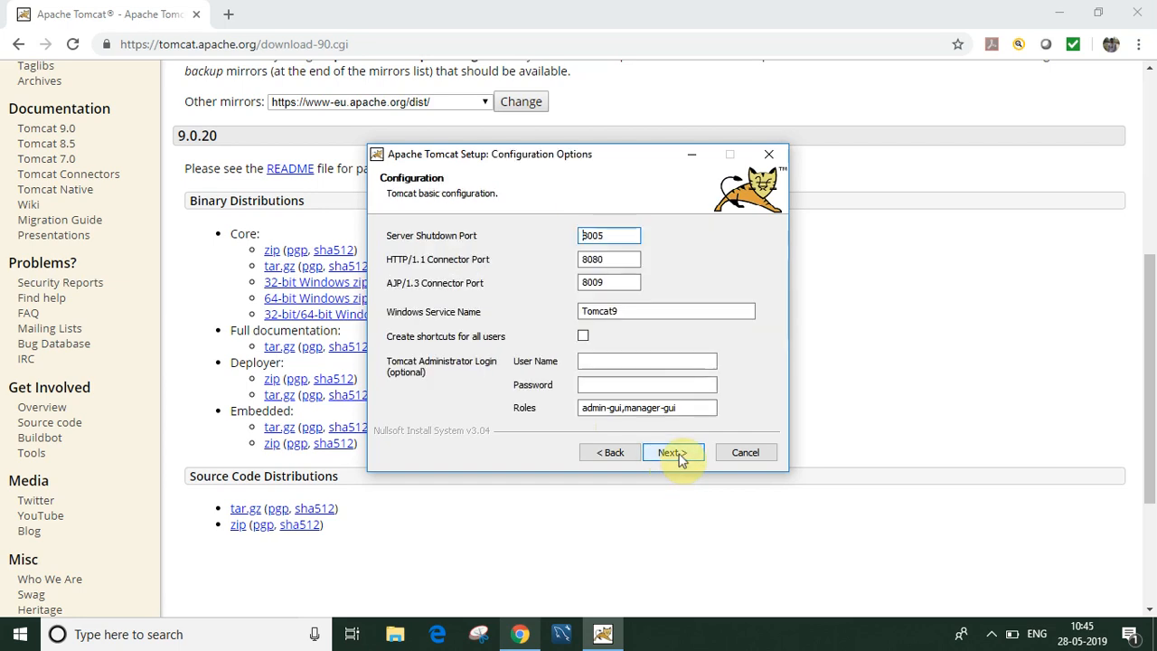
{"action": "left_click", "coordinate": [681, 456]}
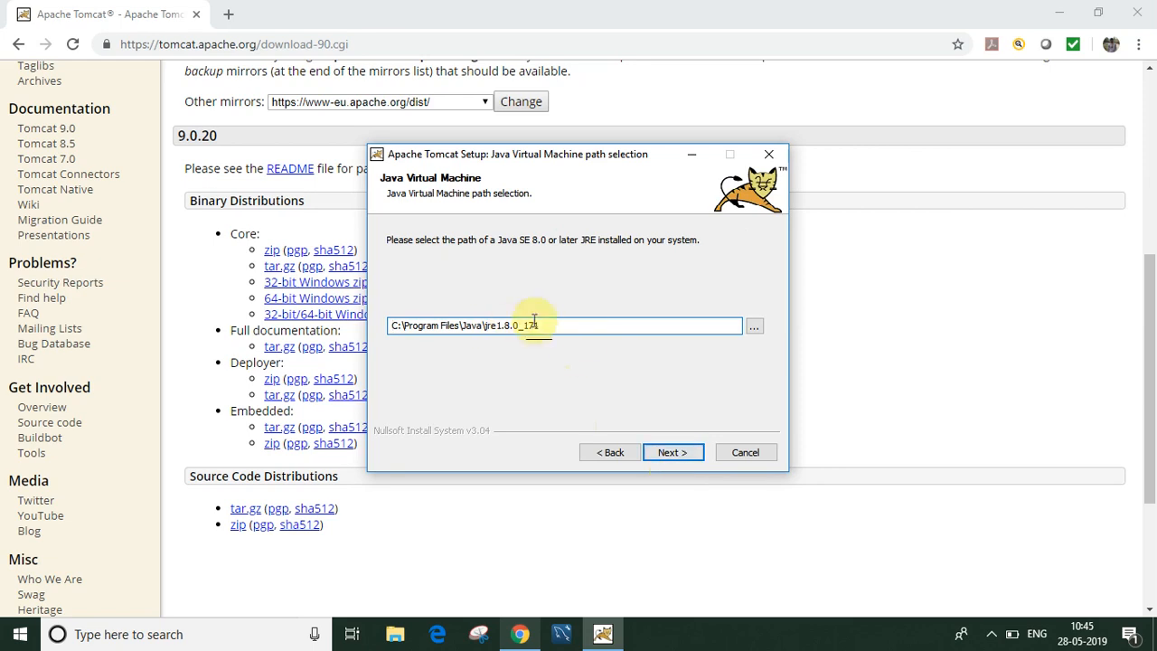
{"action": "left_click", "coordinate": [668, 452]}
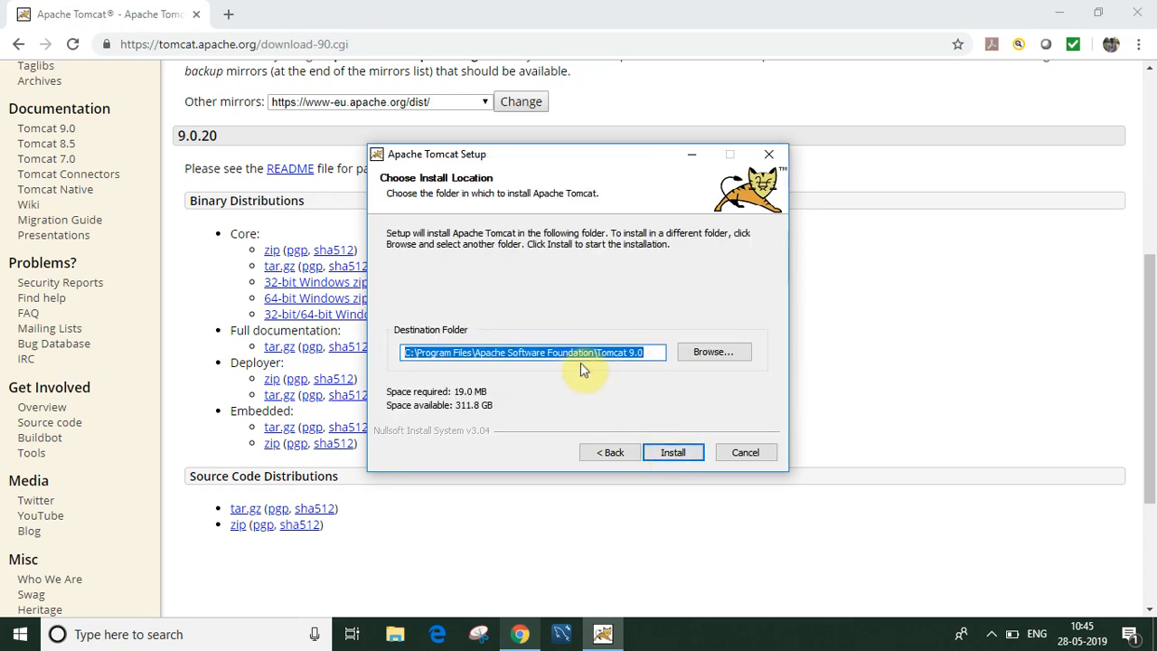
{"action": "left_click", "coordinate": [673, 454]}
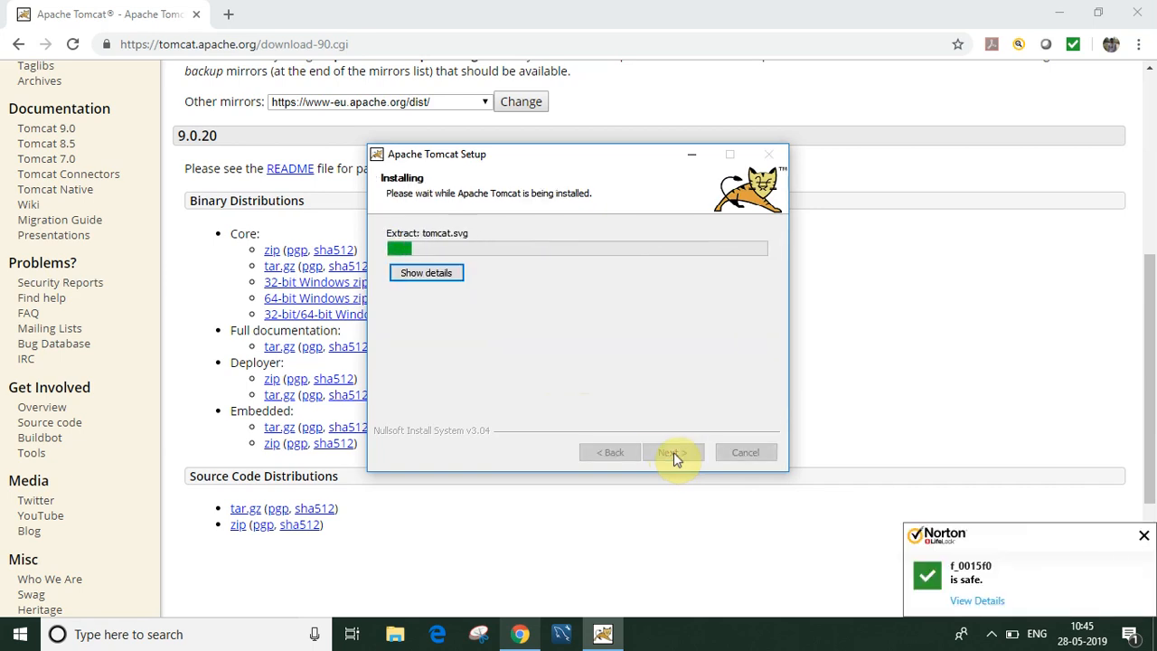
{"action": "left_click", "coordinate": [395, 633]}
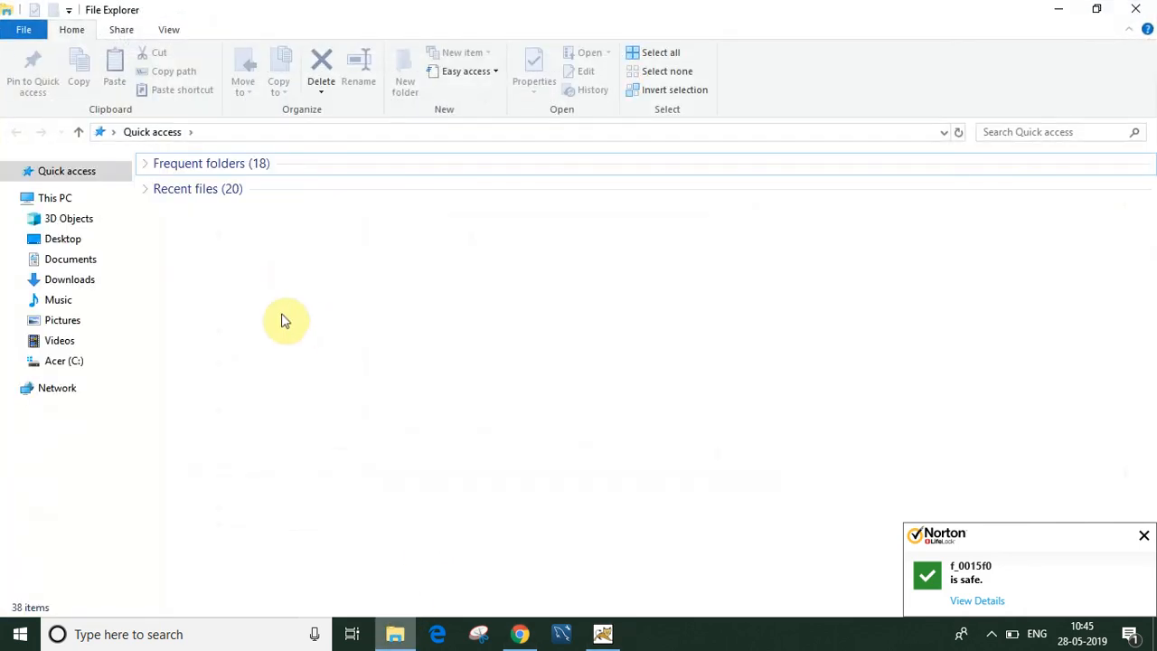
Step: Browse File Explorer to C:\Program Files\Java\jre1.8.0_171\bin
{"action": "left_click", "coordinate": [73, 362]}
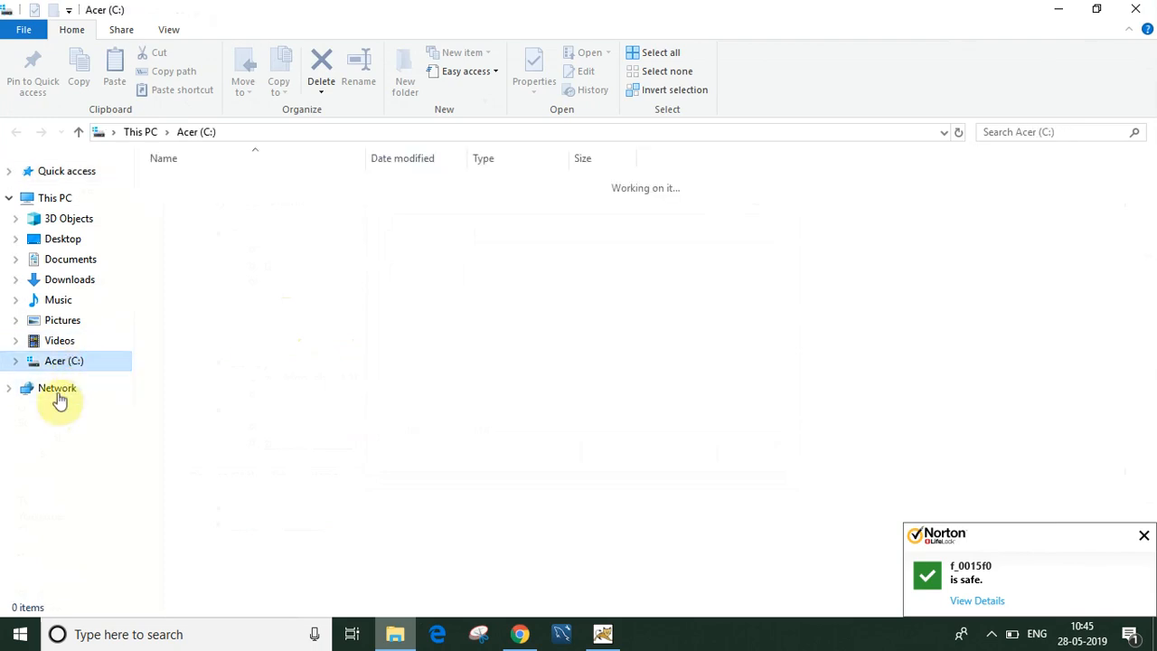
{"action": "double_click", "coordinate": [194, 289]}
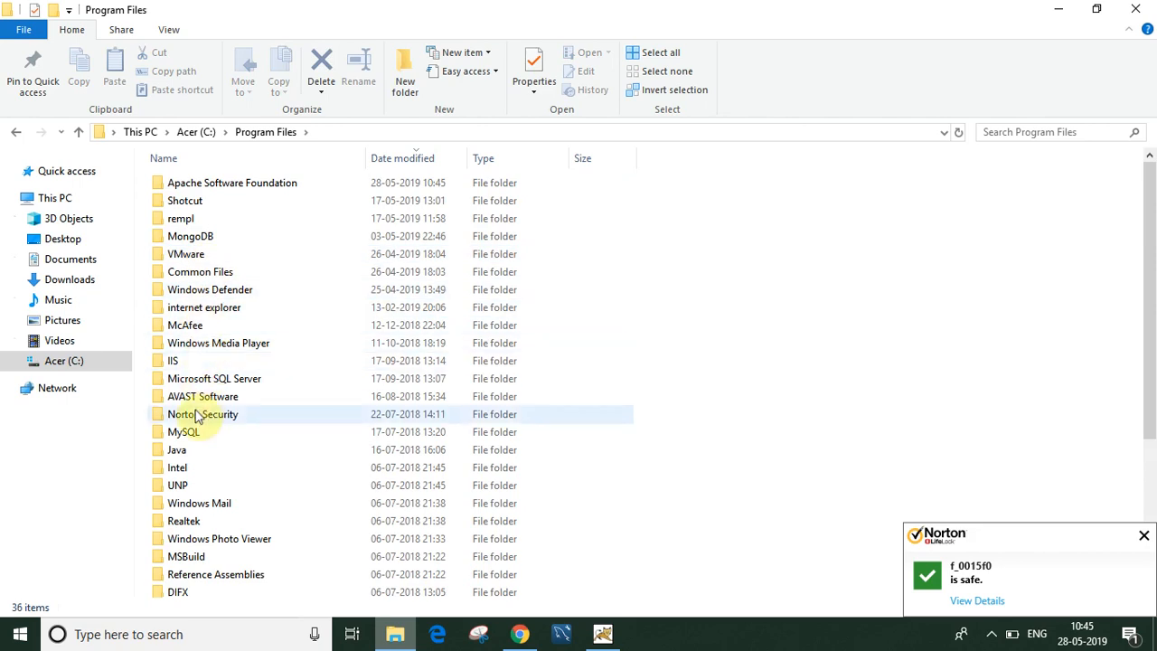
{"action": "left_click", "coordinate": [186, 453]}
{"action": "double_click", "coordinate": [186, 454]}
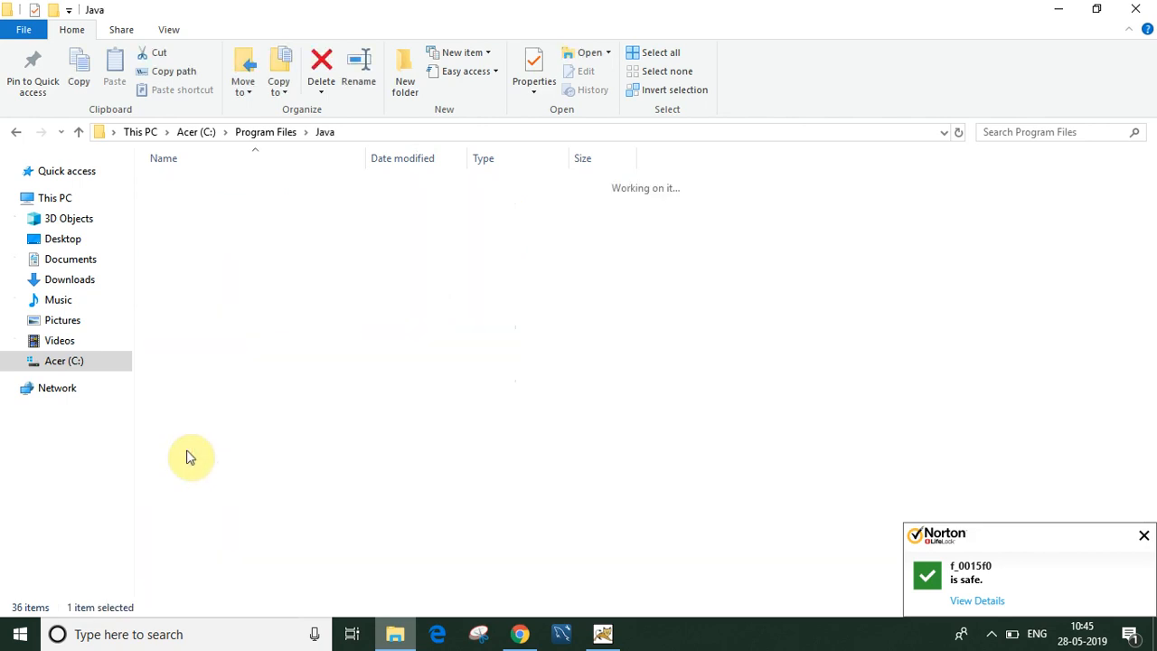
{"action": "double_click", "coordinate": [217, 203]}
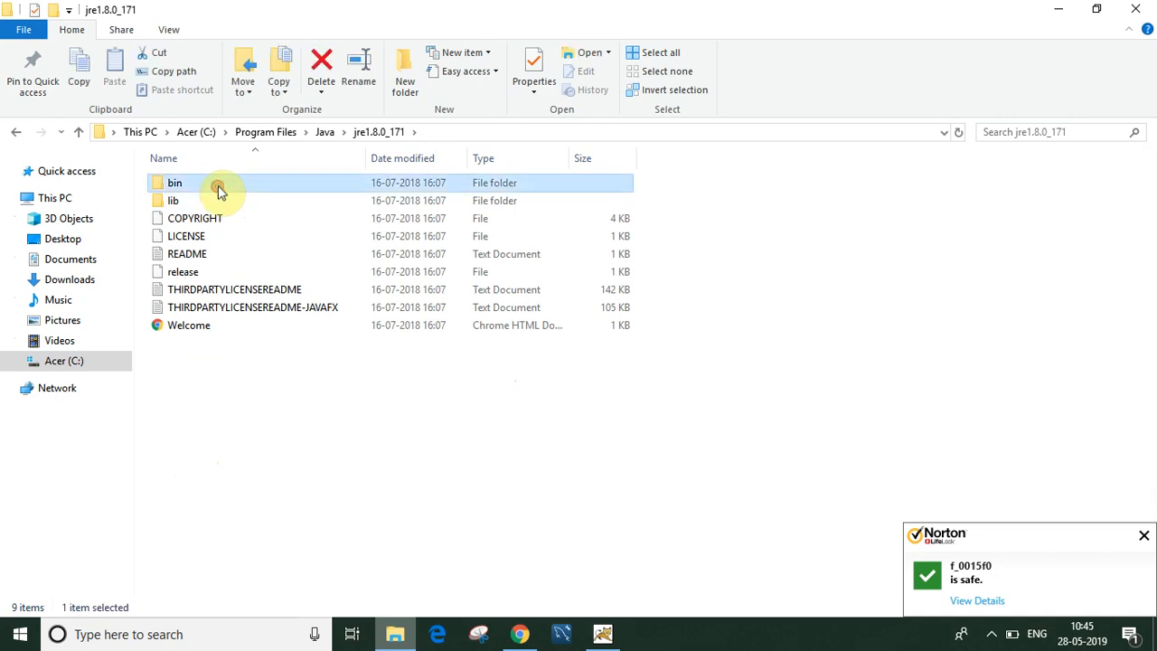
{"action": "double_click", "coordinate": [217, 188]}
Step: Select the bin folder's path in the address bar, then finish the Tomcat setup
{"action": "left_click", "coordinate": [459, 131]}
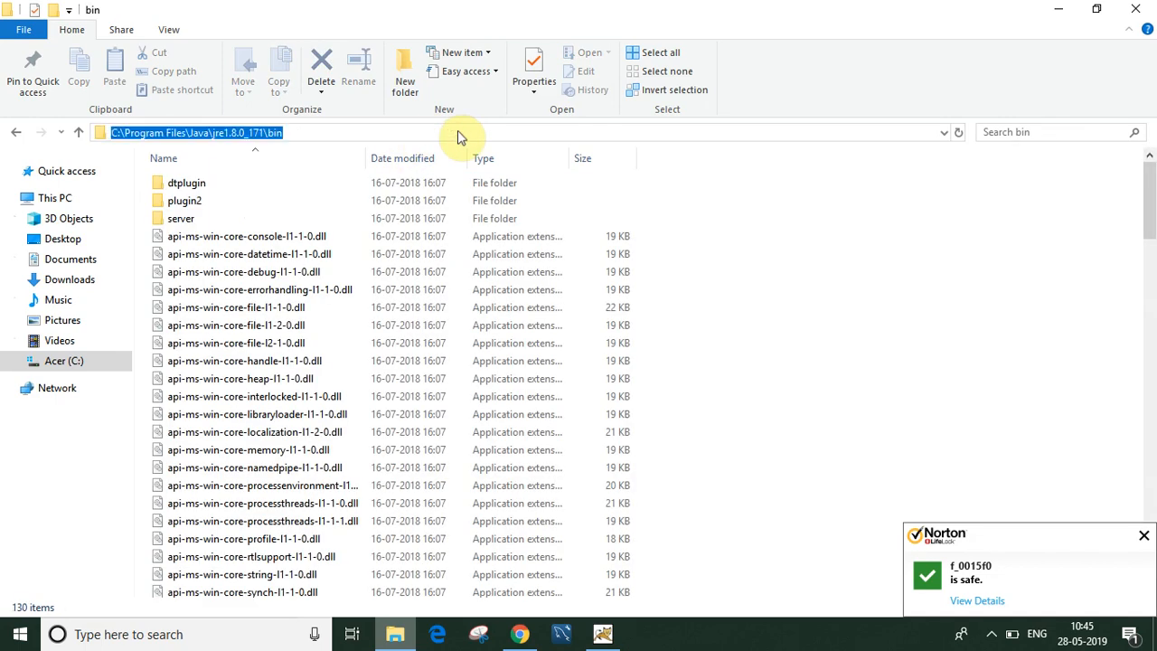
{"action": "left_click", "coordinate": [1062, 9]}
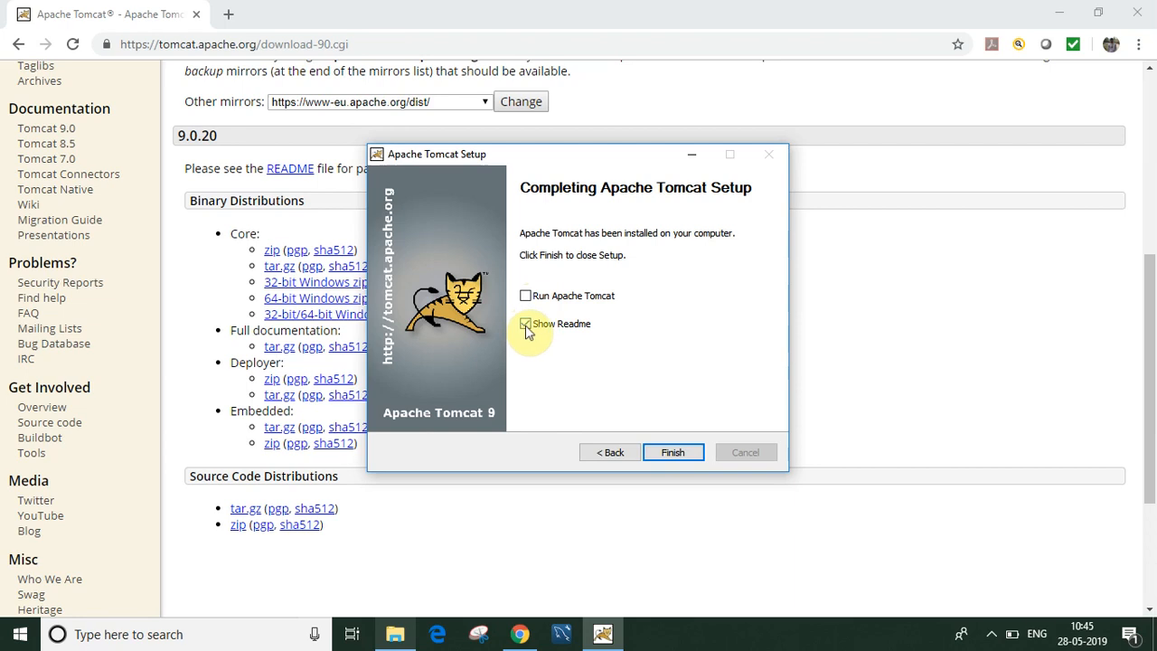
{"action": "left_click", "coordinate": [674, 452]}
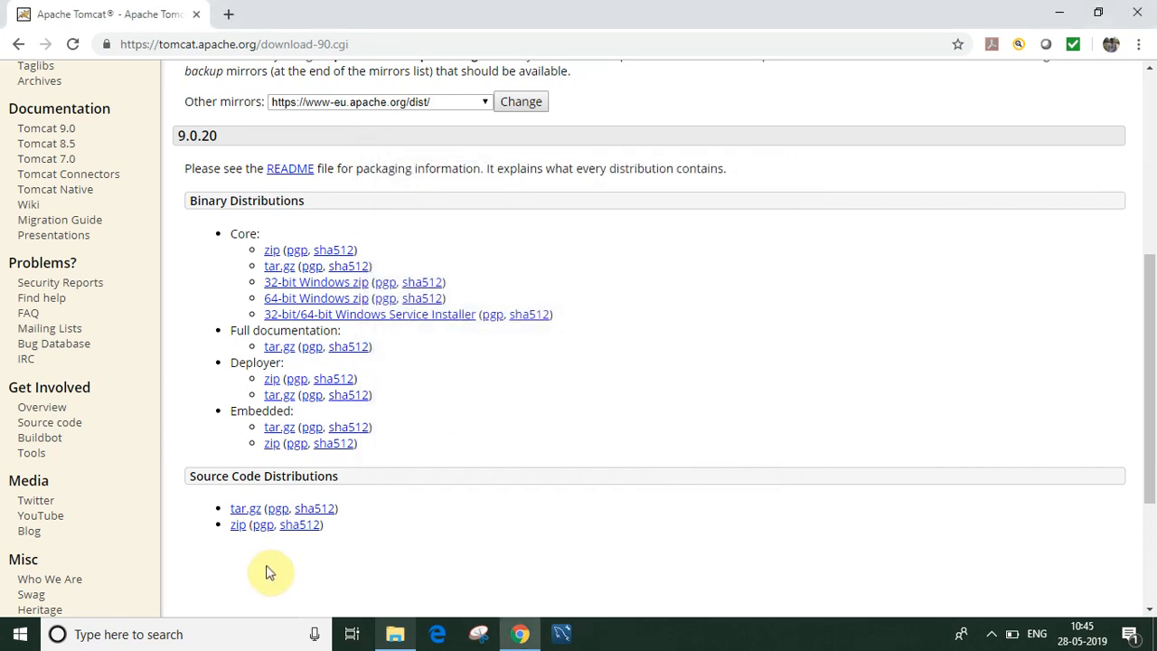
Step: Search for 'services' and launch the Services app, then minimize Chrome
{"action": "left_click", "coordinate": [185, 634]}
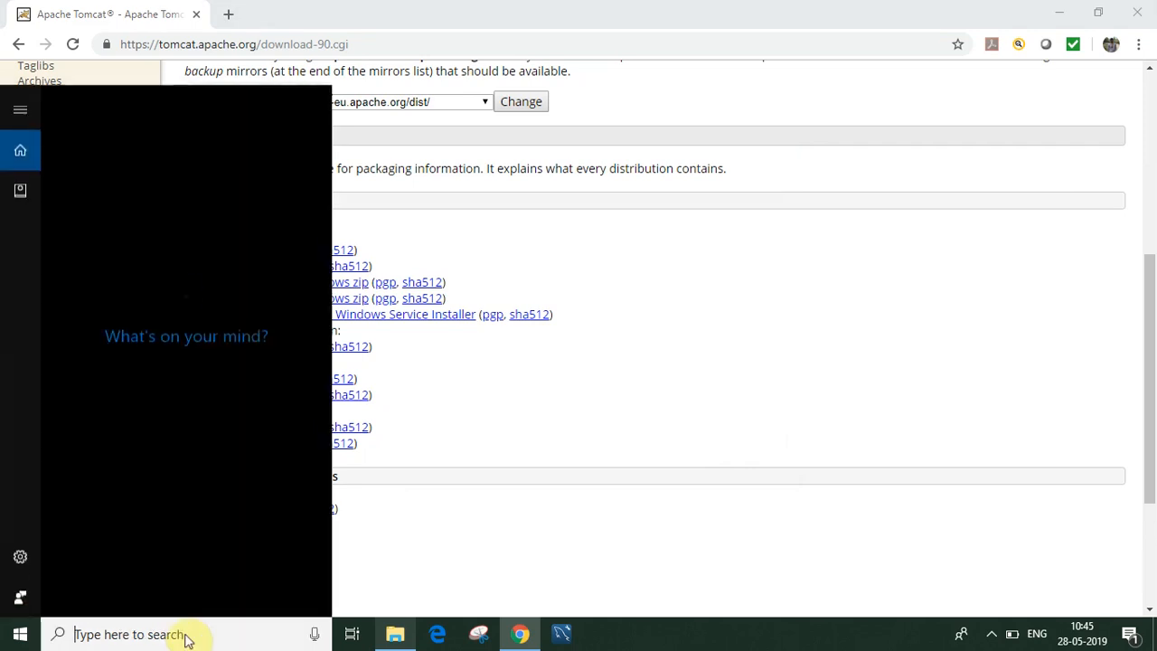
{"action": "type", "text": "serv"}
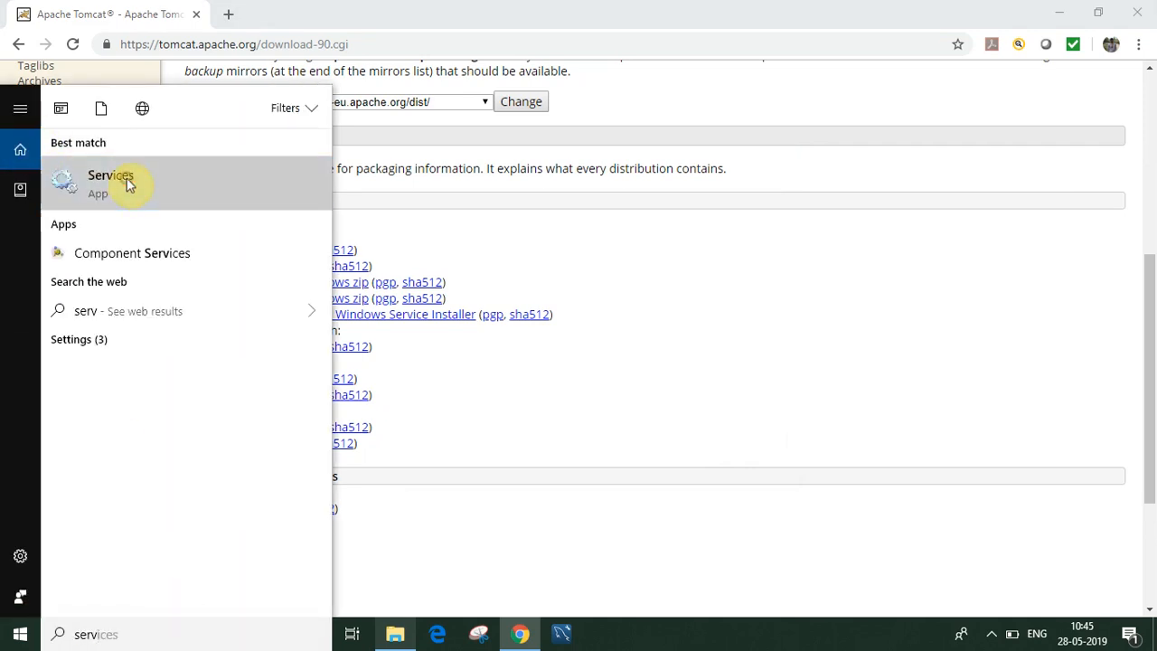
{"action": "type", "text": "ices"}
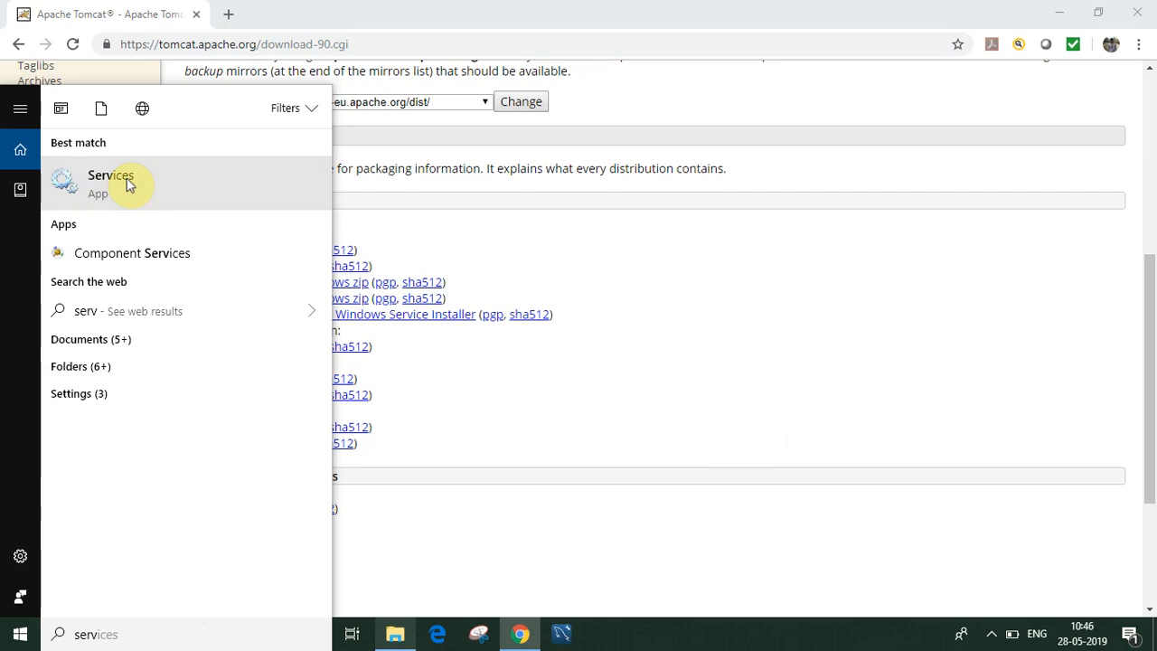
{"action": "left_click", "coordinate": [127, 185]}
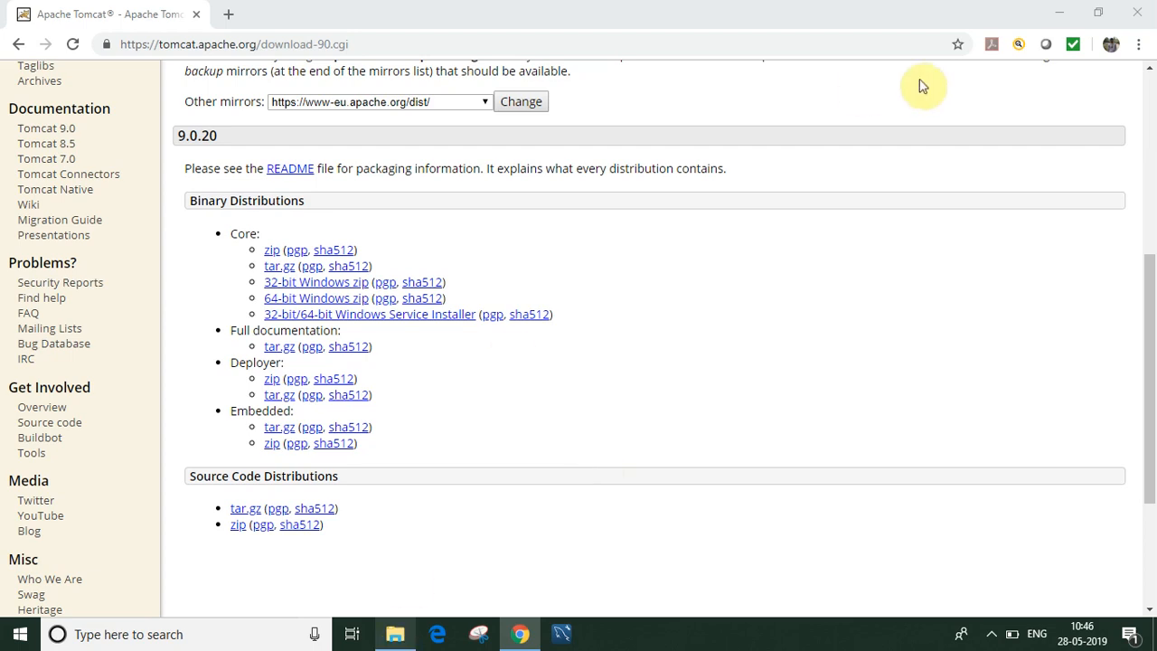
{"action": "left_click", "coordinate": [1069, 11]}
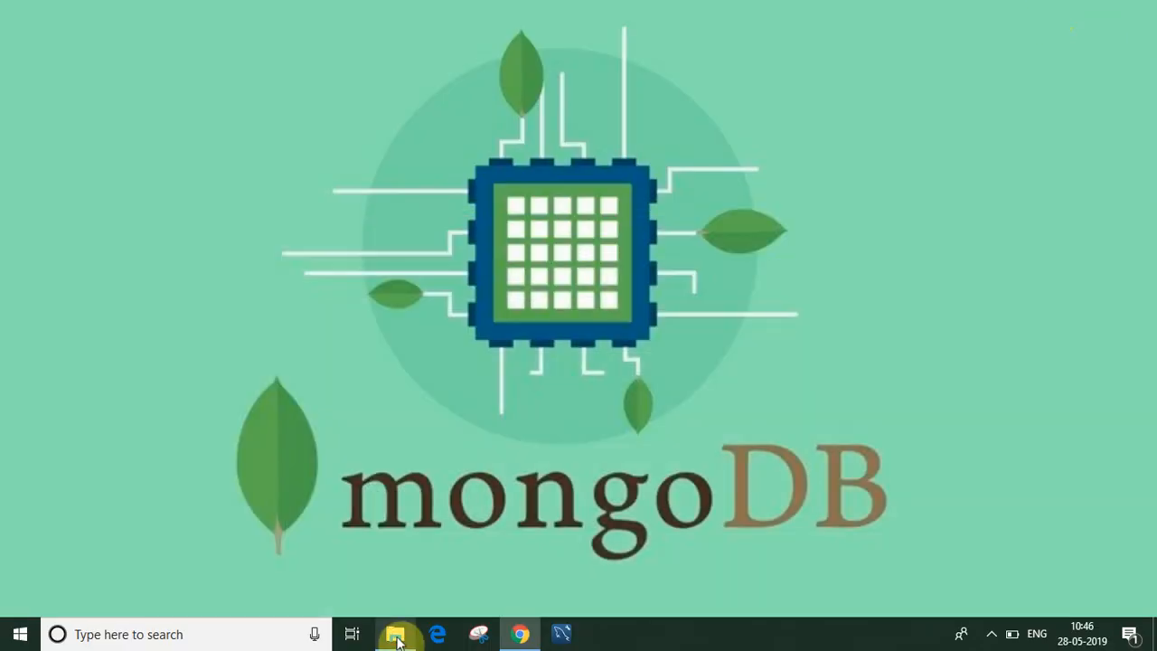
Step: Open C:\Program Files\Apache Software Foundation\Tomcat 9.0\bin in File Explorer
{"action": "left_click", "coordinate": [396, 638]}
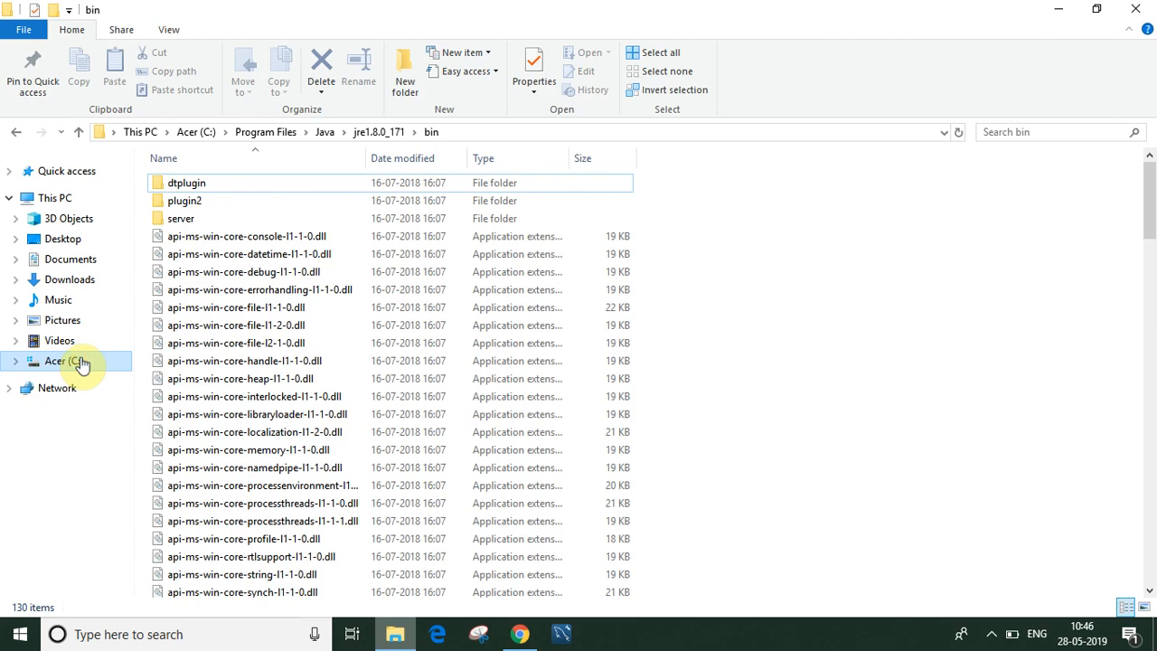
{"action": "left_click", "coordinate": [81, 362]}
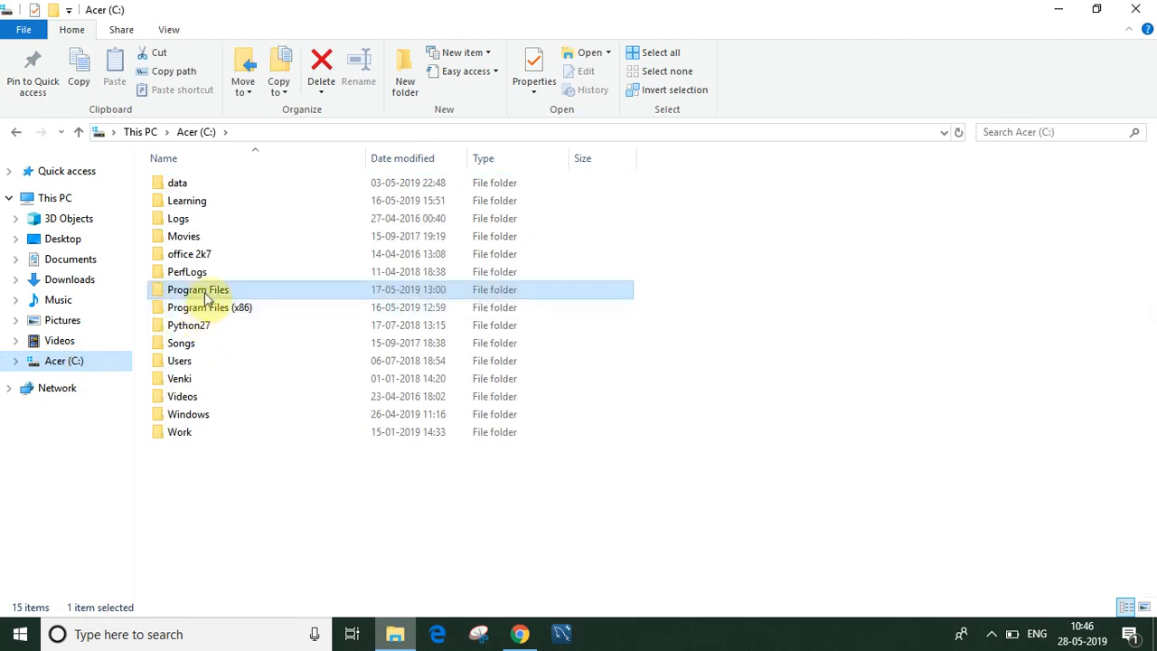
{"action": "double_click", "coordinate": [207, 290]}
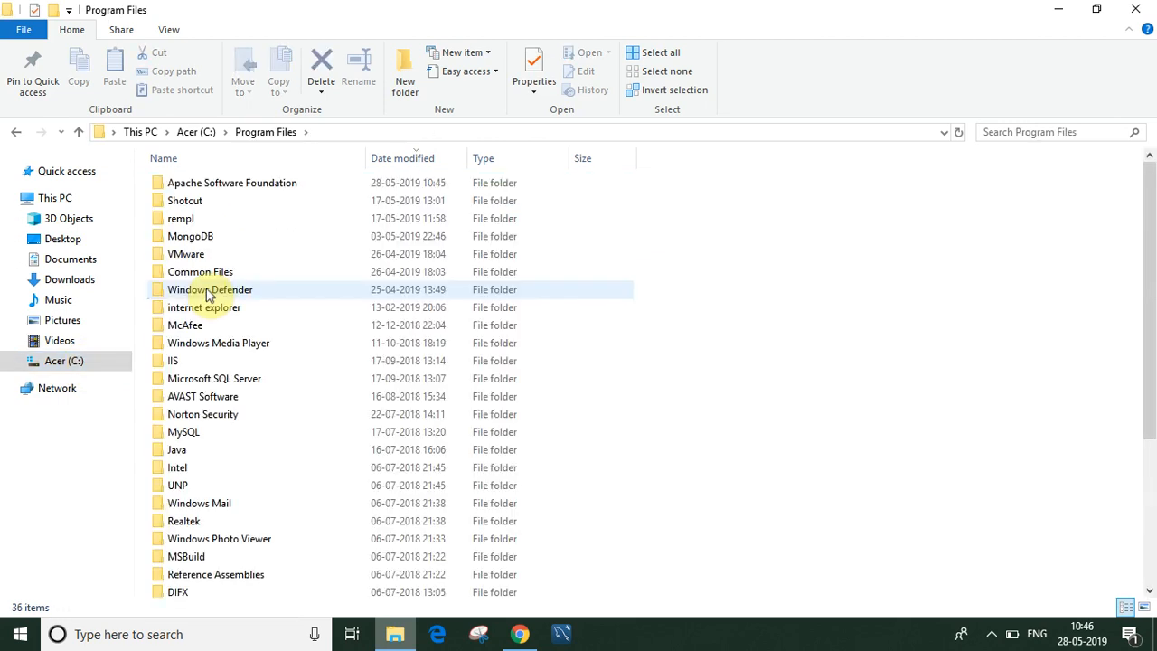
{"action": "left_click", "coordinate": [286, 188]}
{"action": "double_click", "coordinate": [286, 188]}
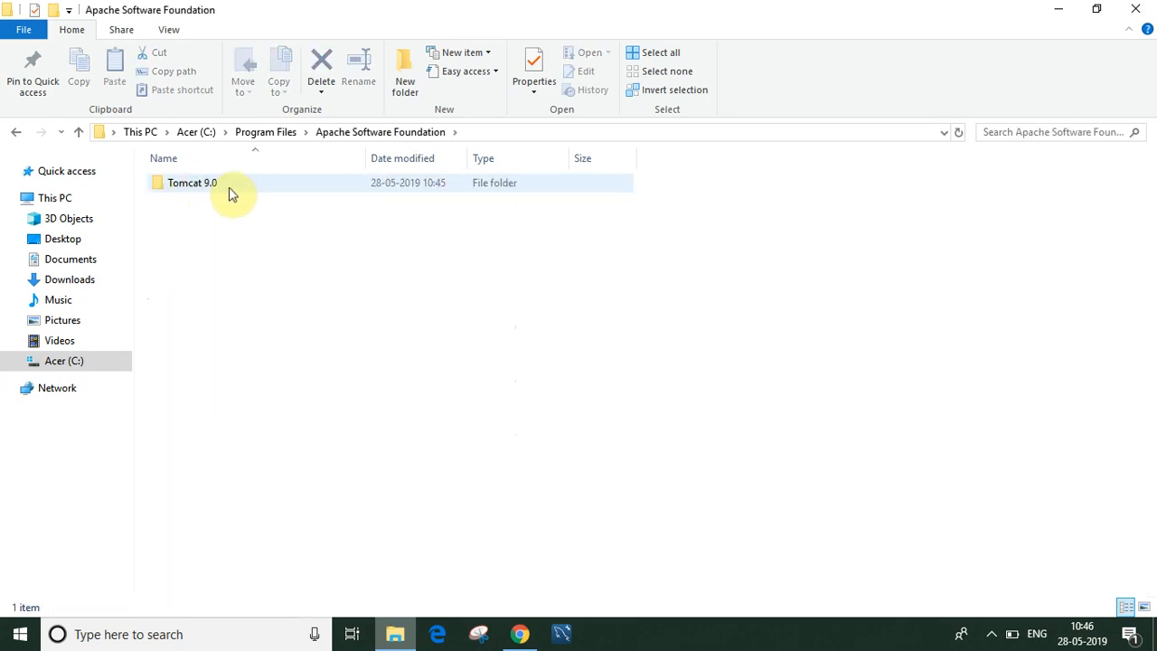
{"action": "double_click", "coordinate": [229, 192]}
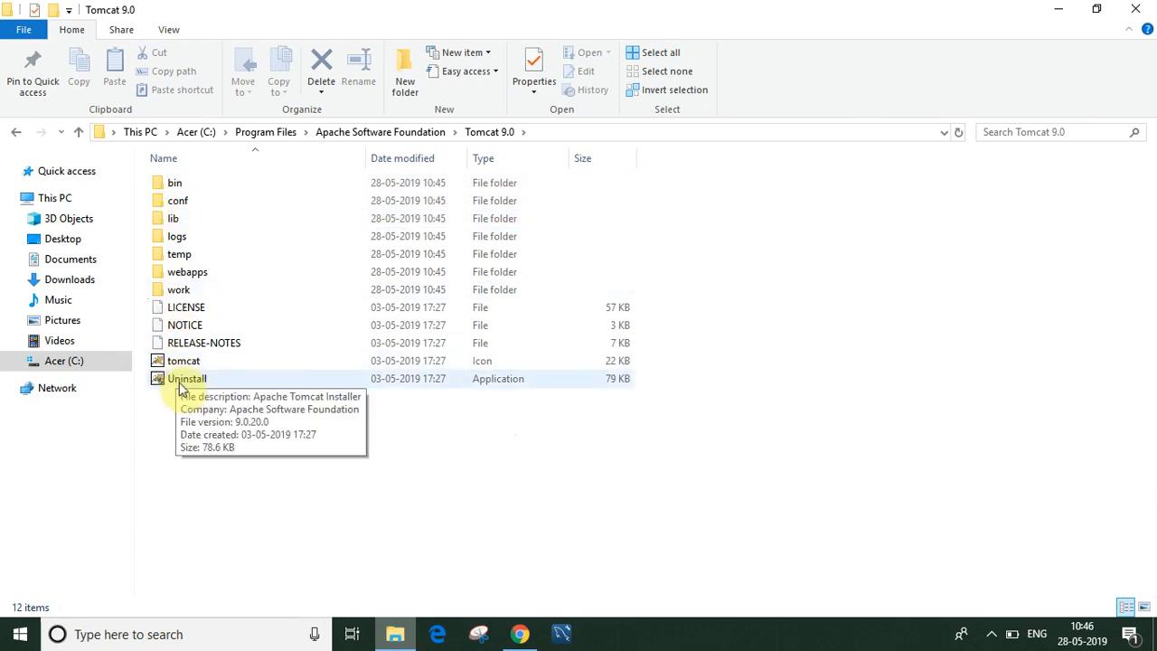
{"action": "double_click", "coordinate": [190, 187]}
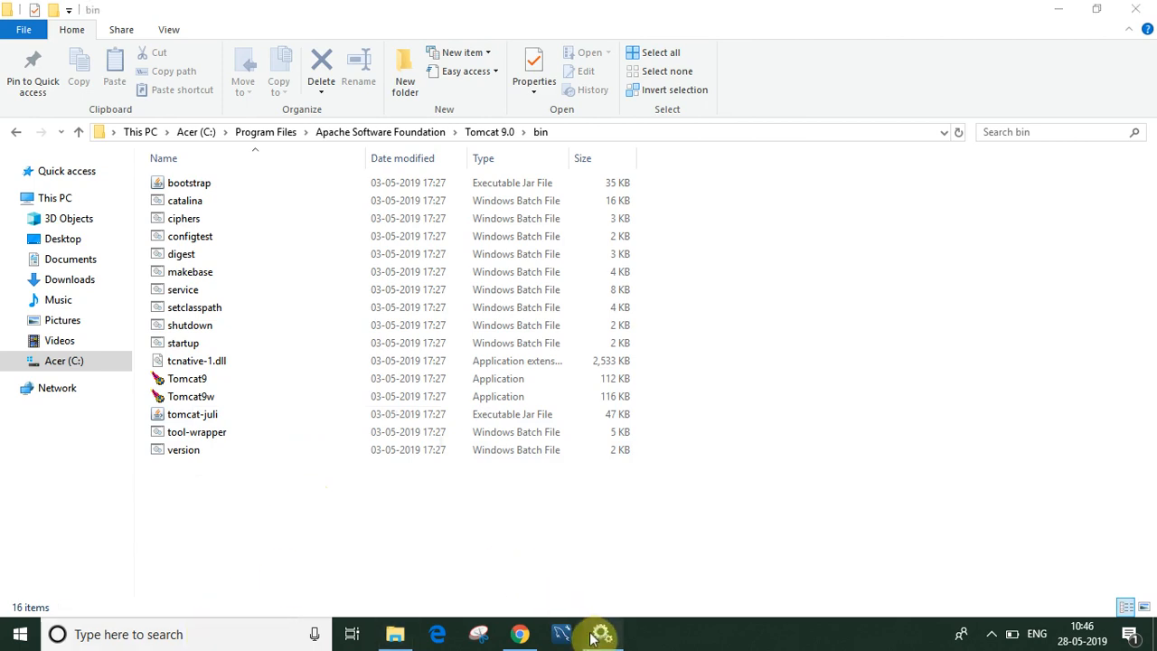
Step: Sort services by name, select Apache Tomcat 9.0, and narrow the Description column
{"action": "left_click", "coordinate": [600, 632]}
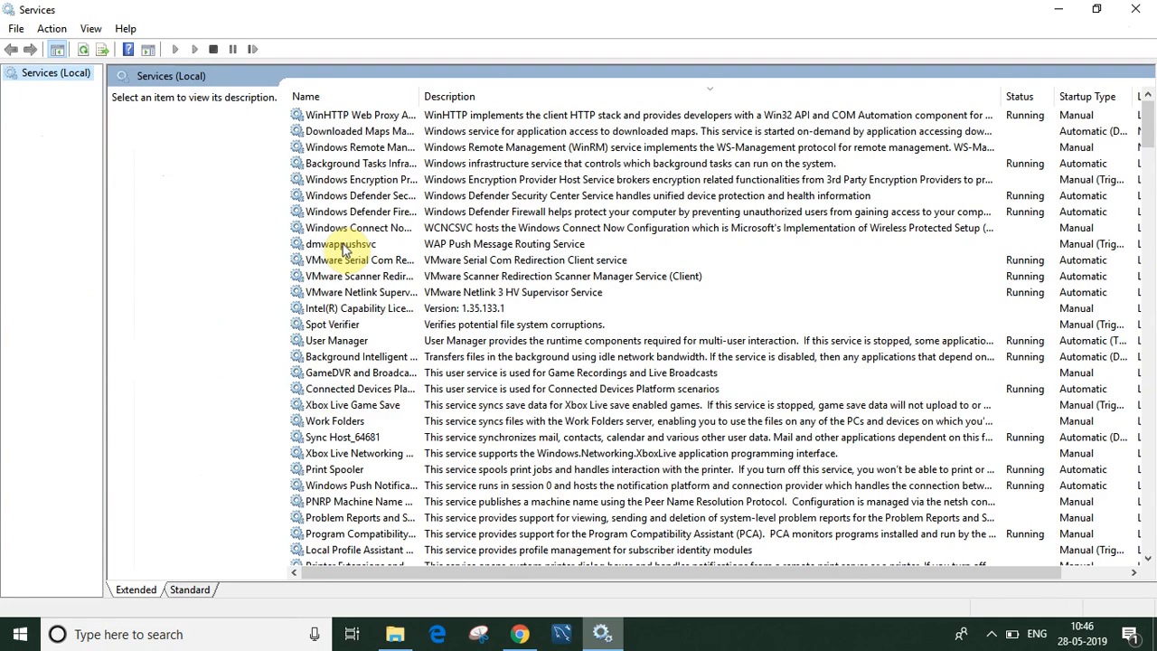
{"action": "left_click", "coordinate": [368, 99]}
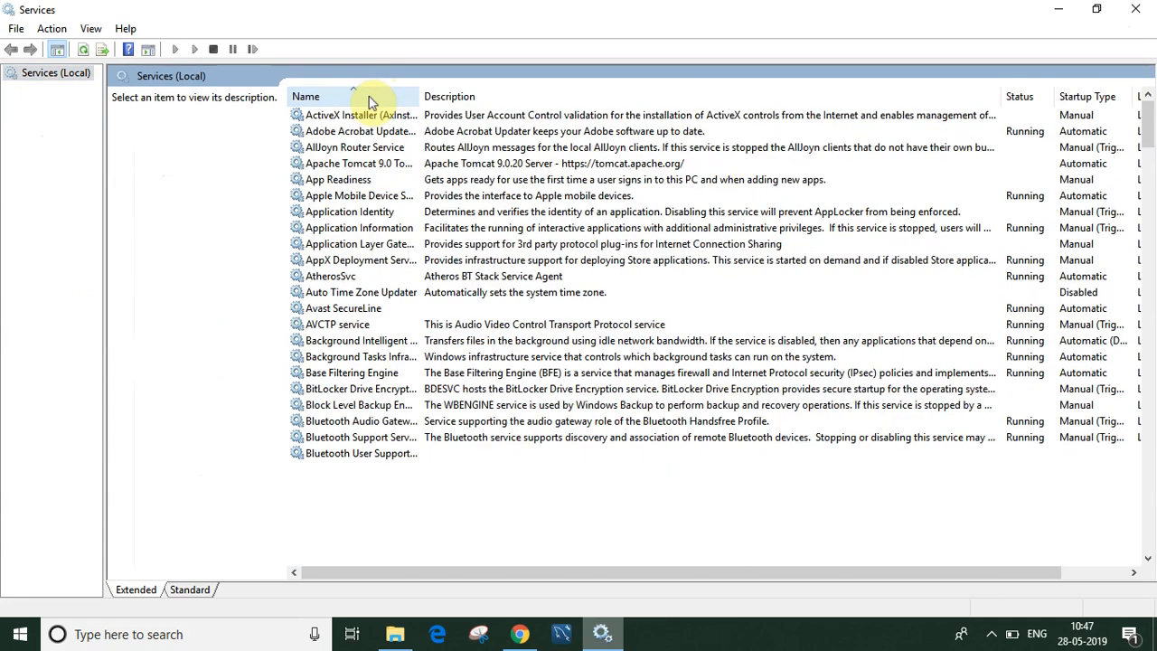
{"action": "left_click", "coordinate": [353, 163]}
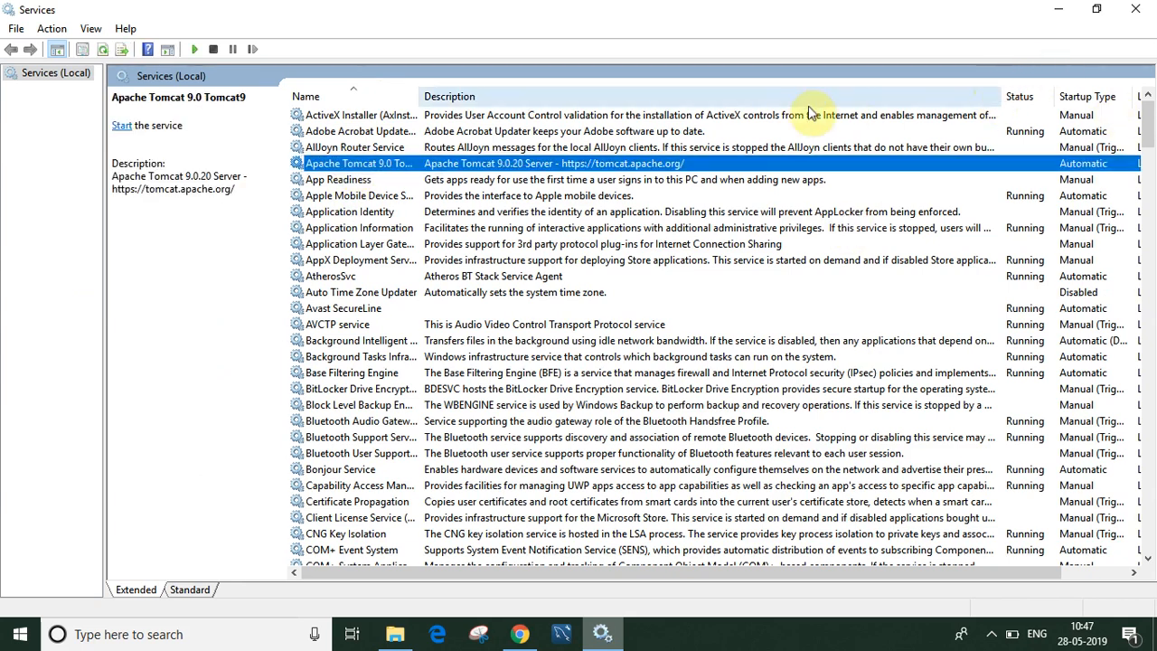
{"action": "left_click_drag", "start_coordinate": [997, 98], "coordinate": [689, 121]}
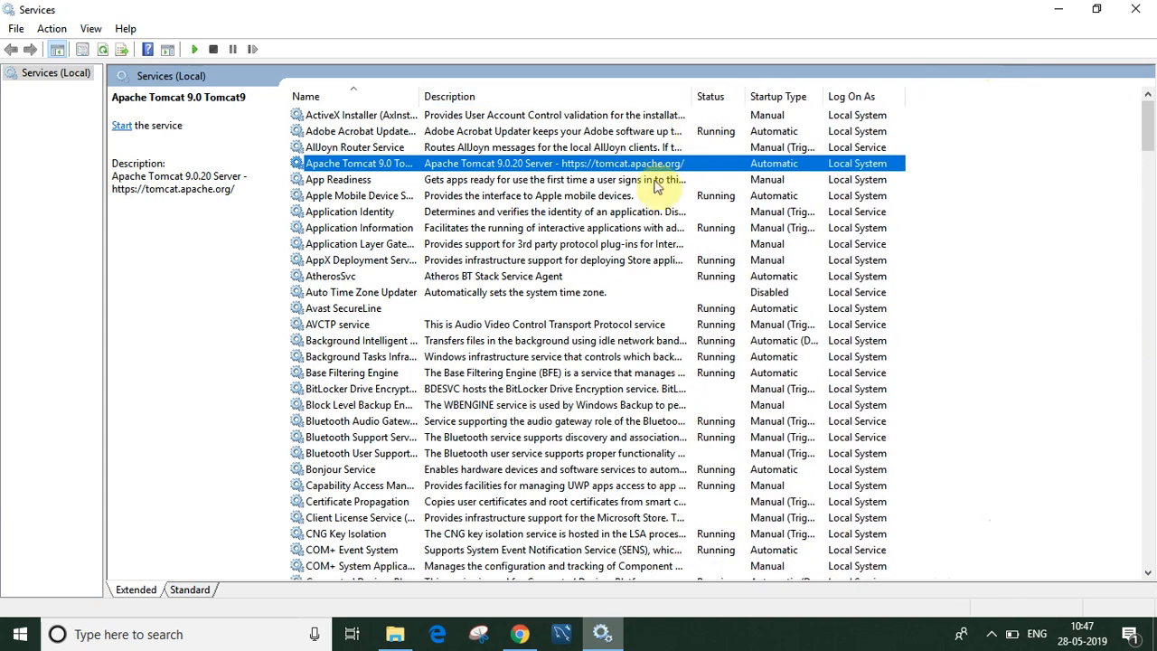
{"action": "right_click", "coordinate": [782, 168]}
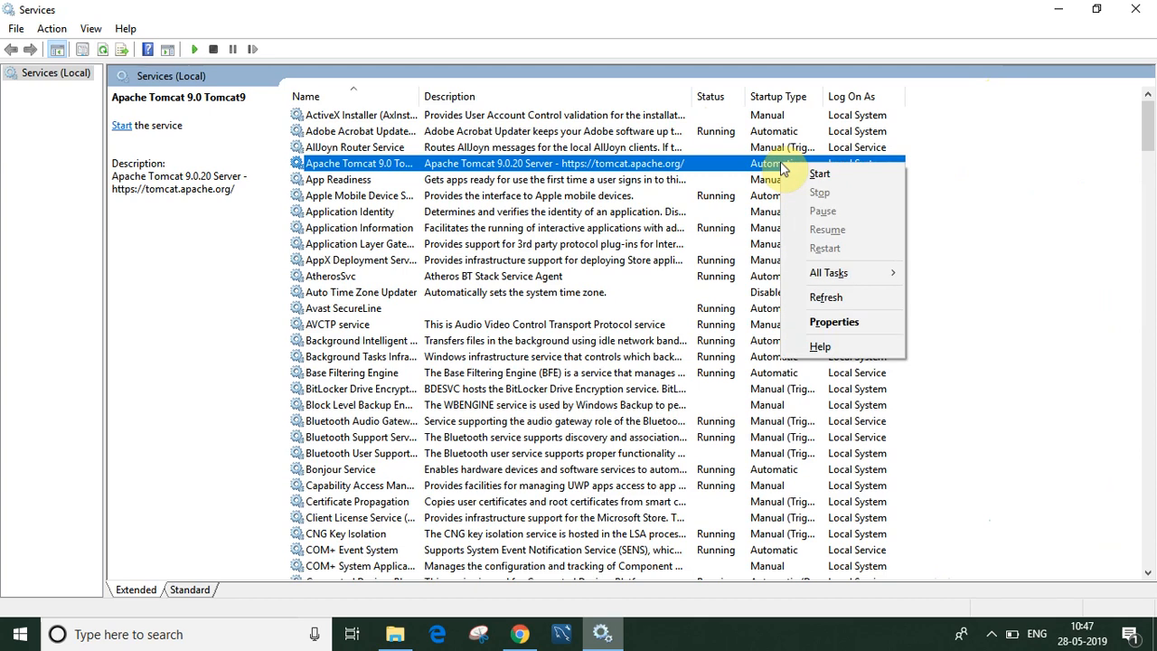
Step: Change the Apache Tomcat 9.0 service's startup type to Manual and start it
{"action": "left_click", "coordinate": [848, 327]}
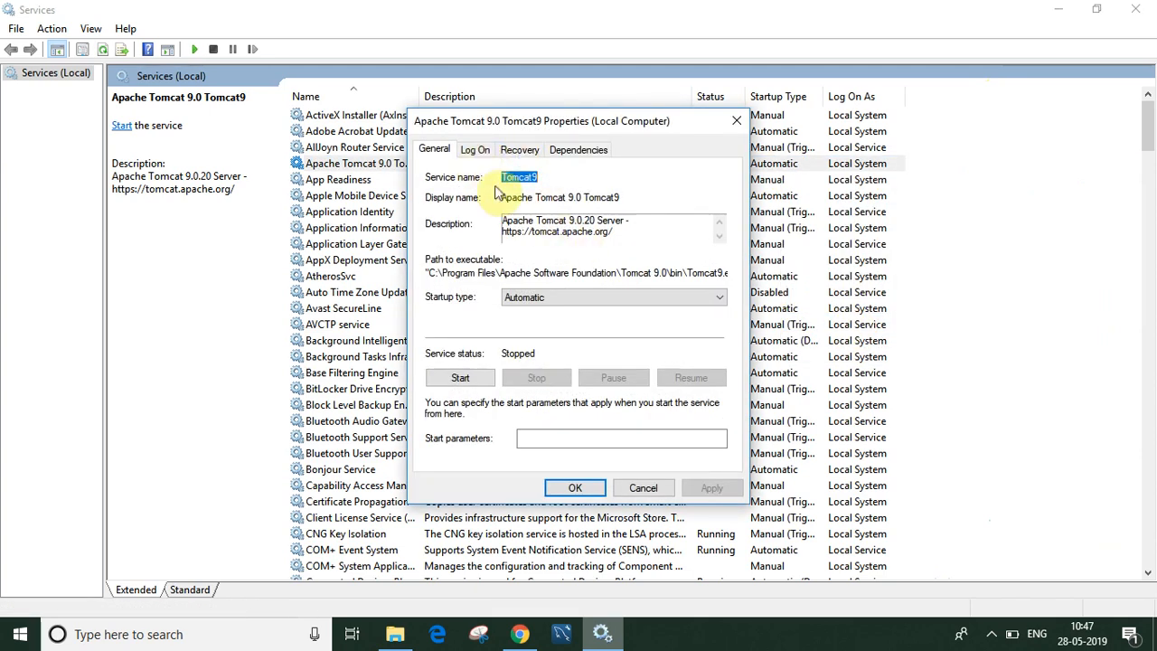
{"action": "left_click", "coordinate": [547, 301]}
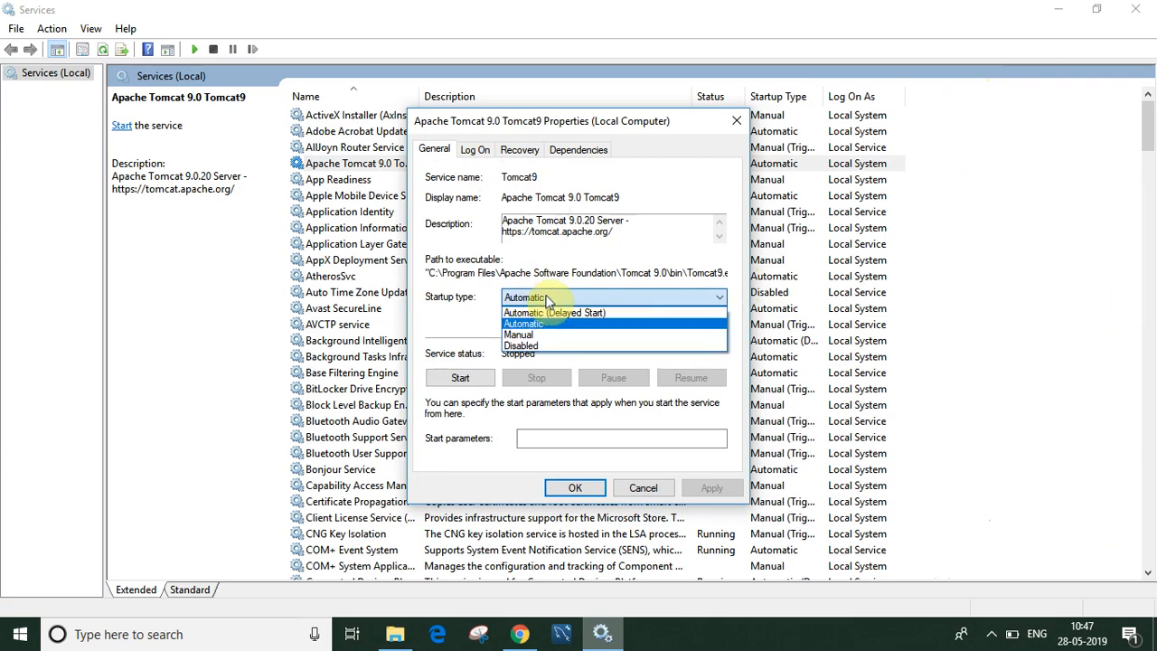
{"action": "left_click", "coordinate": [527, 339]}
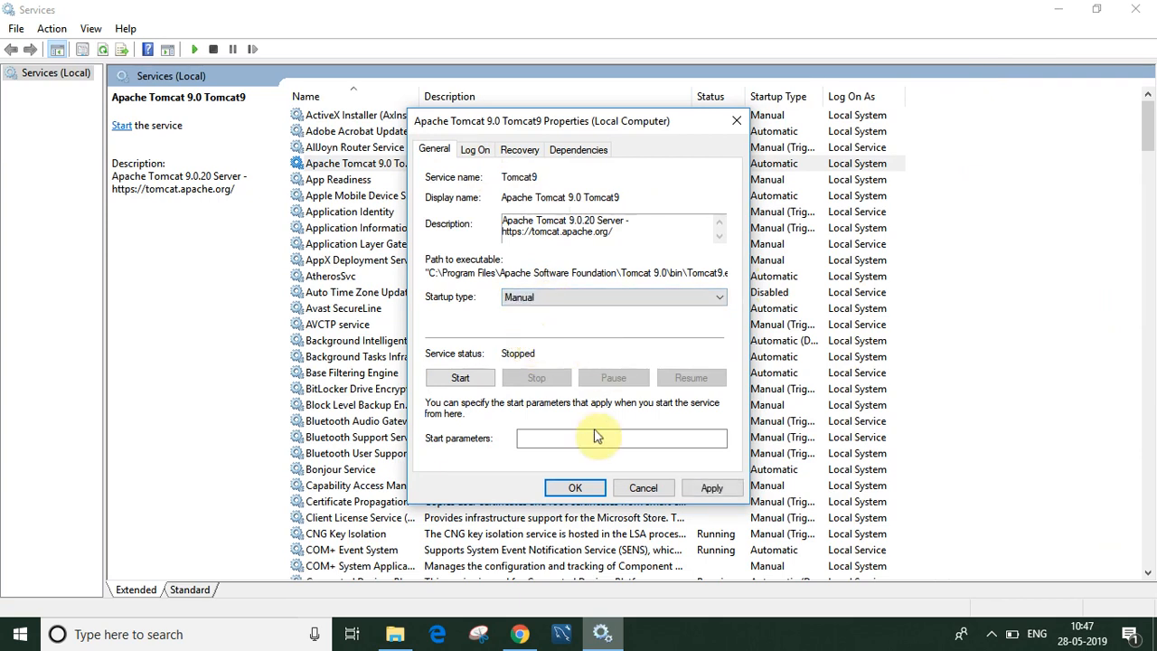
{"action": "left_click", "coordinate": [579, 489]}
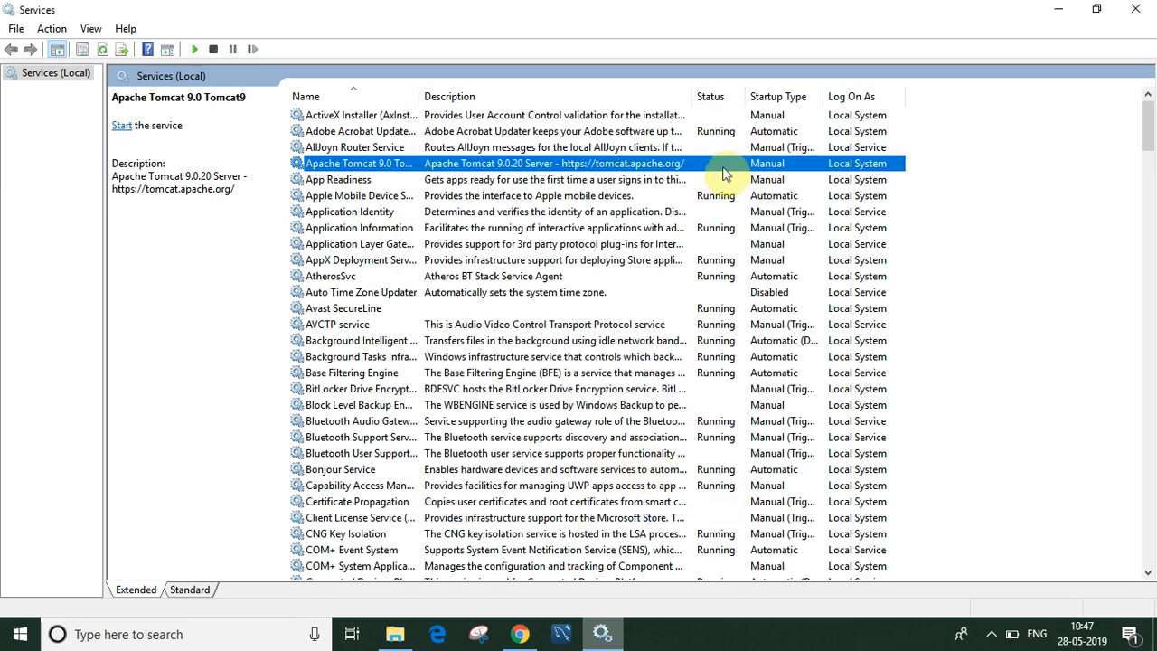
{"action": "right_click", "coordinate": [723, 170]}
{"action": "left_click", "coordinate": [771, 185]}
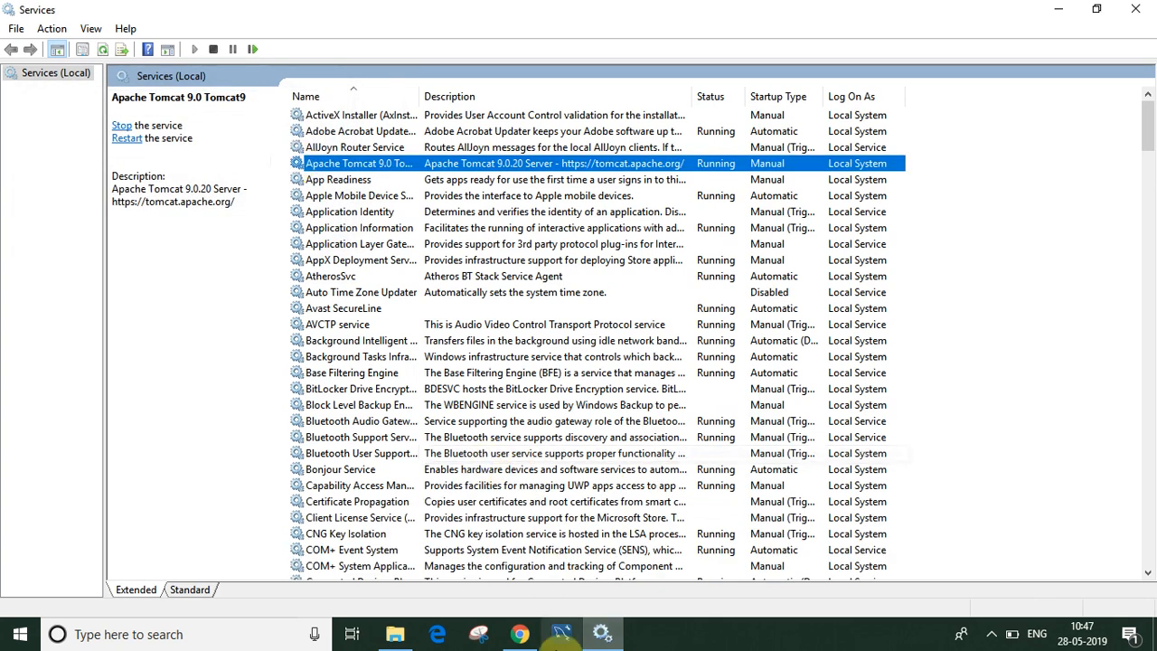
{"action": "mouse_move", "coordinate": [408, 639]}
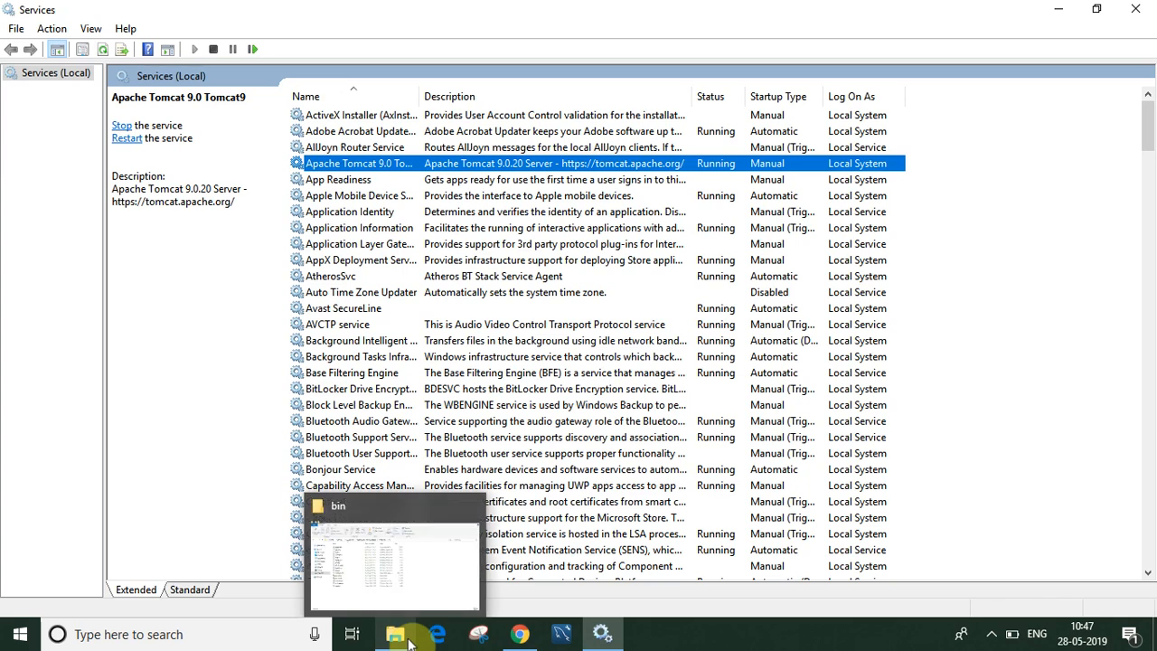
{"action": "left_click", "coordinate": [520, 633]}
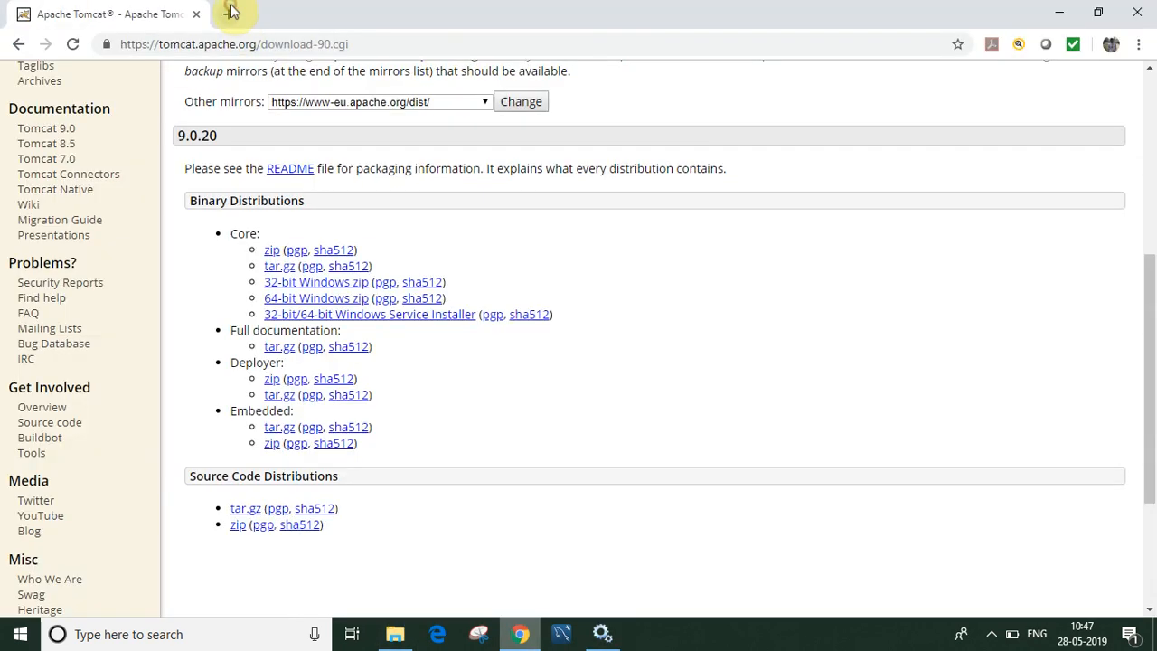
{"action": "left_click", "coordinate": [231, 11]}
{"action": "type", "text": "http"}
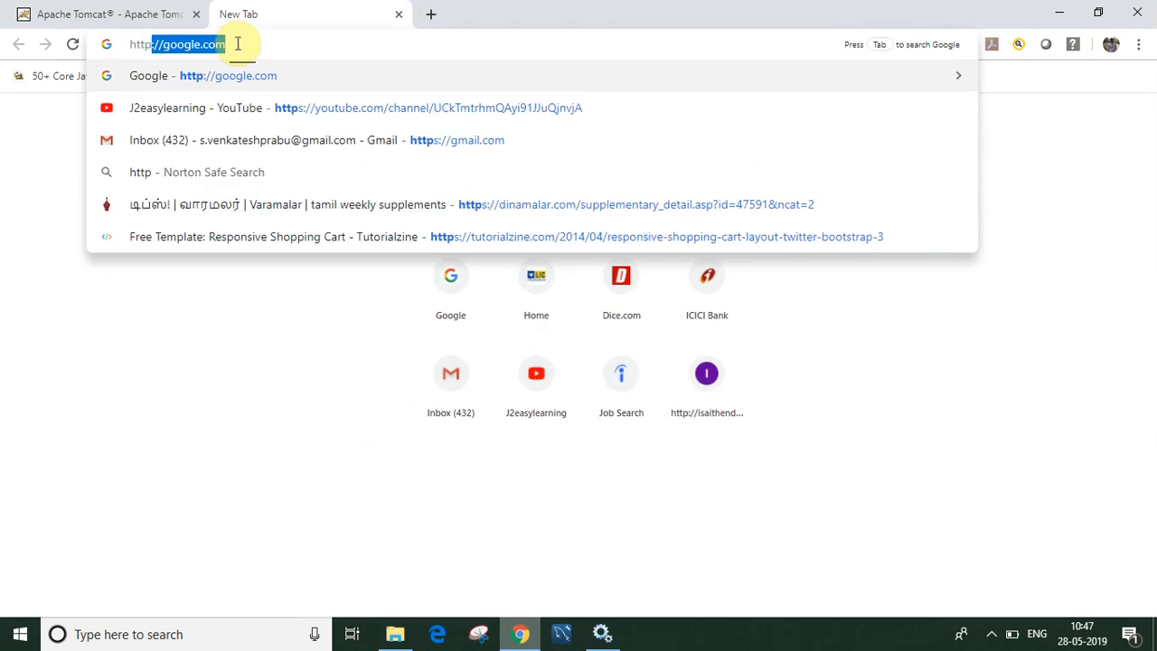
{"action": "type", "text": "://loc"}
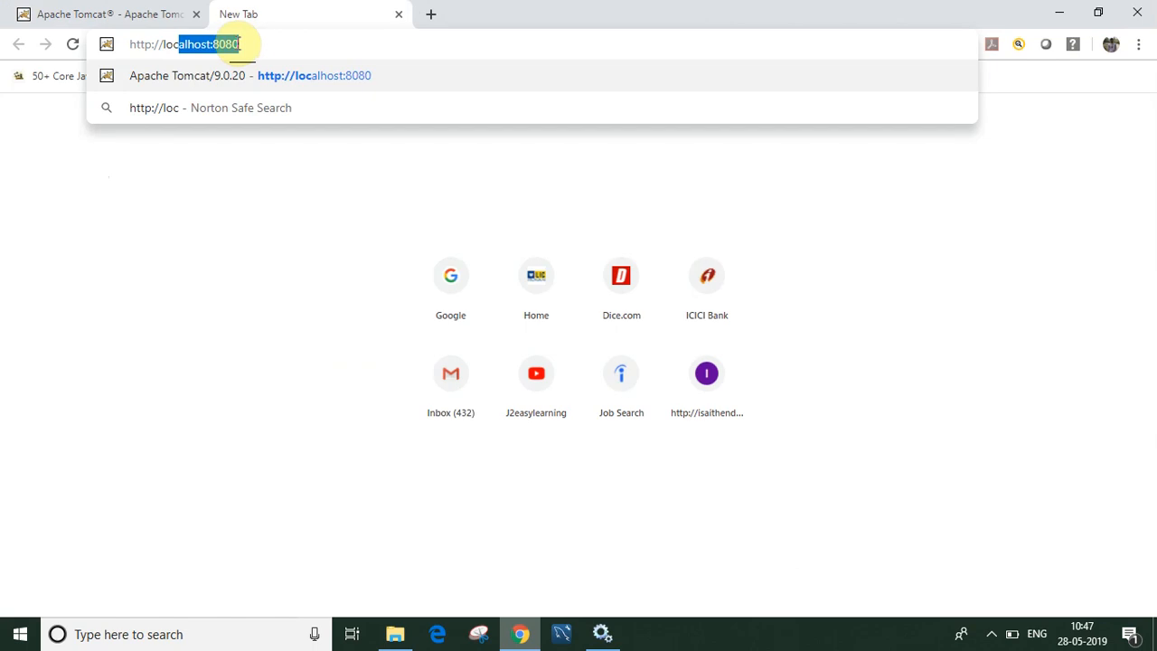
{"action": "left_click", "coordinate": [259, 42]}
{"action": "key", "text": "Return"}
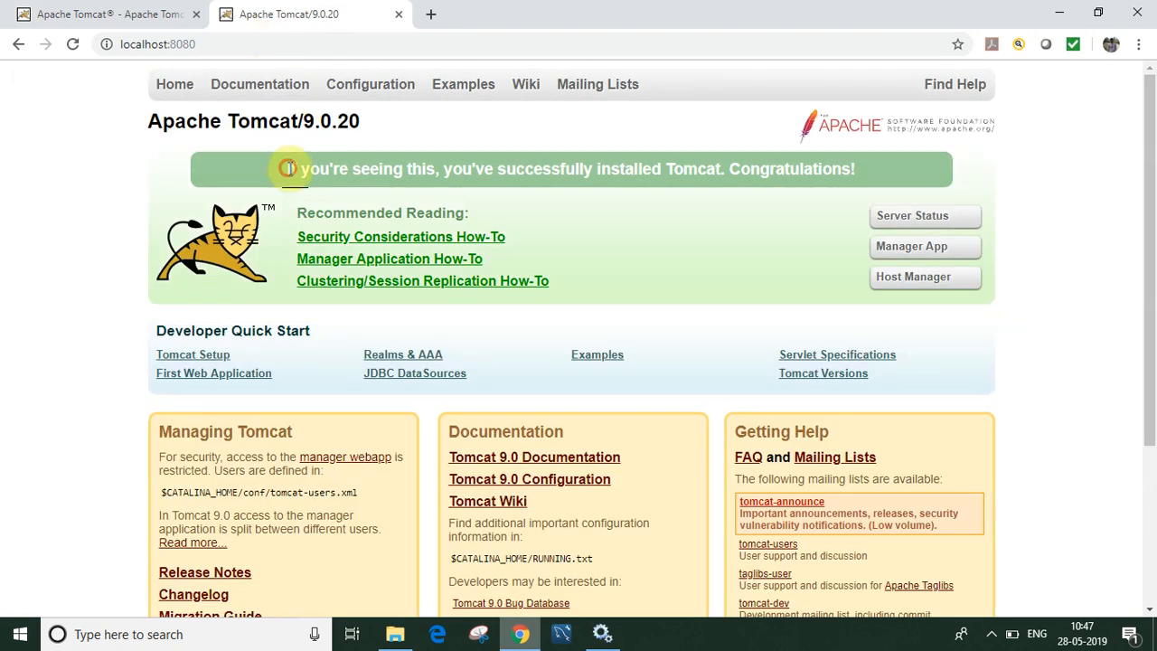
Step: Highlight the Tomcat successfully-installed message on the localhost page
{"action": "left_click_drag", "start_coordinate": [287, 168], "coordinate": [863, 162]}
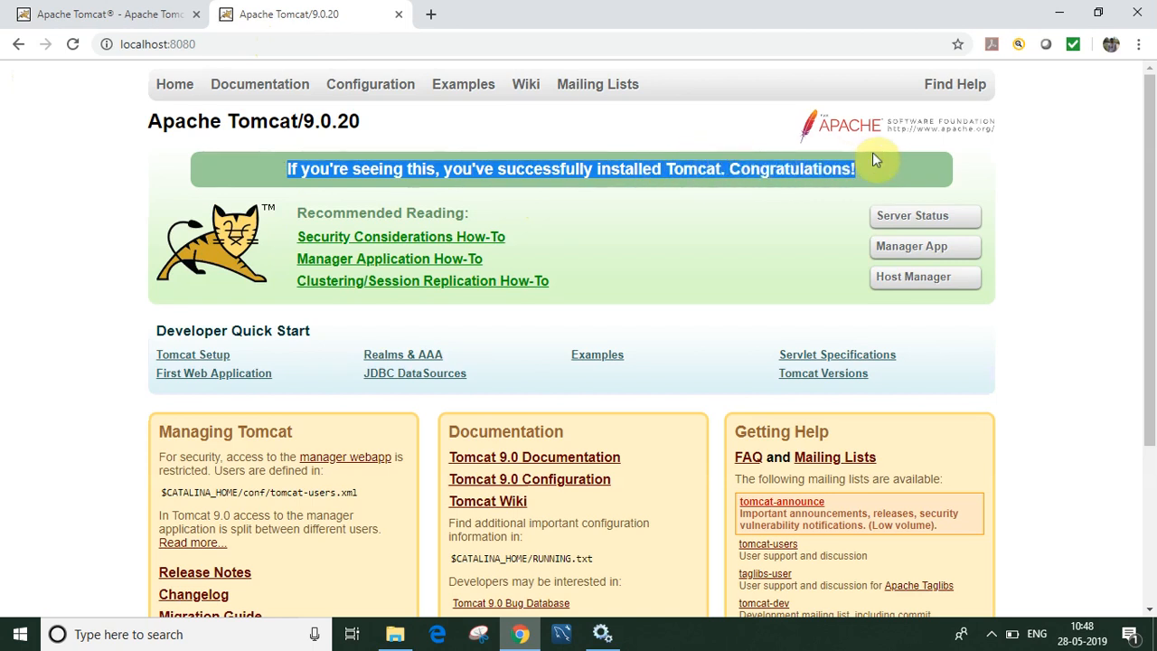
{"action": "left_click", "coordinate": [1042, 175]}
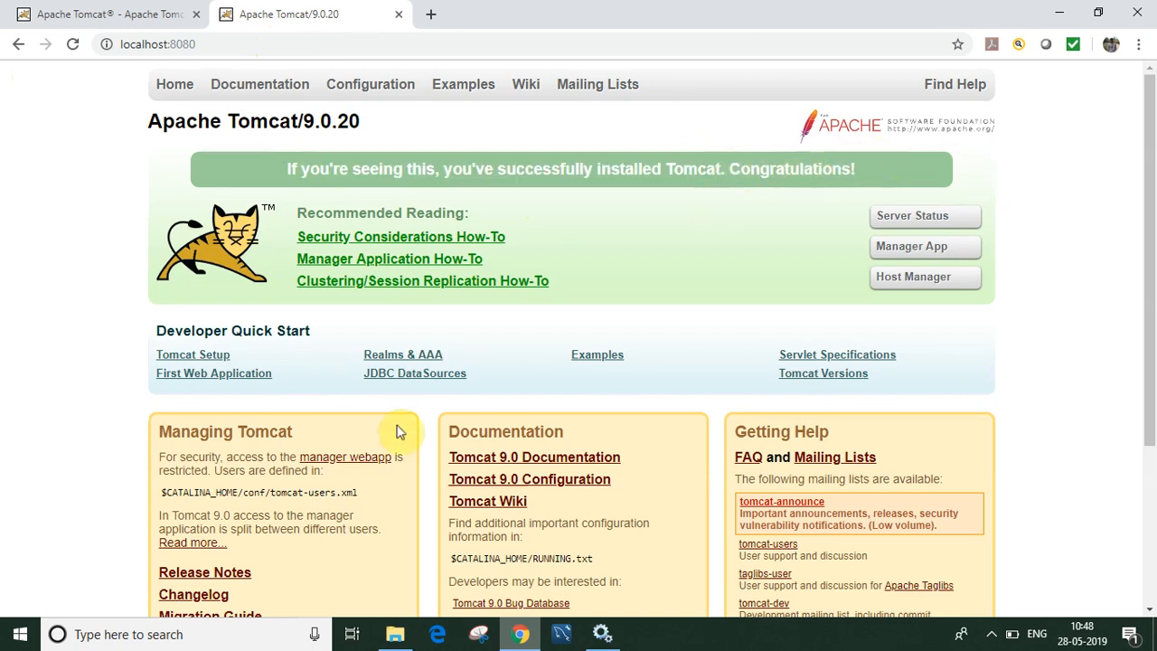
{"action": "left_click", "coordinate": [217, 623]}
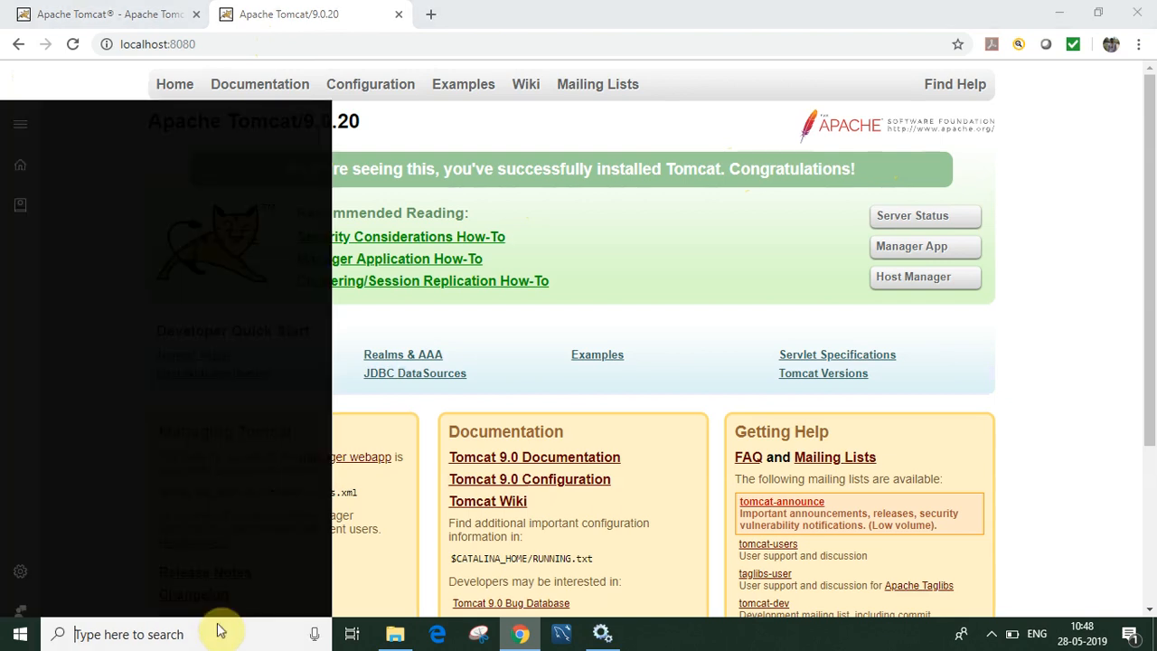
Step: Find Eclipse through Windows search and launch it with the C:\Learning workspace
{"action": "type", "text": "ecli"}
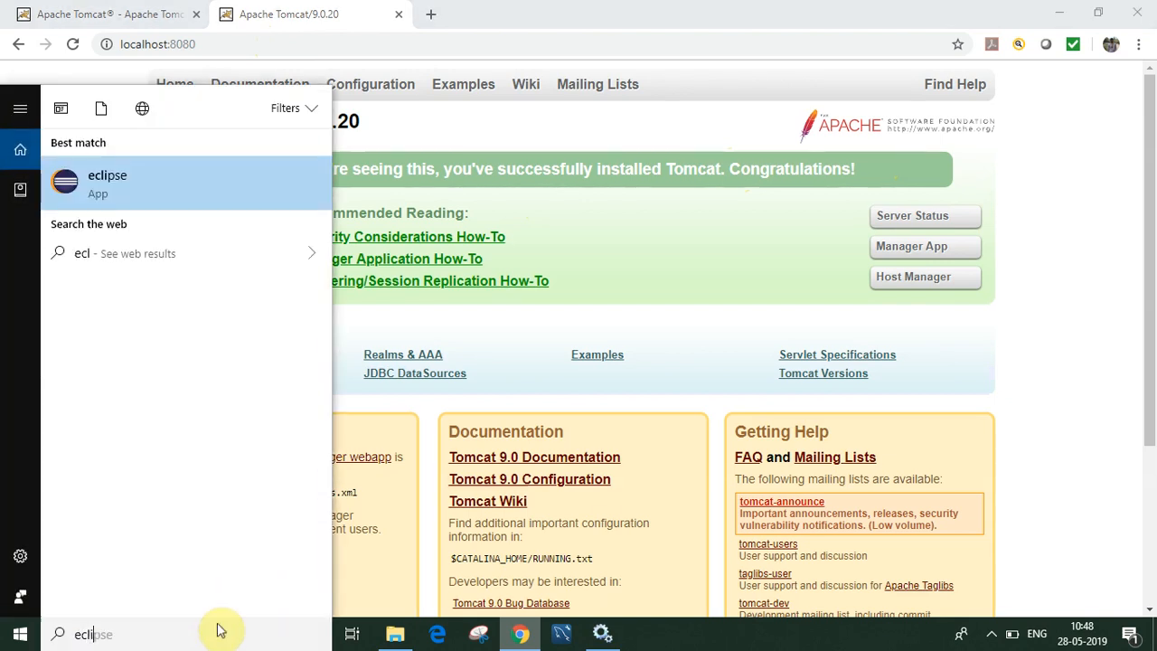
{"action": "left_click", "coordinate": [105, 188]}
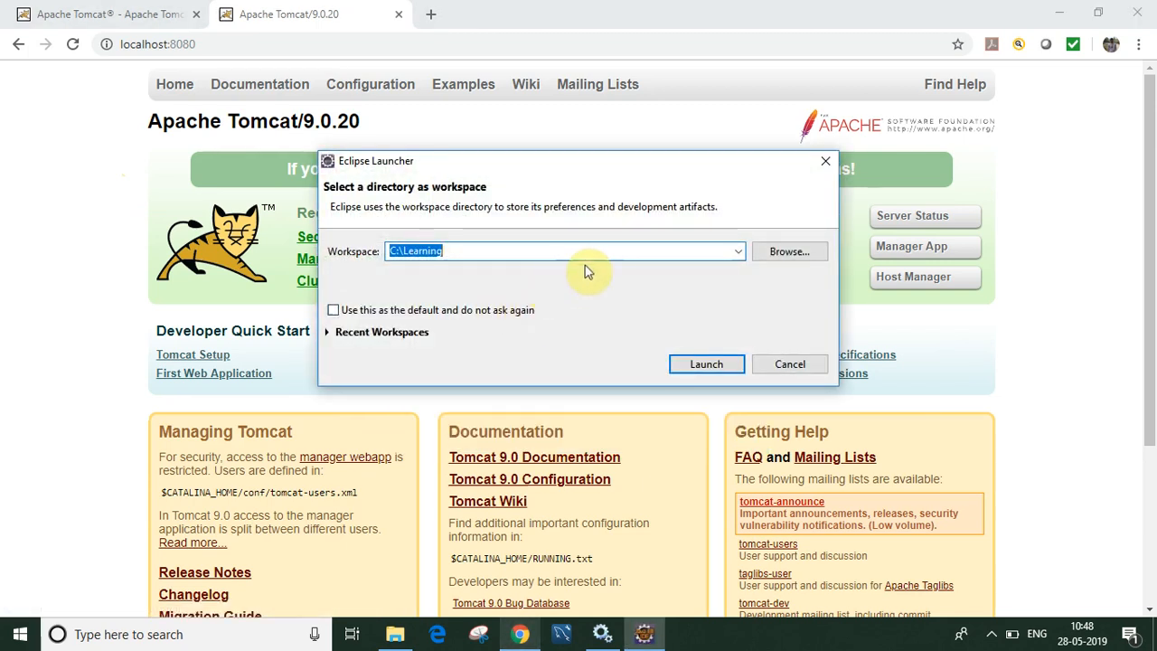
{"action": "left_click", "coordinate": [706, 364]}
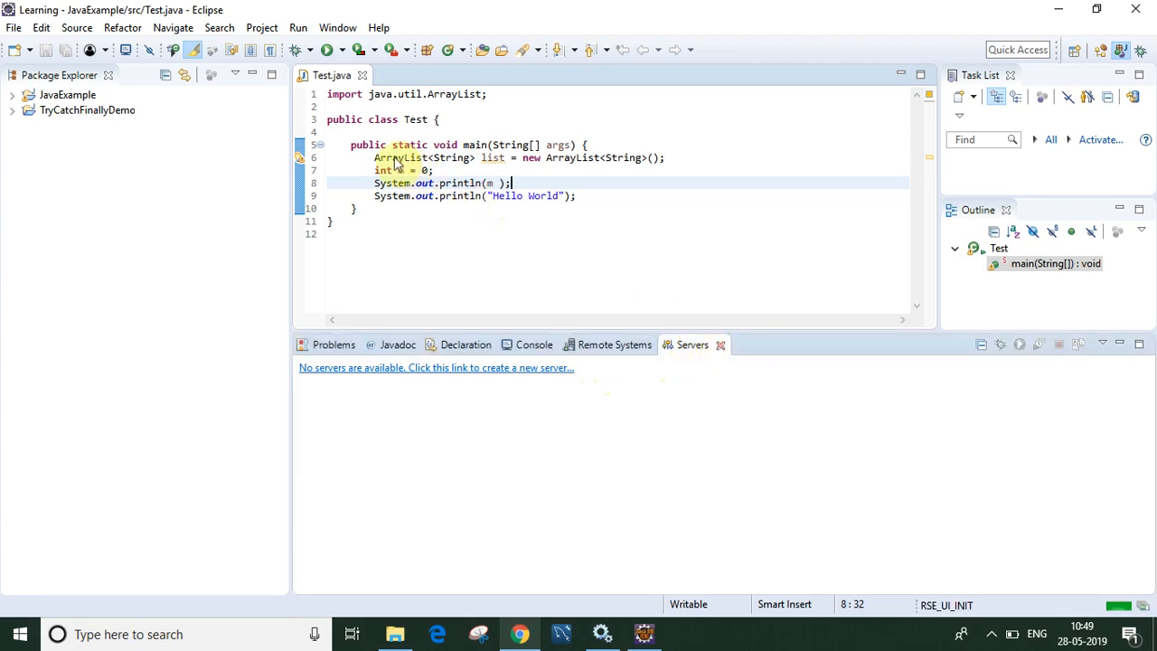
{"action": "left_click", "coordinate": [720, 345]}
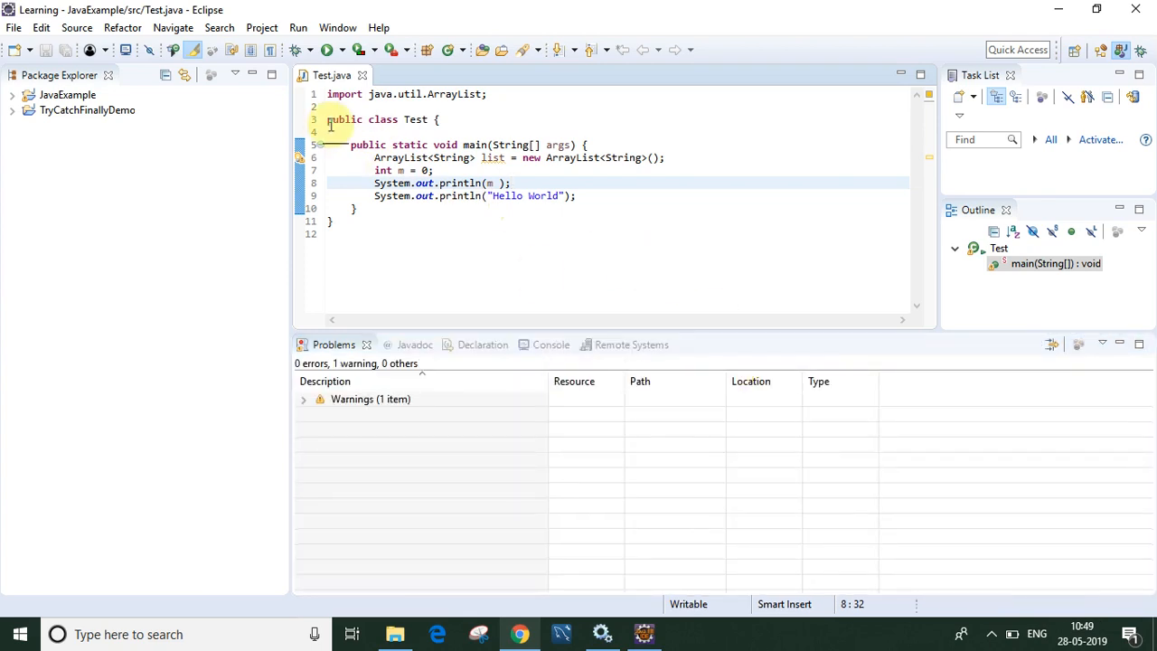
{"action": "left_click", "coordinate": [336, 27]}
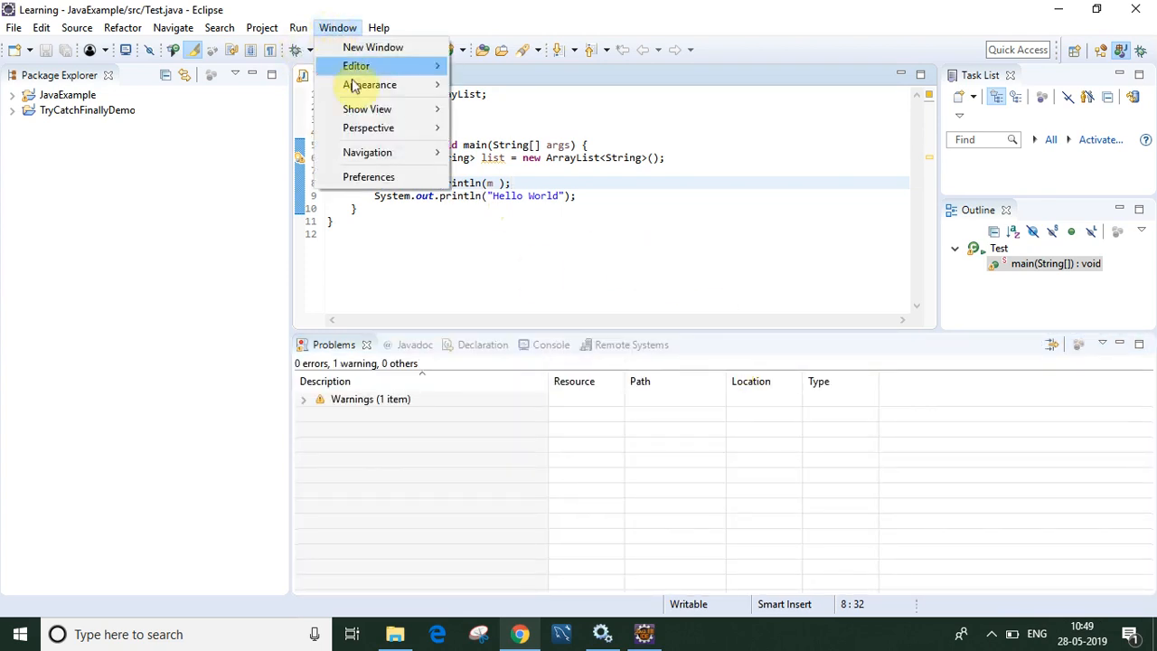
{"action": "mouse_move", "coordinate": [413, 109]}
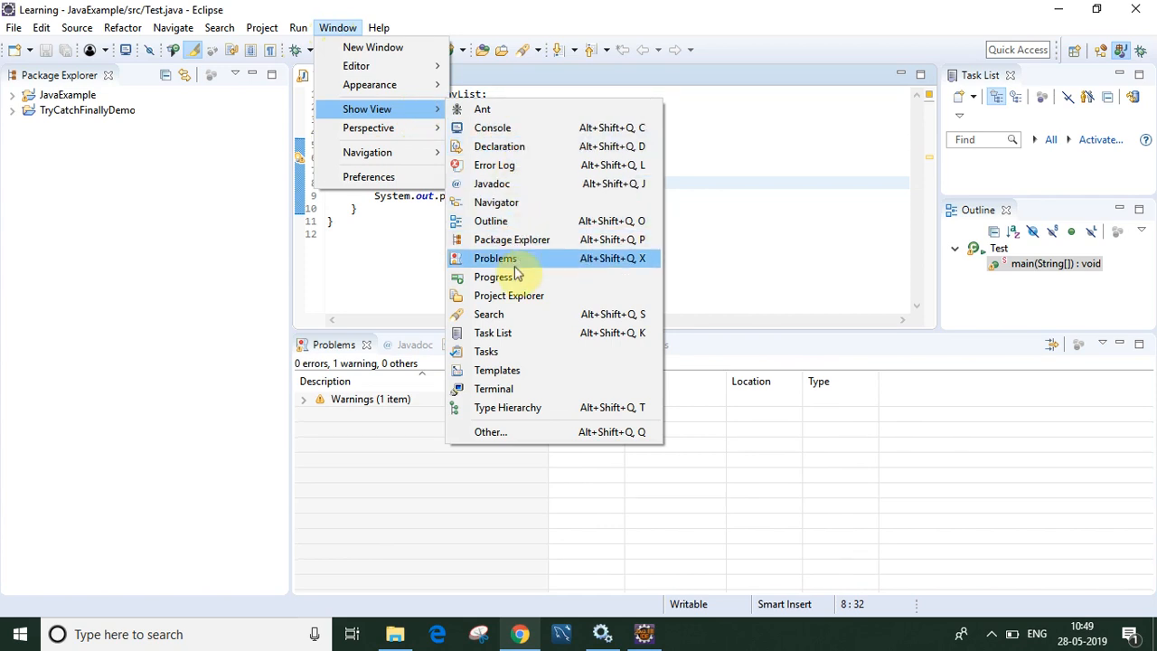
{"action": "left_click", "coordinate": [517, 433]}
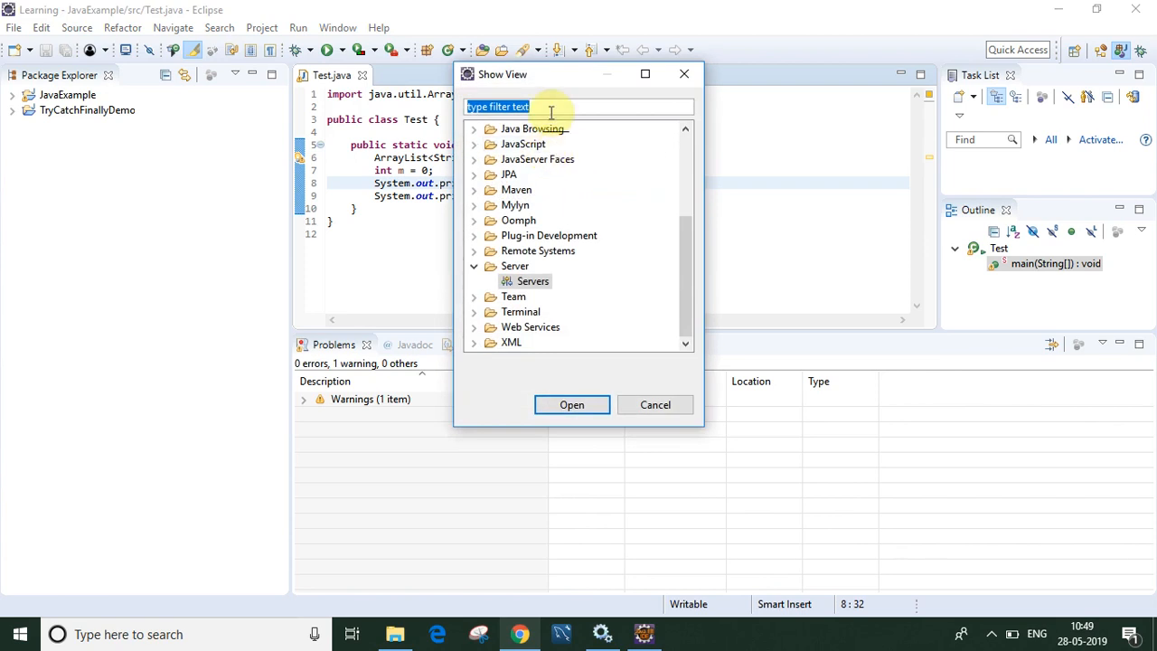
{"action": "left_click", "coordinate": [535, 281]}
{"action": "left_click", "coordinate": [572, 404]}
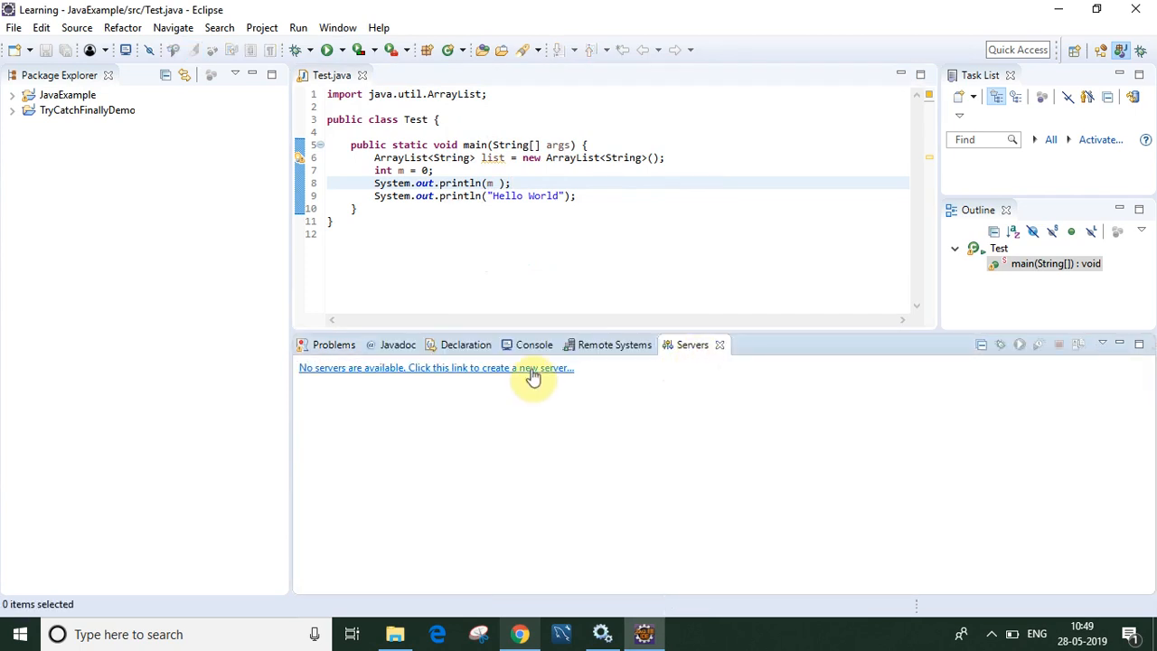
Step: Start a new server and choose Apache Tomcat v9.0 Server as the server type
{"action": "left_click", "coordinate": [532, 371]}
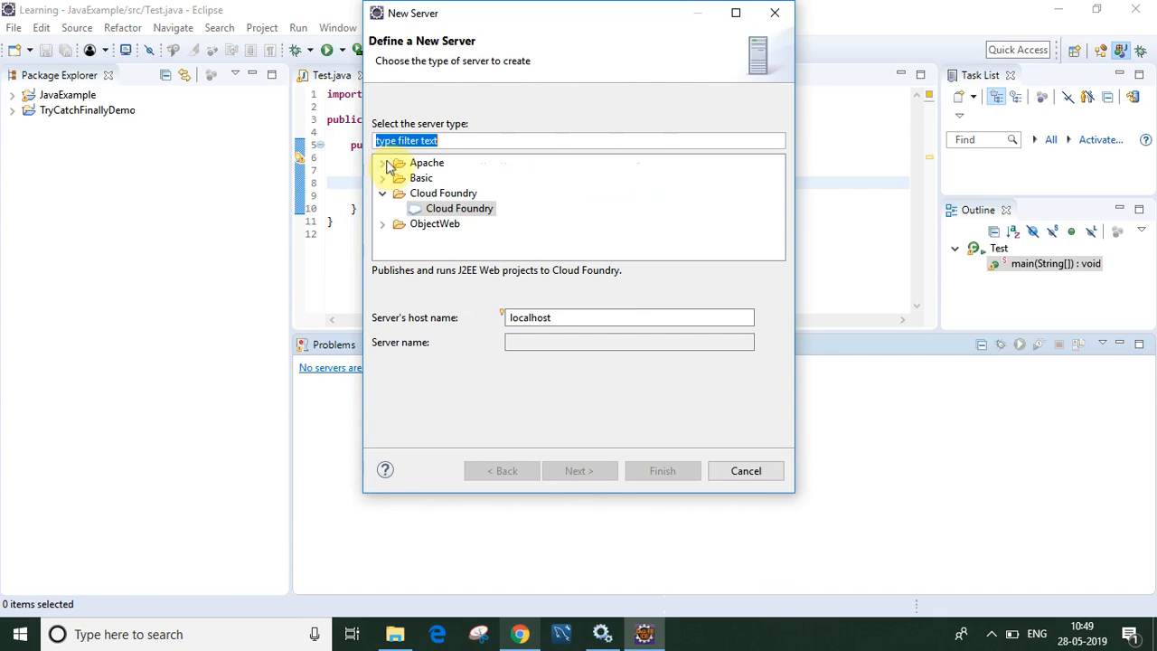
{"action": "left_click", "coordinate": [382, 163]}
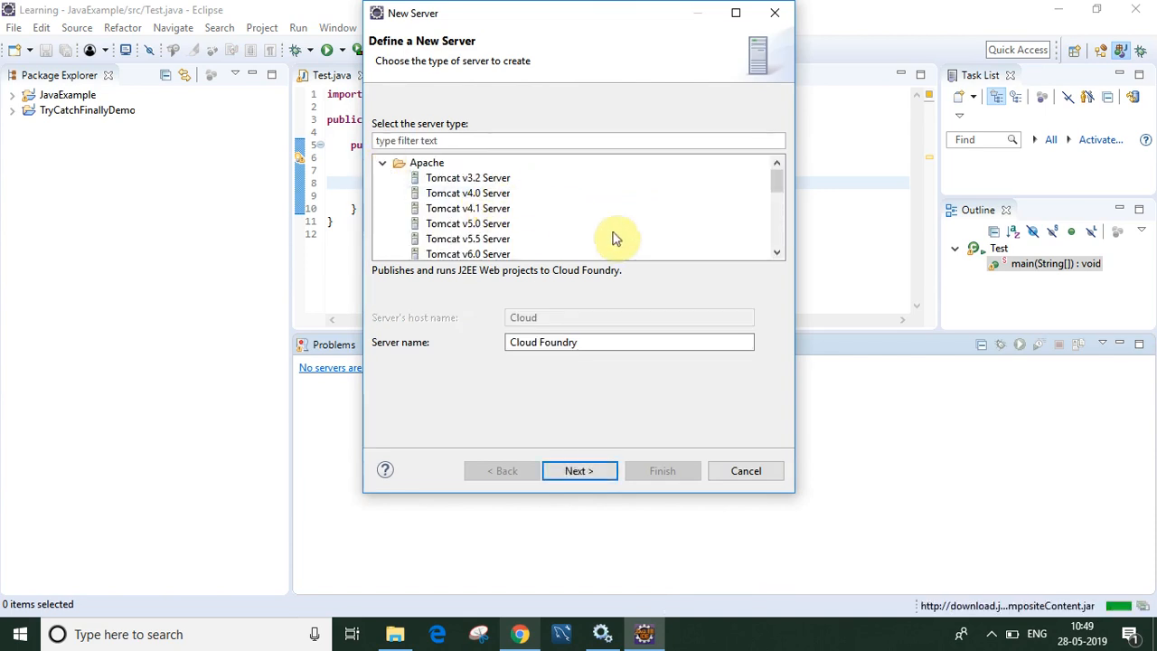
{"action": "left_click", "coordinate": [776, 253]}
{"action": "left_click", "coordinate": [776, 253]}
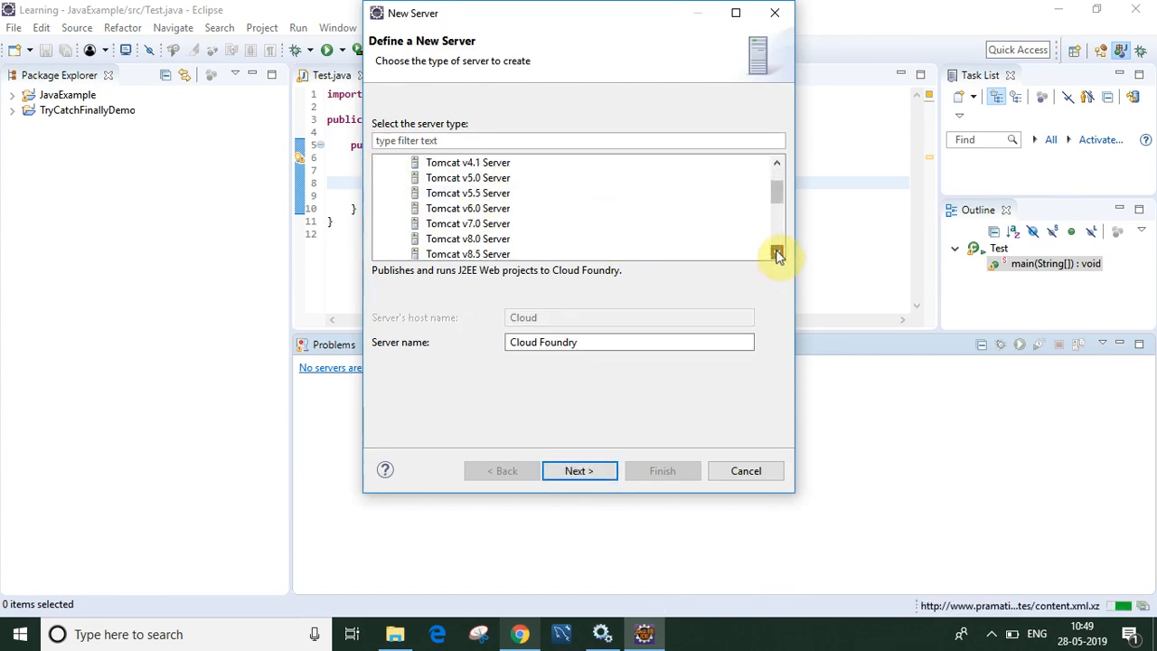
{"action": "left_click", "coordinate": [776, 253]}
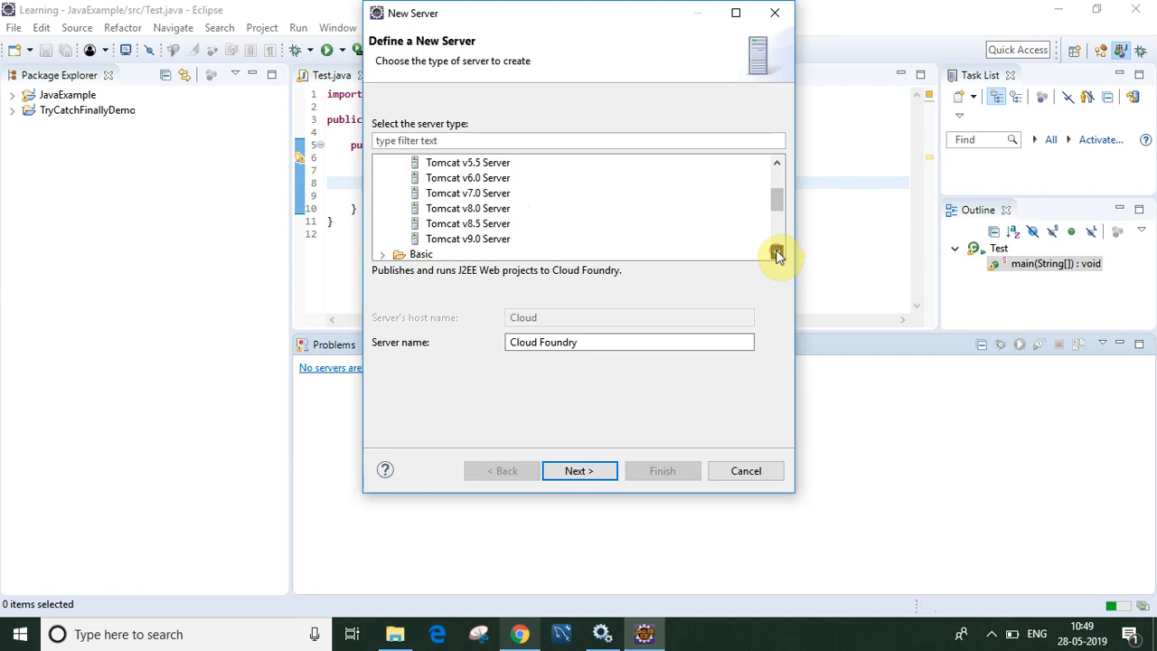
{"action": "left_click", "coordinate": [504, 240]}
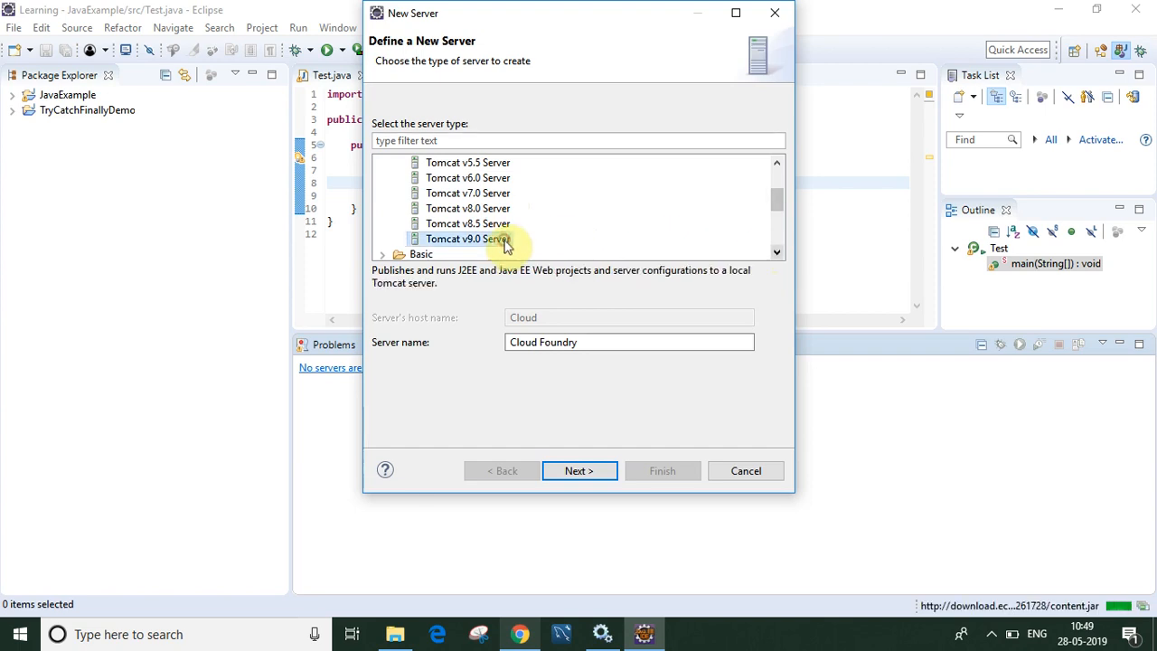
{"action": "left_click", "coordinate": [578, 471]}
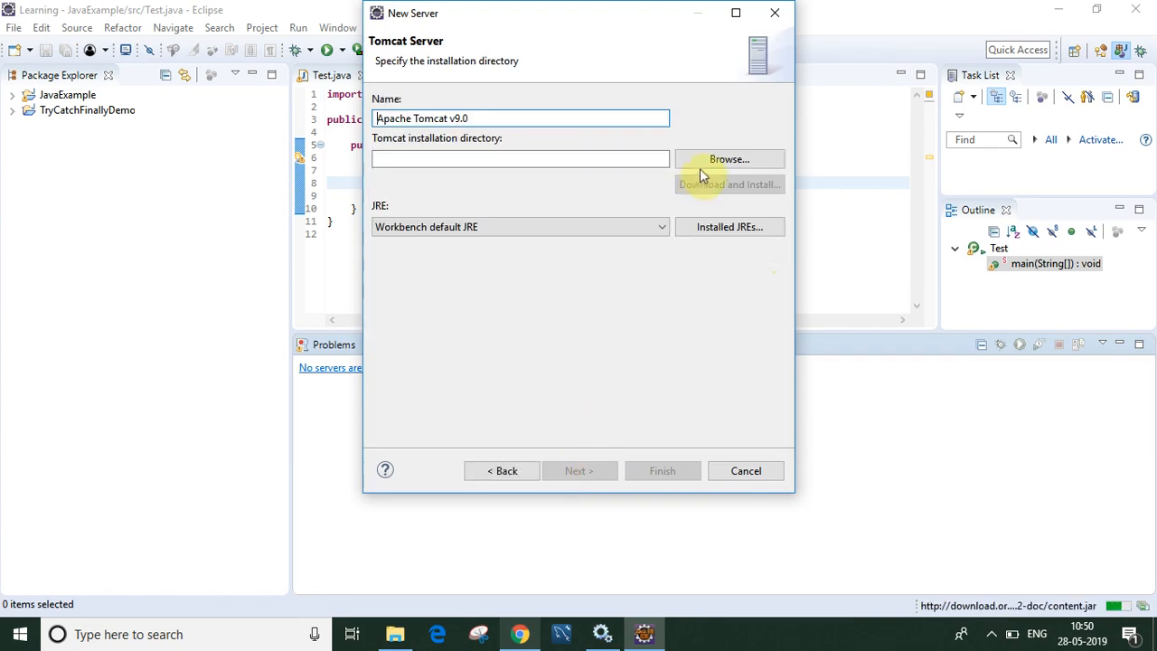
Step: Set the installation directory to C:\Program Files\Apache Software Foundation\Tomcat 9.0 and finish the server
{"action": "left_click", "coordinate": [728, 163]}
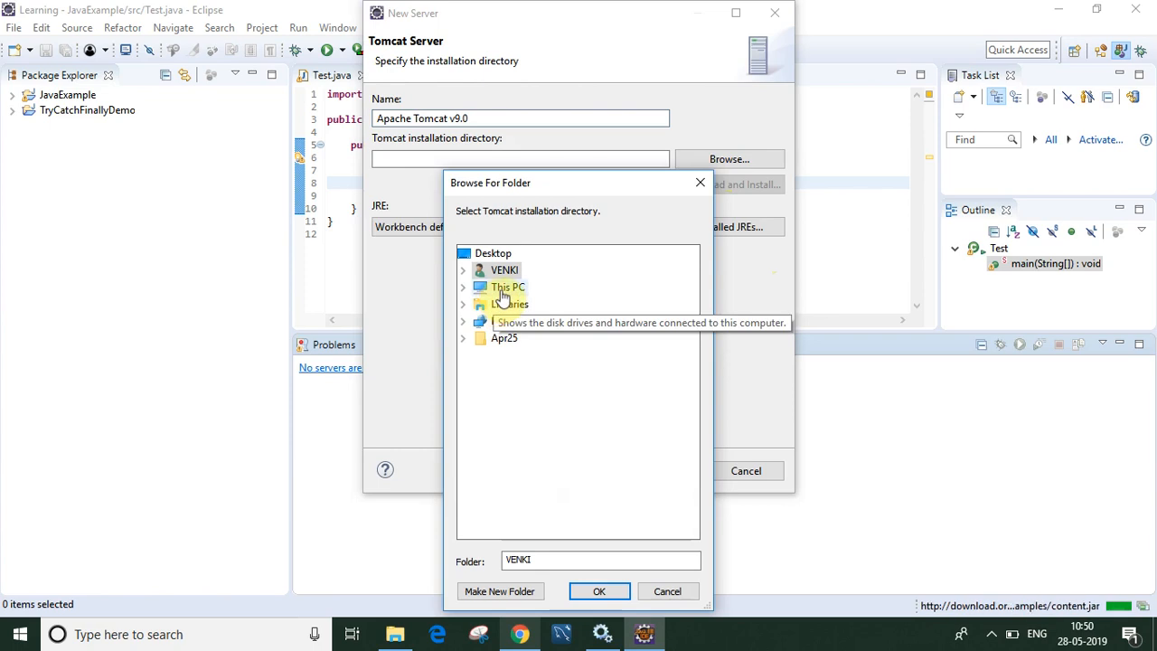
{"action": "left_click", "coordinate": [503, 291]}
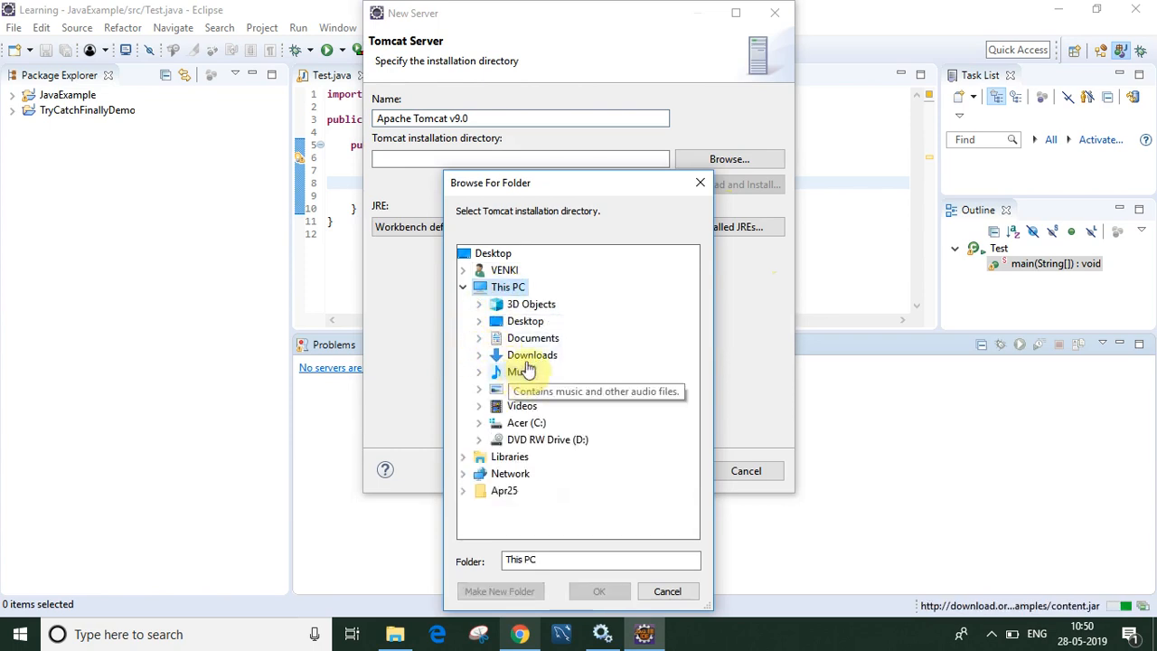
{"action": "double_click", "coordinate": [524, 423]}
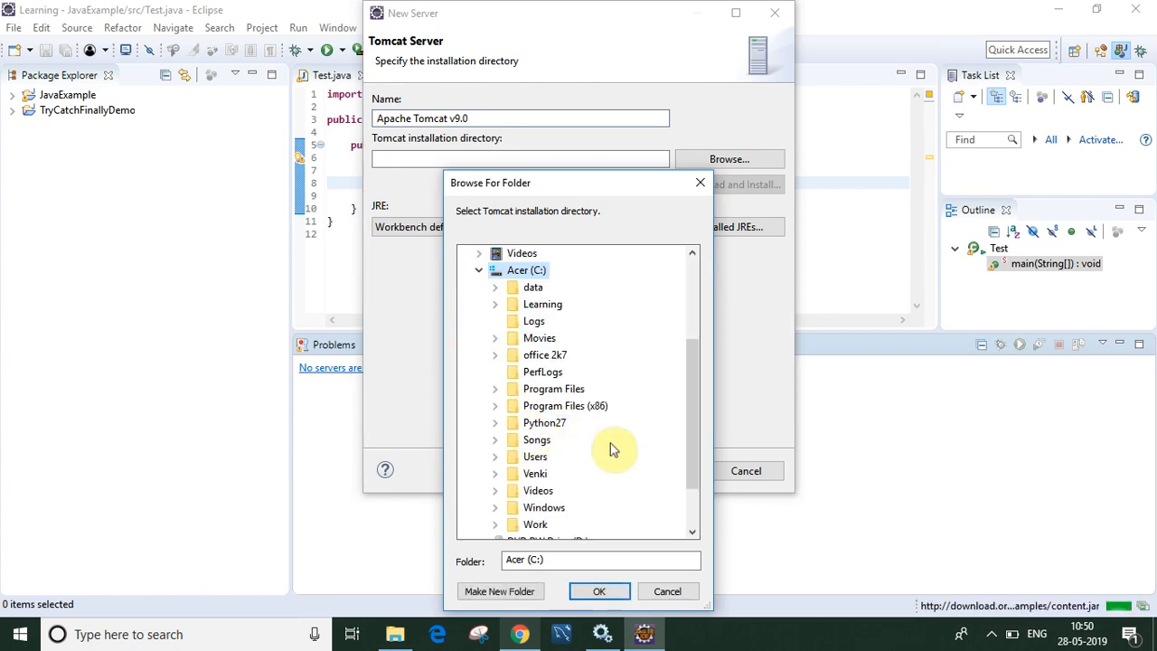
{"action": "double_click", "coordinate": [570, 391]}
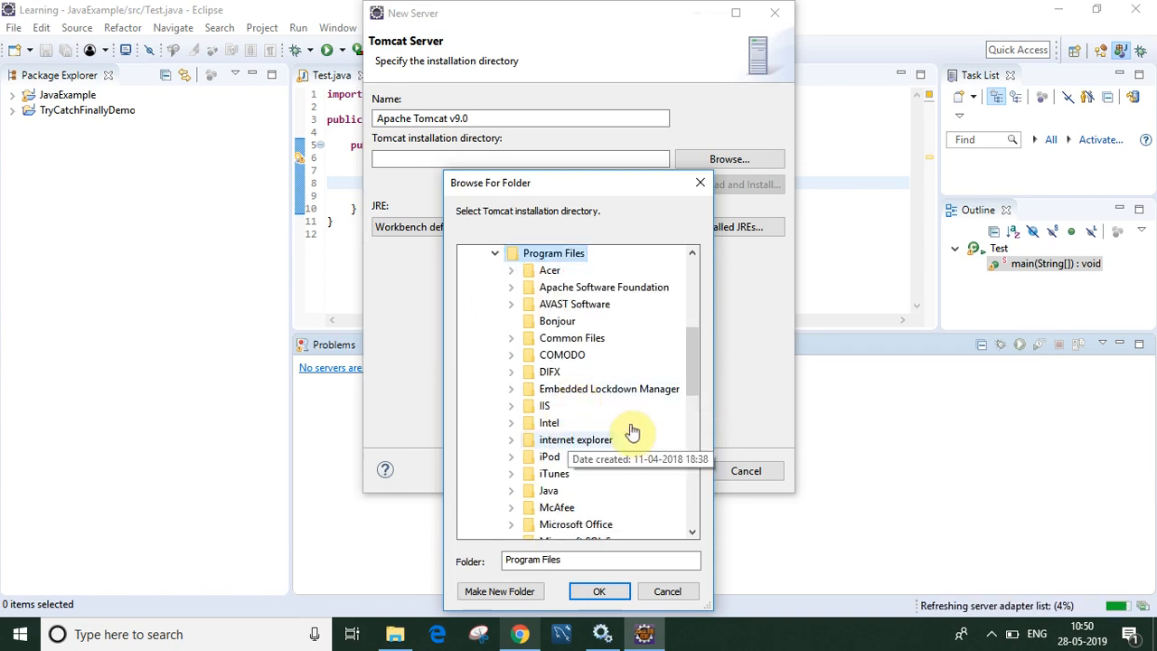
{"action": "double_click", "coordinate": [627, 287]}
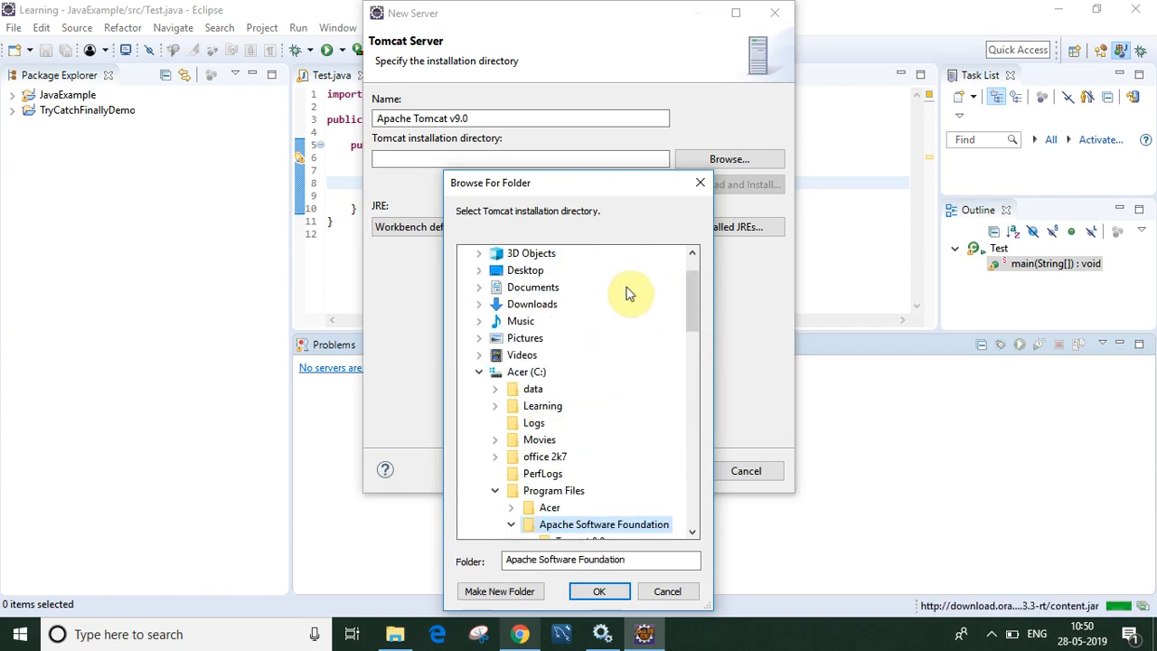
{"action": "left_click", "coordinate": [692, 533]}
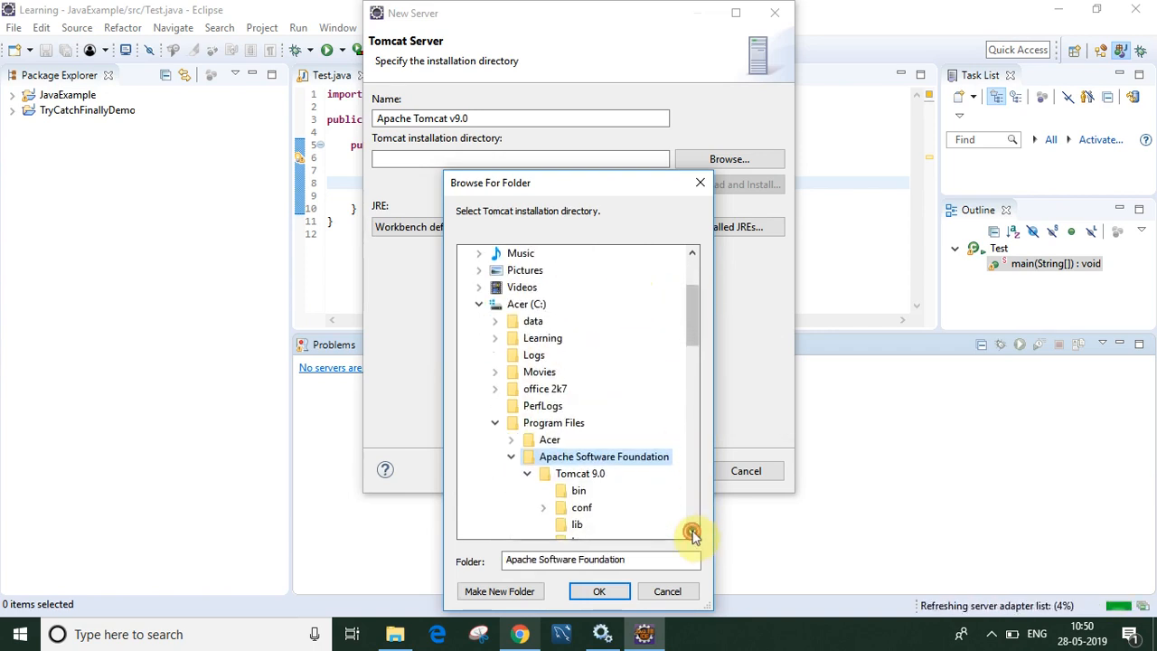
{"action": "left_click", "coordinate": [692, 533]}
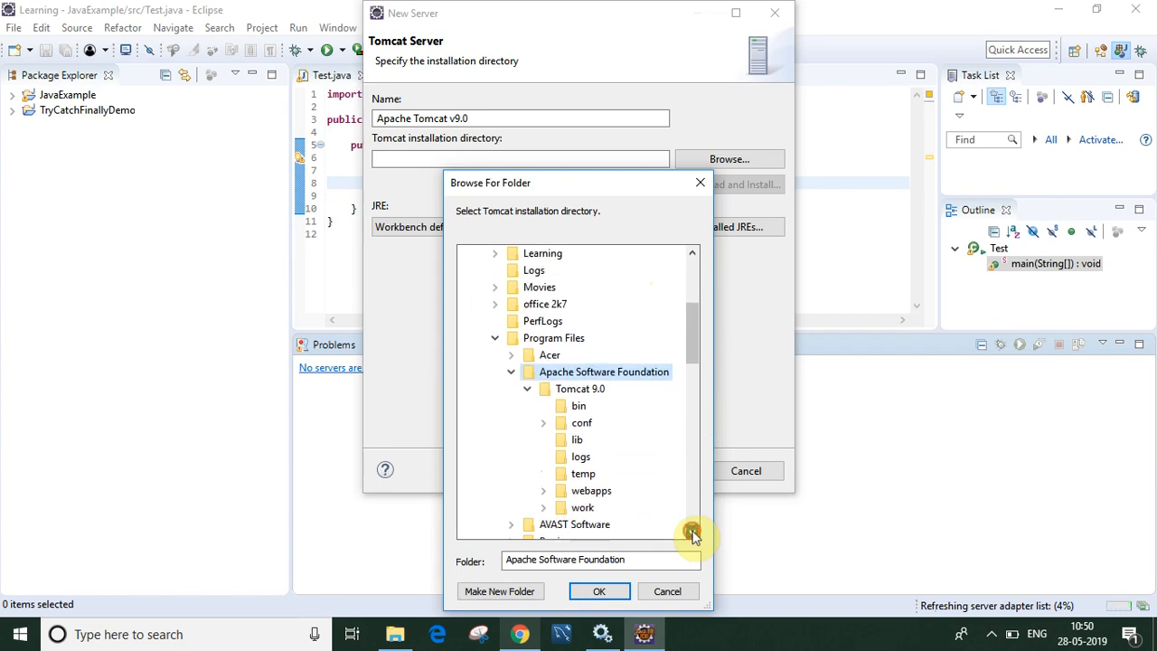
{"action": "left_click", "coordinate": [570, 396]}
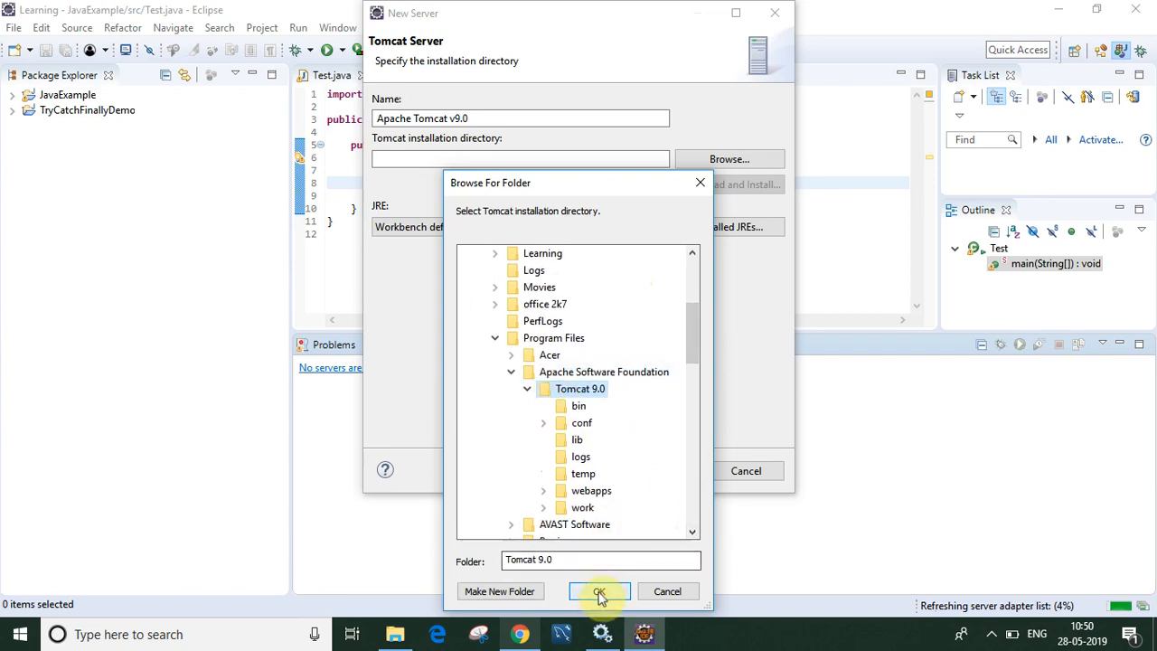
{"action": "left_click", "coordinate": [600, 592]}
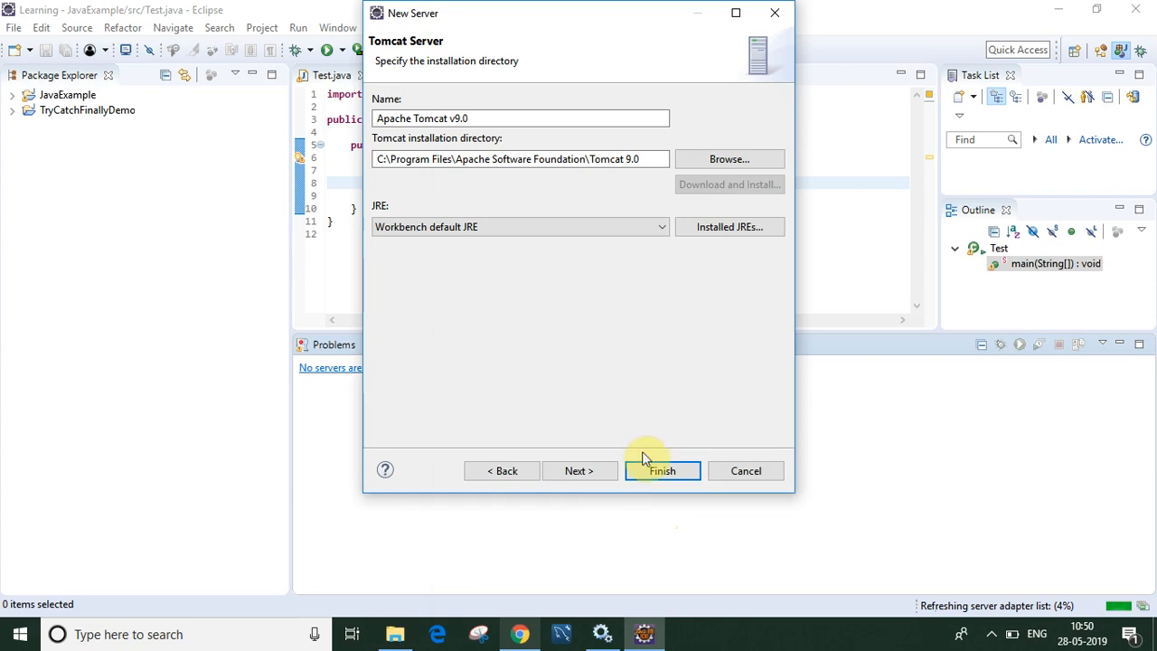
{"action": "left_click", "coordinate": [589, 470]}
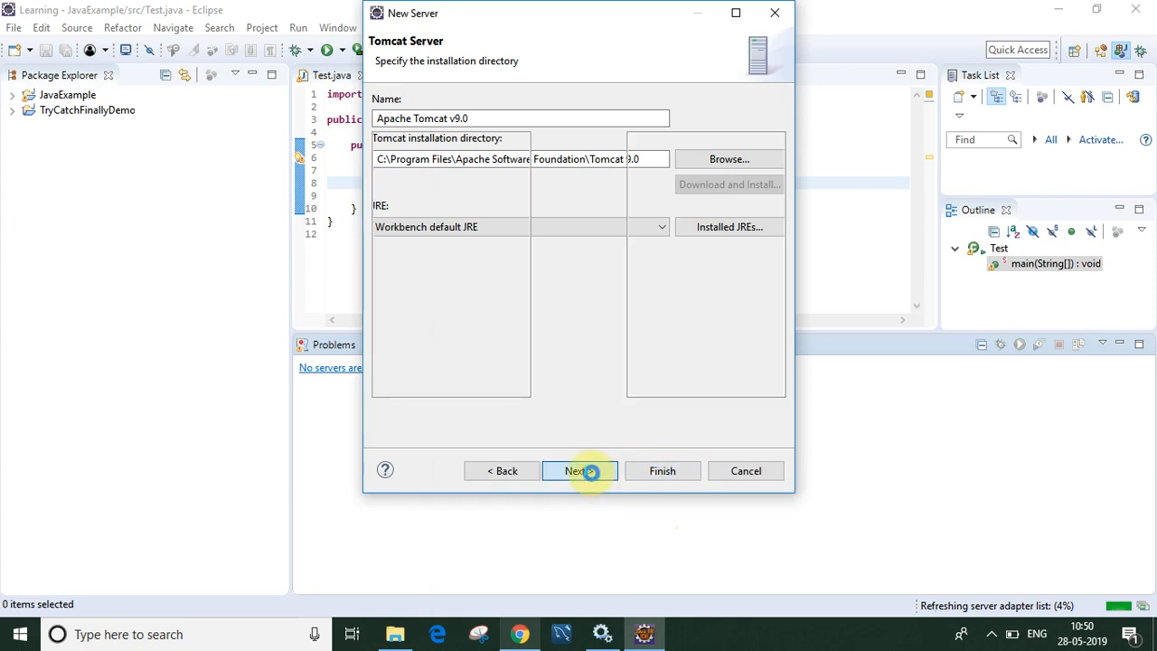
{"action": "left_click", "coordinate": [660, 473]}
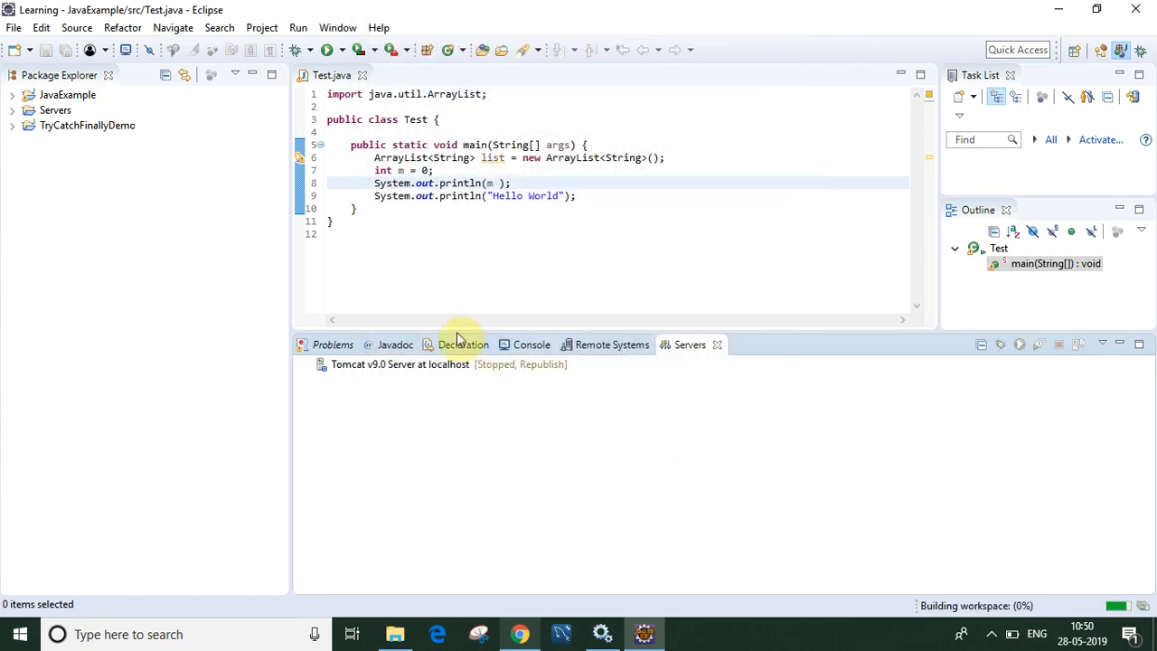
Step: Start the Tomcat v9.0 server, hit the 8005/8080/8009 port conflict, and switch to Windows Services
{"action": "left_click", "coordinate": [423, 366]}
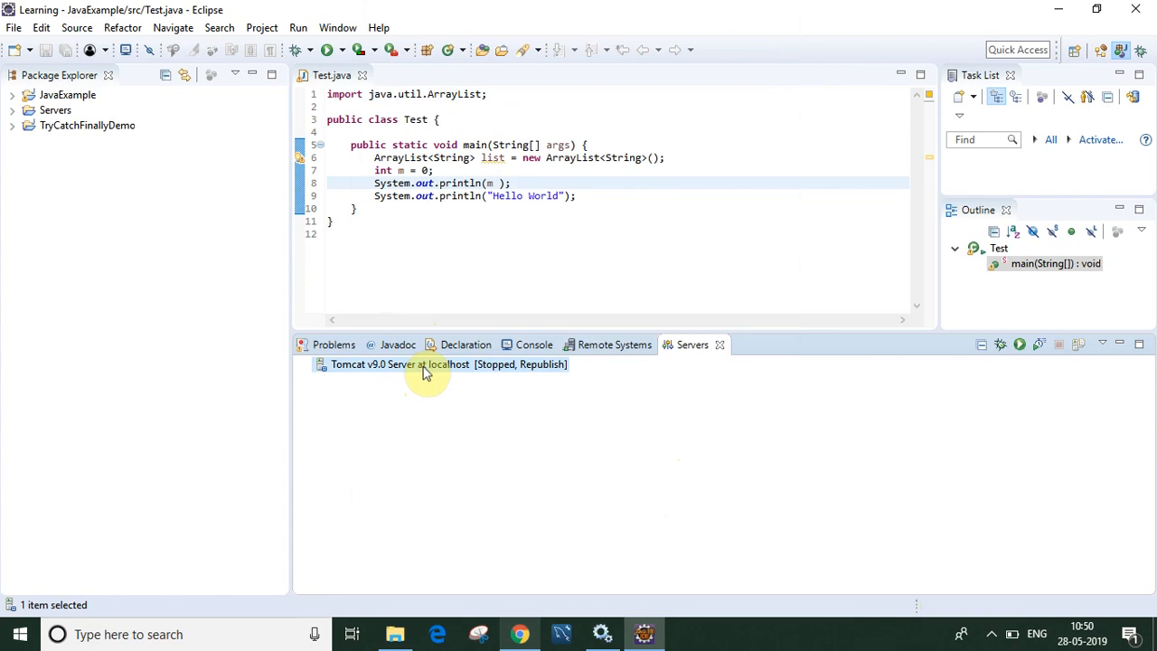
{"action": "right_click", "coordinate": [423, 370]}
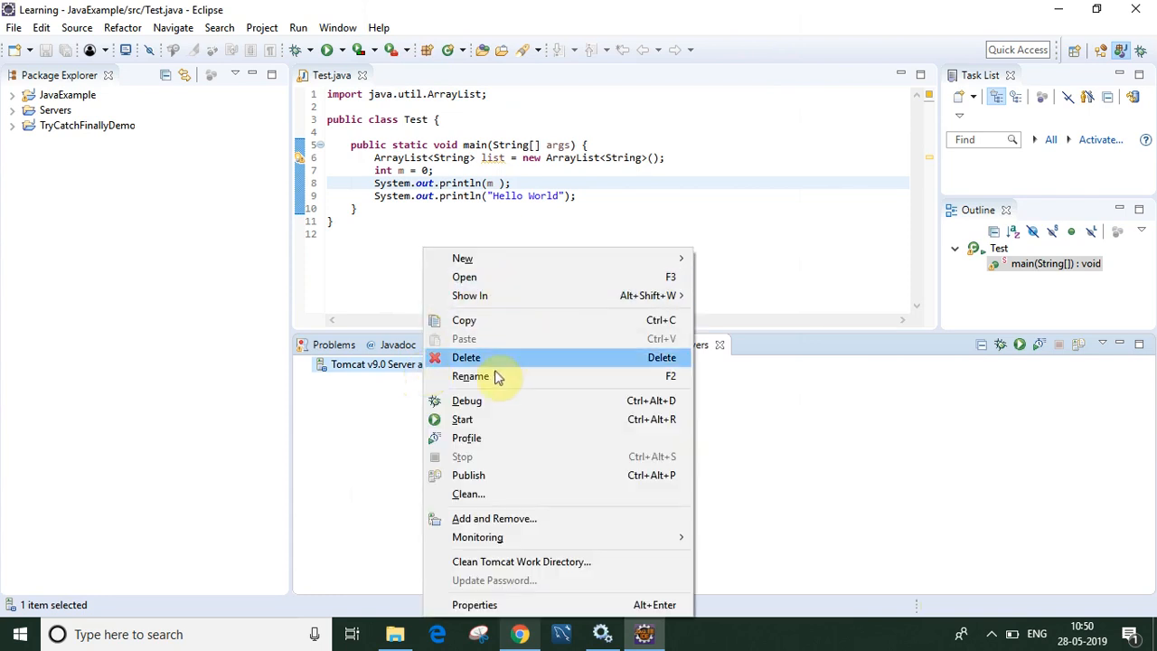
{"action": "left_click", "coordinate": [469, 422]}
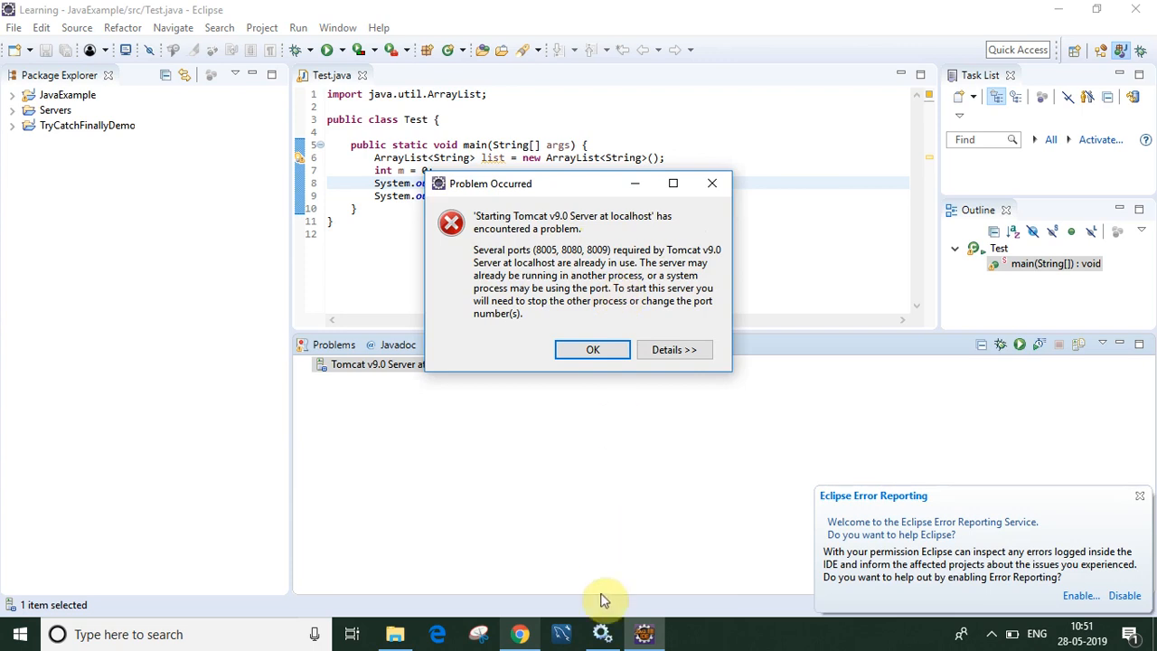
{"action": "left_click", "coordinate": [602, 636]}
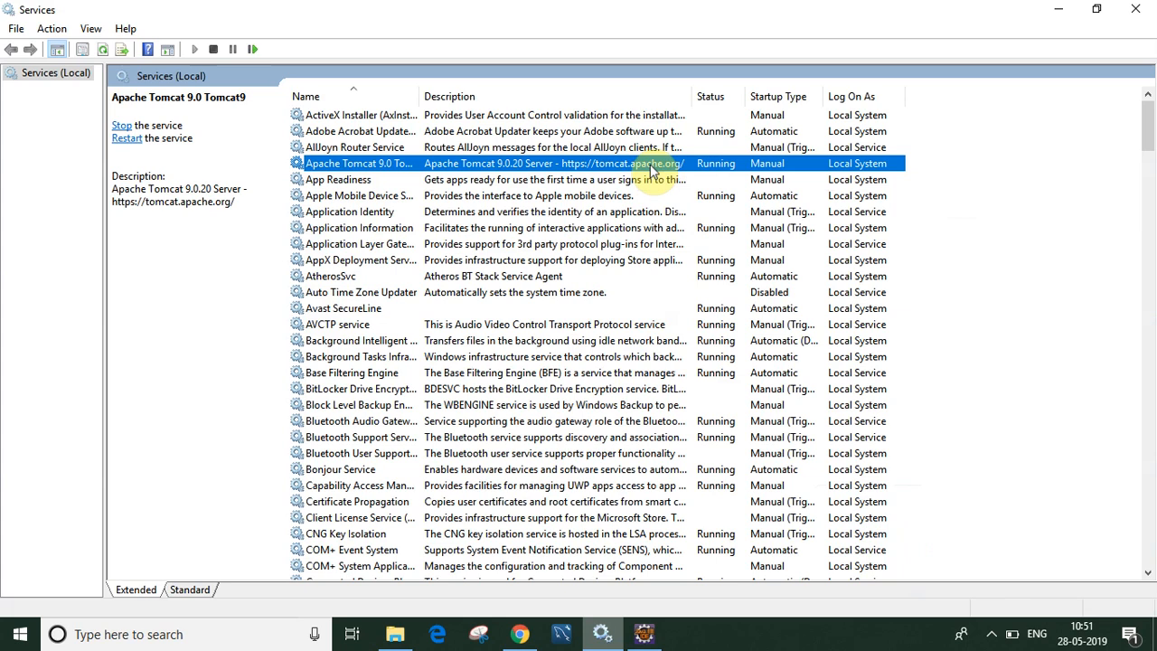
Step: Stop the Apache Tomcat 9.0 Tomcat9 service and close the Services window
{"action": "right_click", "coordinate": [652, 172]}
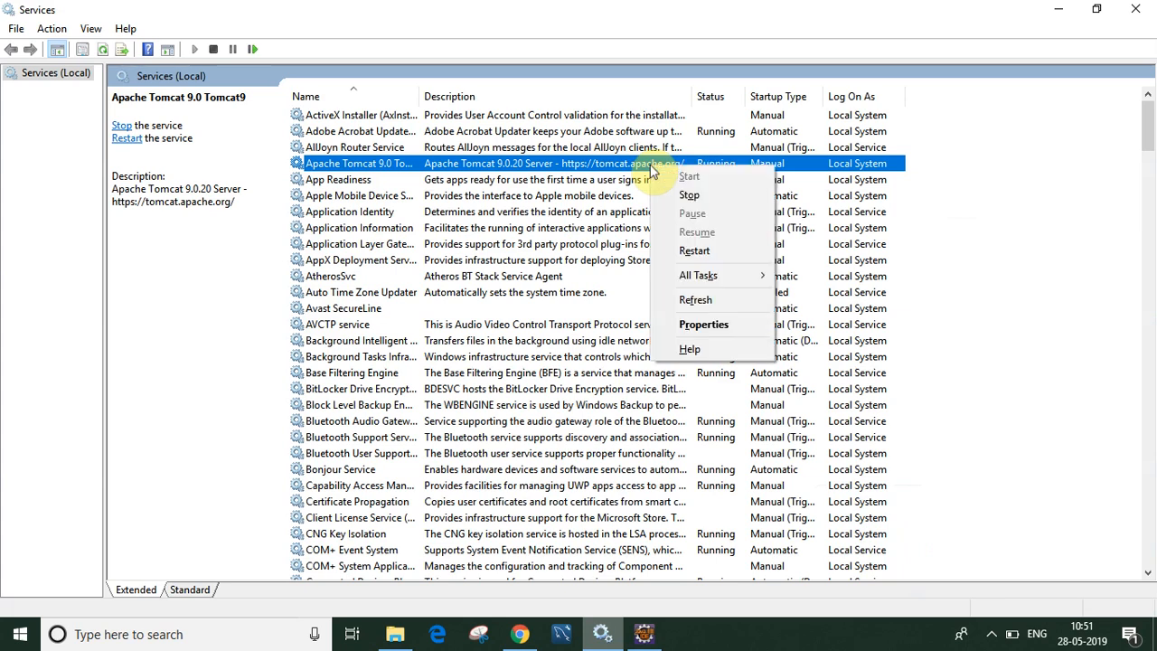
{"action": "left_click", "coordinate": [683, 195]}
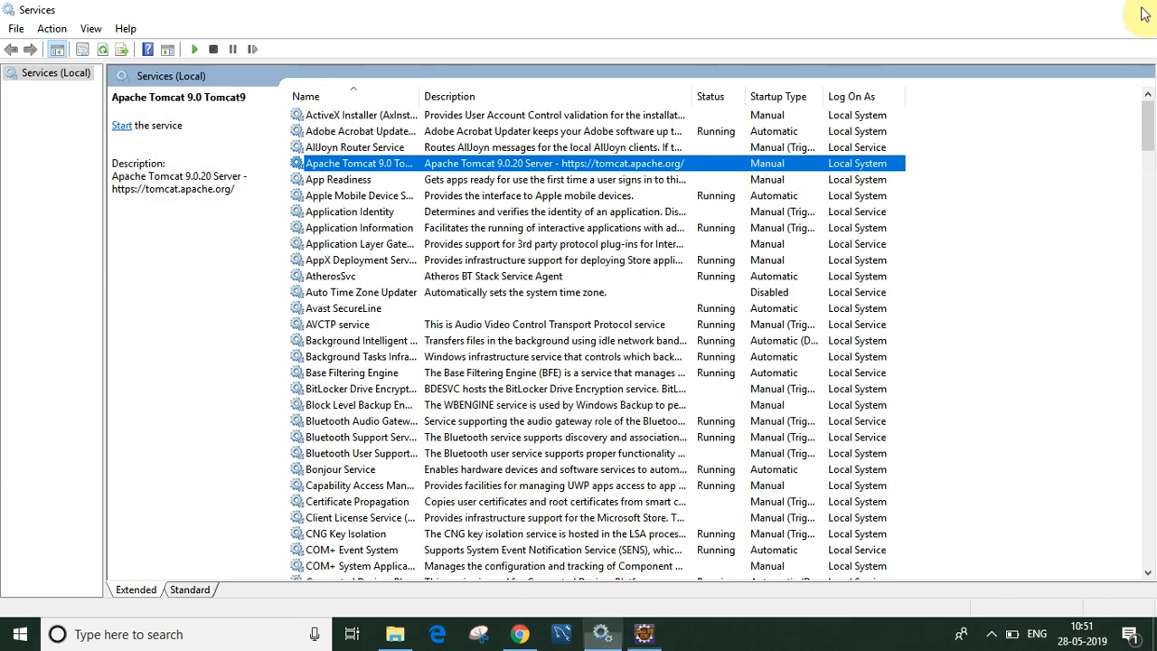
{"action": "left_click", "coordinate": [1140, 8]}
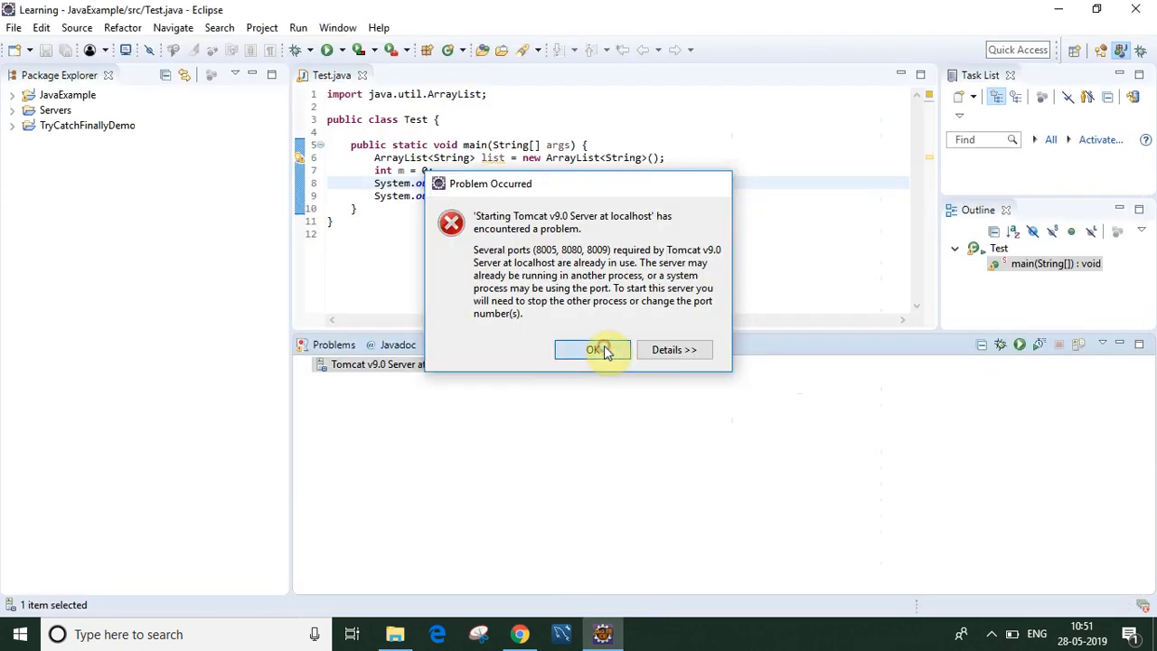
Step: Dismiss the port error and start the Tomcat v9.0 server from the Servers view
{"action": "left_click", "coordinate": [597, 350]}
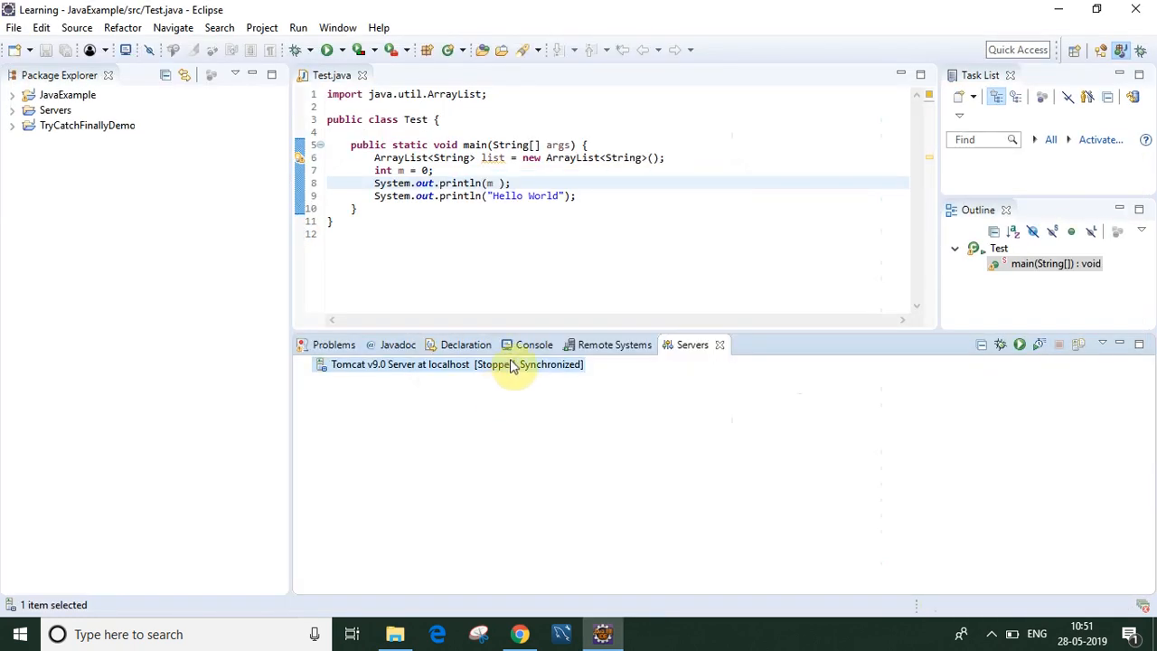
{"action": "right_click", "coordinate": [512, 364]}
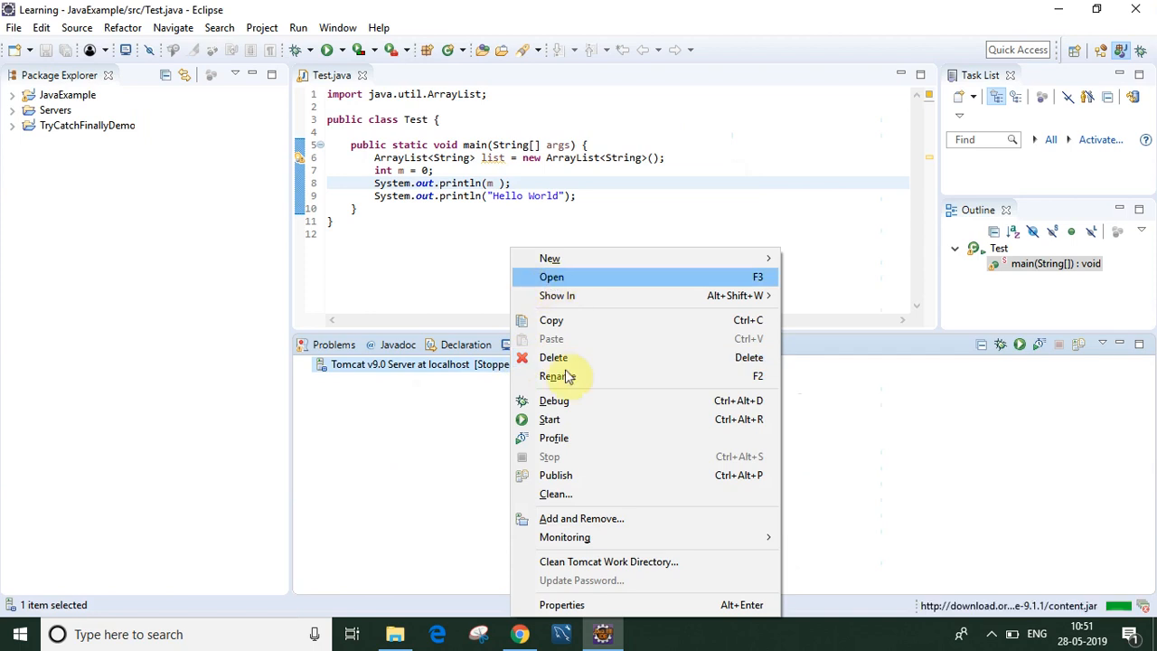
{"action": "left_click", "coordinate": [560, 420]}
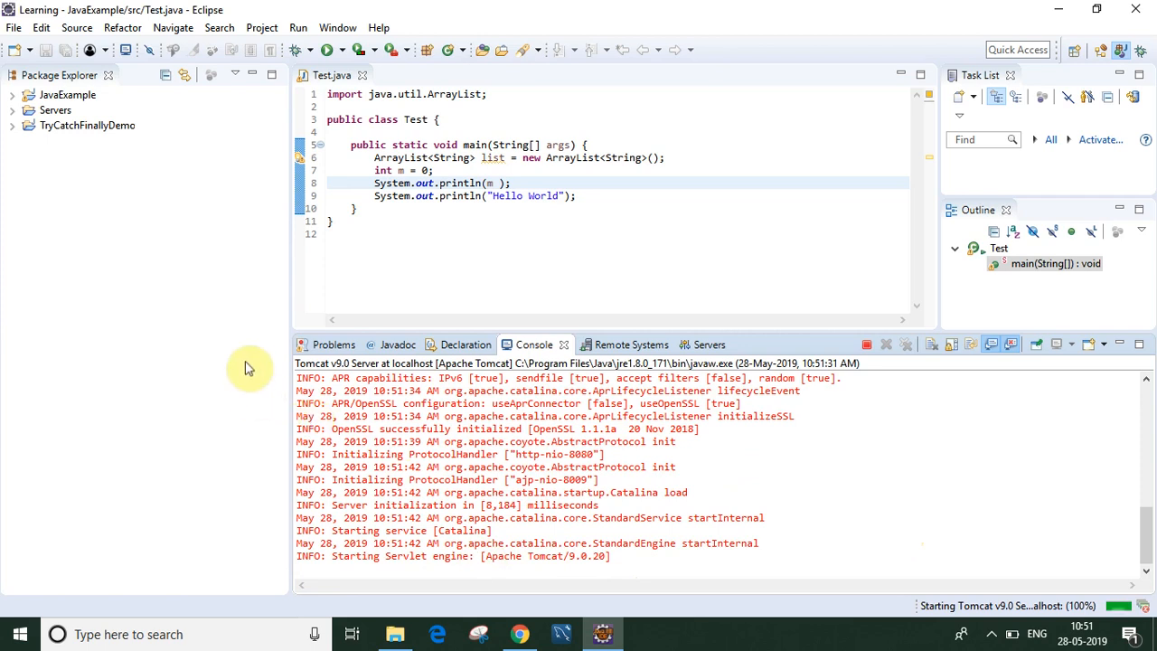
Step: From File > New > Other, filter by 'we' and choose the Dynamic Web Project wizard
{"action": "left_click", "coordinate": [13, 29]}
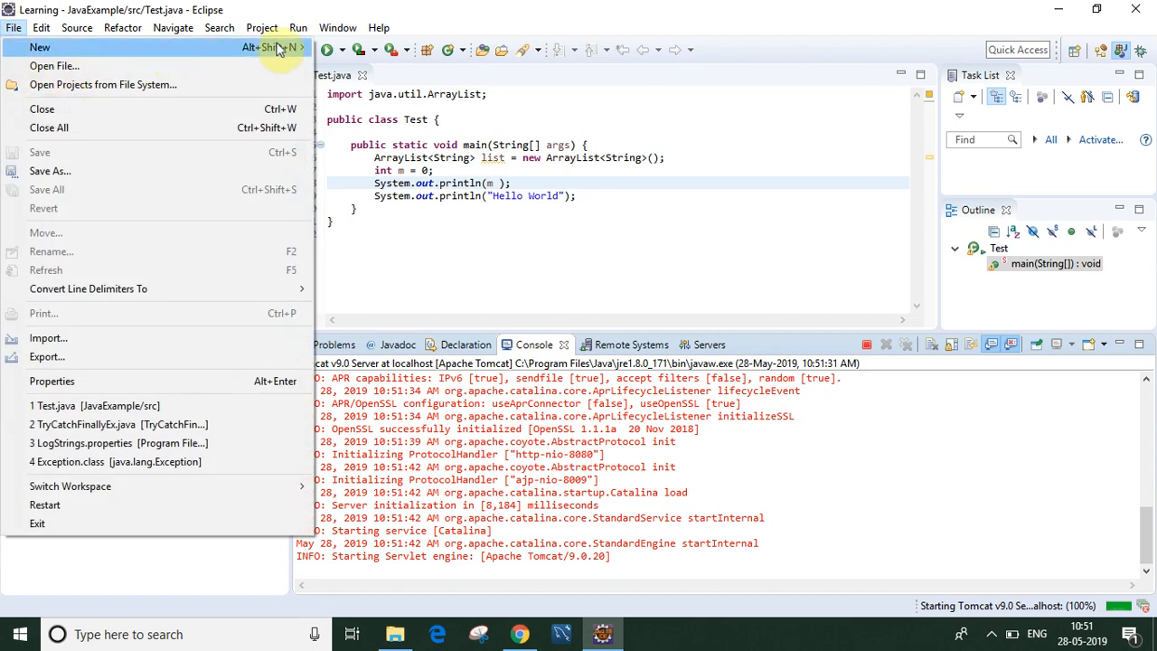
{"action": "mouse_move", "coordinate": [278, 50]}
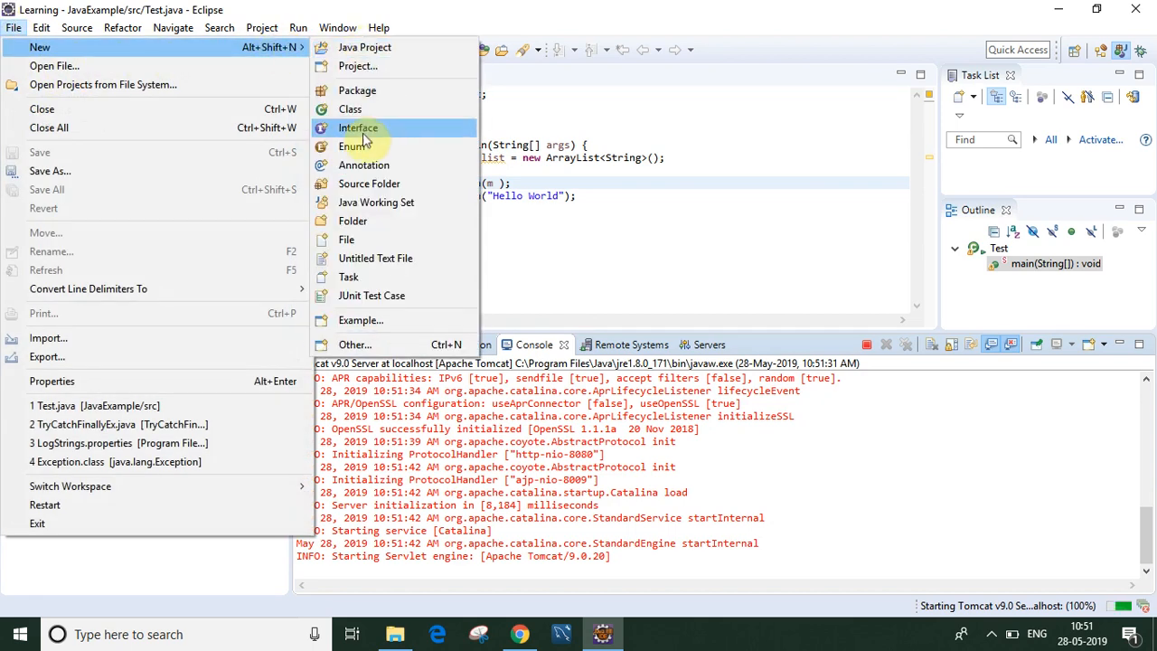
{"action": "left_click", "coordinate": [366, 345]}
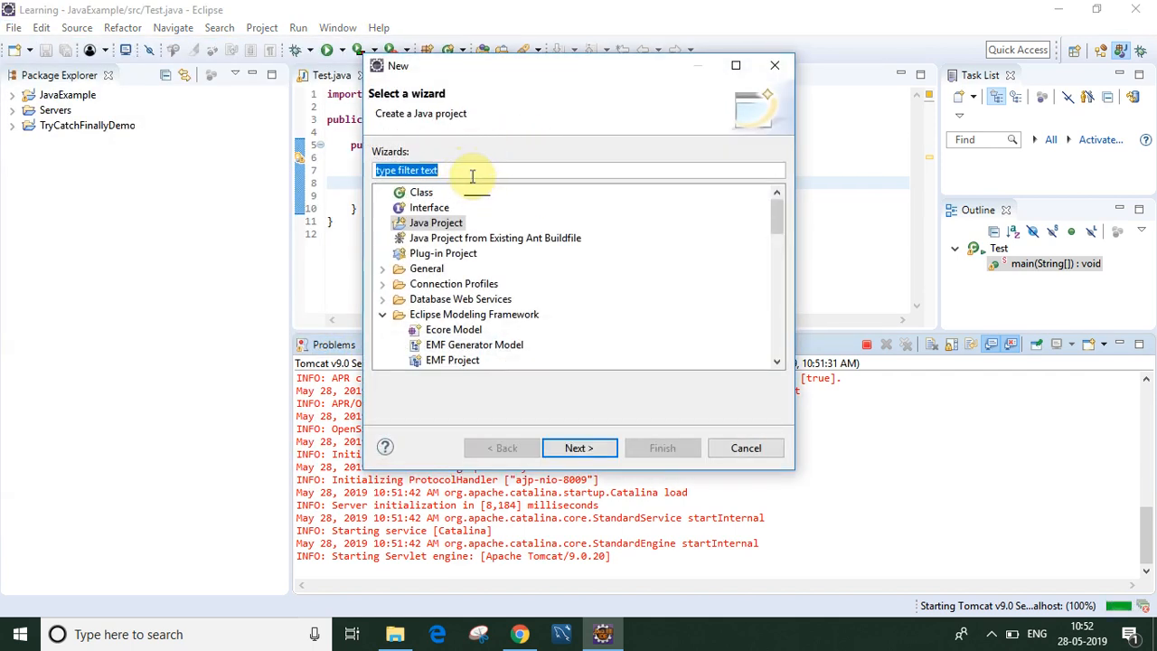
{"action": "type", "text": "we"}
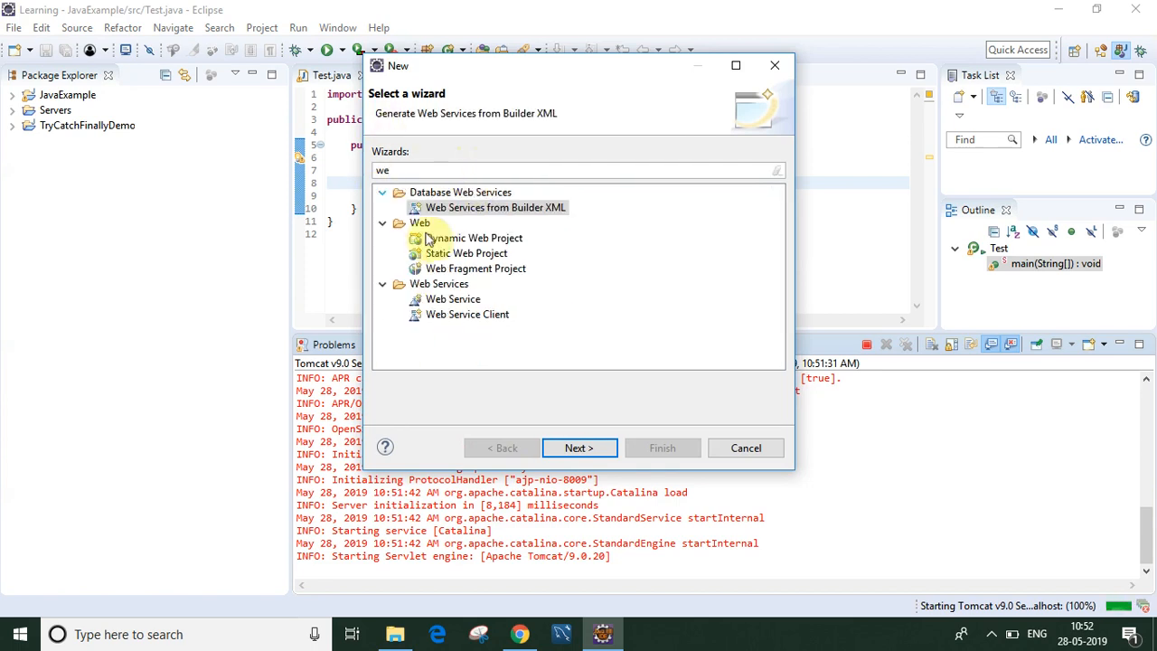
{"action": "left_click", "coordinate": [457, 235]}
{"action": "left_click", "coordinate": [456, 235]}
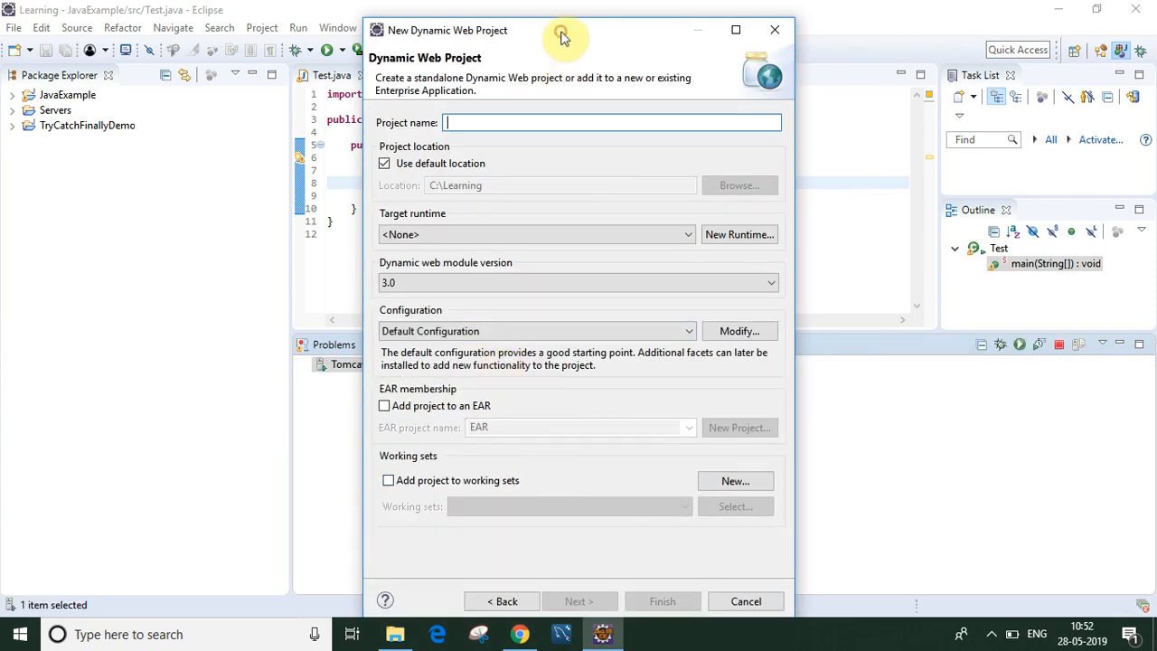
Step: Name the project App1, enable Generate web.xml deployment descriptor, and finish the wizard
{"action": "left_click_drag", "start_coordinate": [560, 34], "coordinate": [551, 5]}
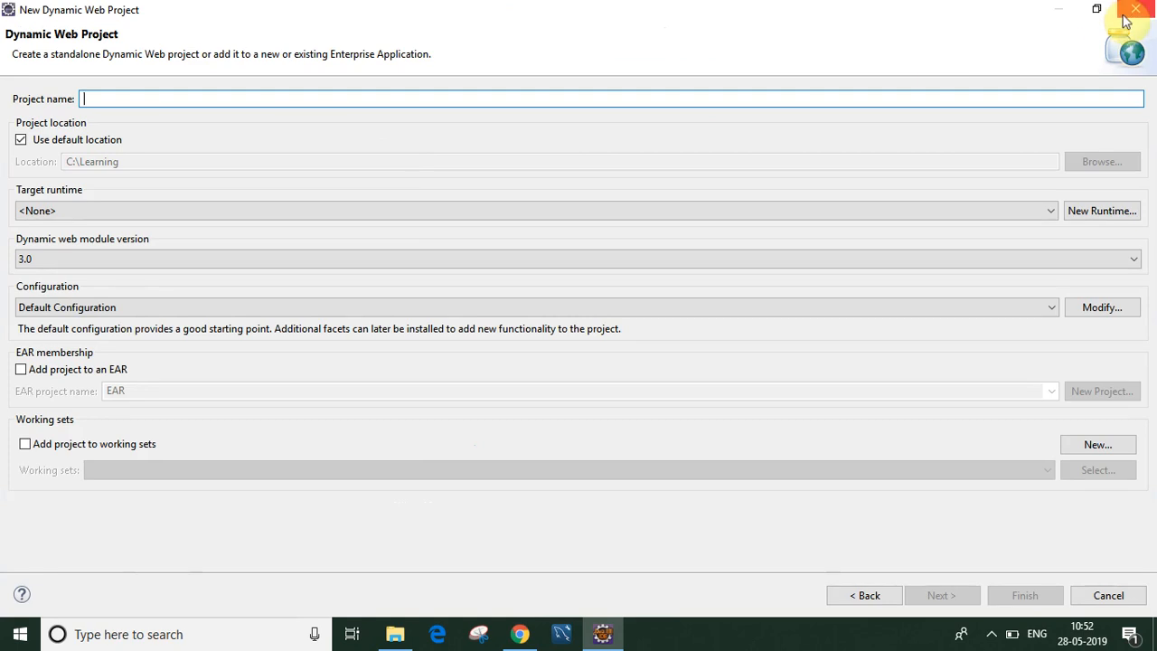
{"action": "left_click", "coordinate": [1096, 11]}
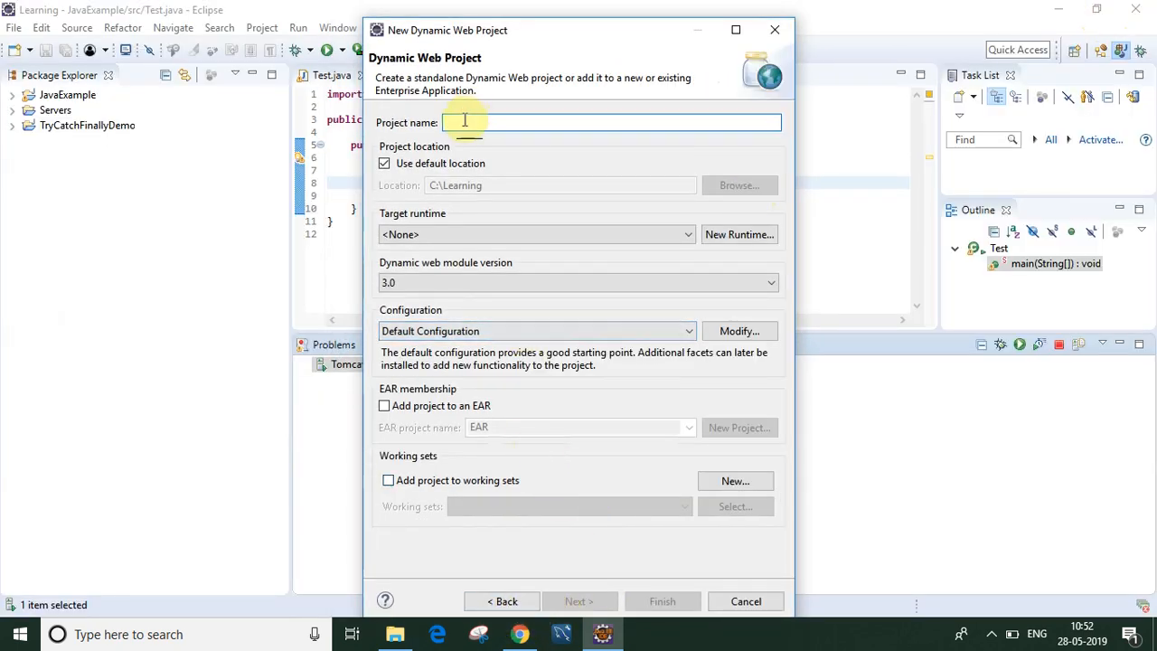
{"action": "type", "text": "He"}
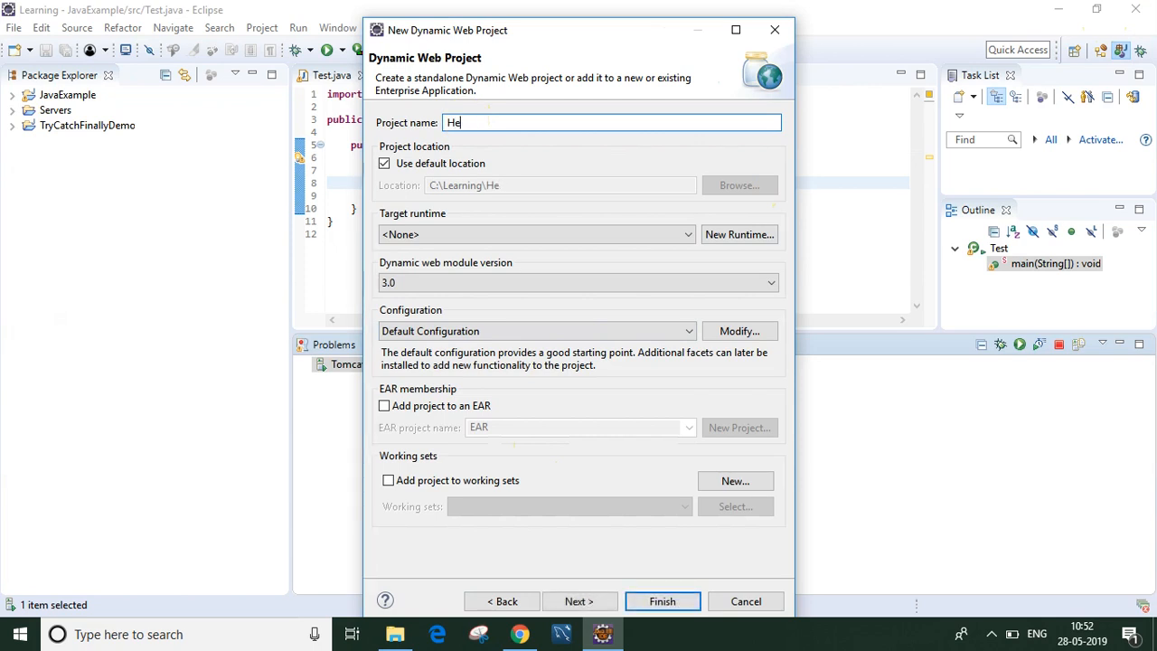
{"action": "key", "text": "BackSpace"}
{"action": "key", "text": "BackSpace"}
{"action": "type", "text": "App1"}
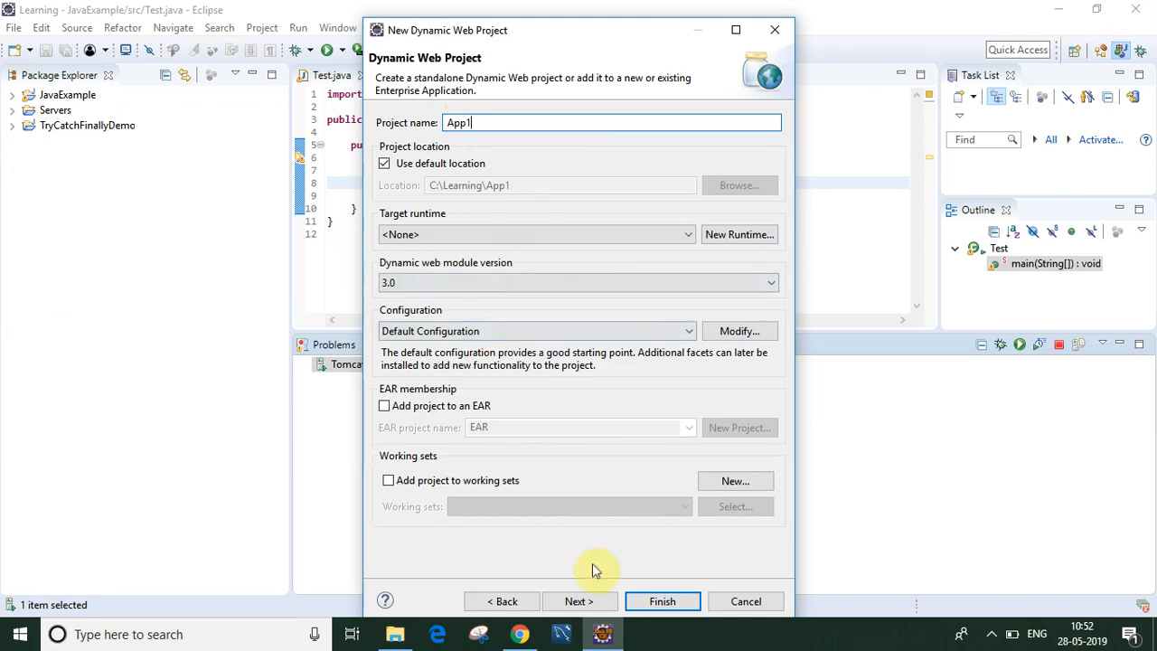
{"action": "left_click", "coordinate": [584, 603]}
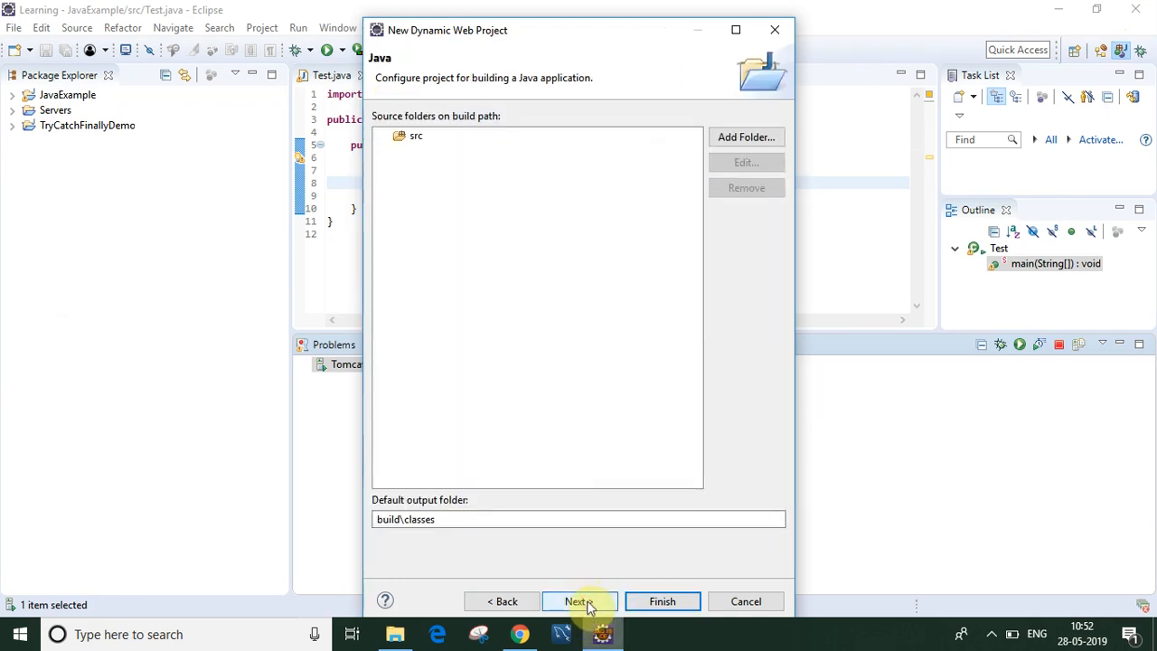
{"action": "left_click", "coordinate": [586, 604]}
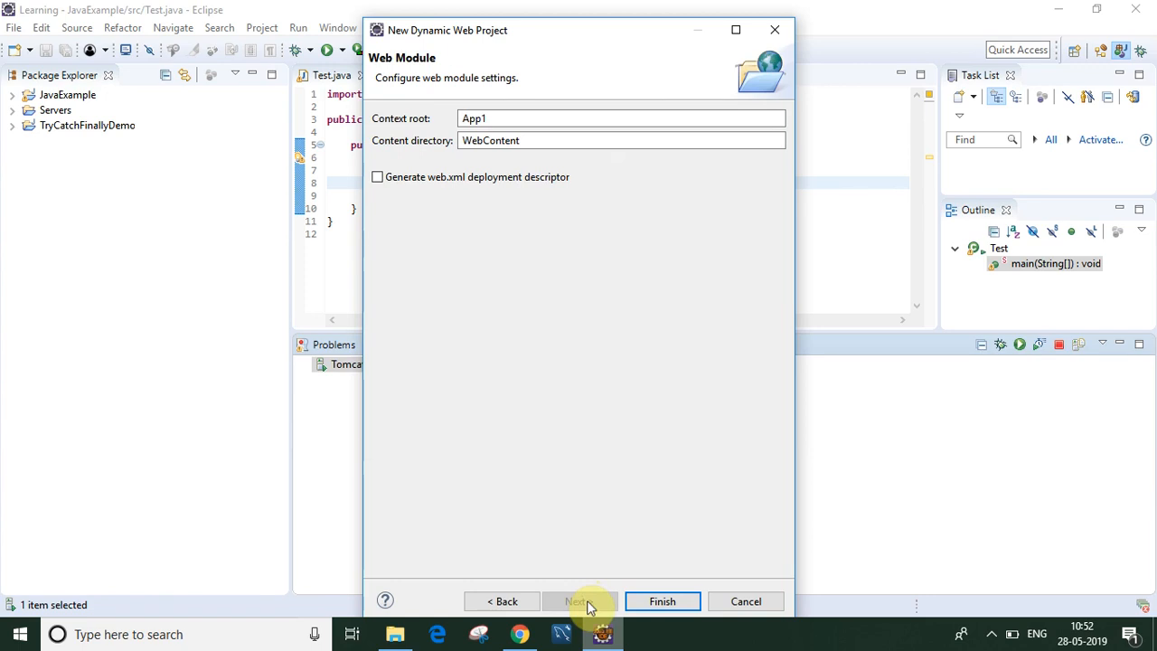
{"action": "left_click", "coordinate": [377, 178]}
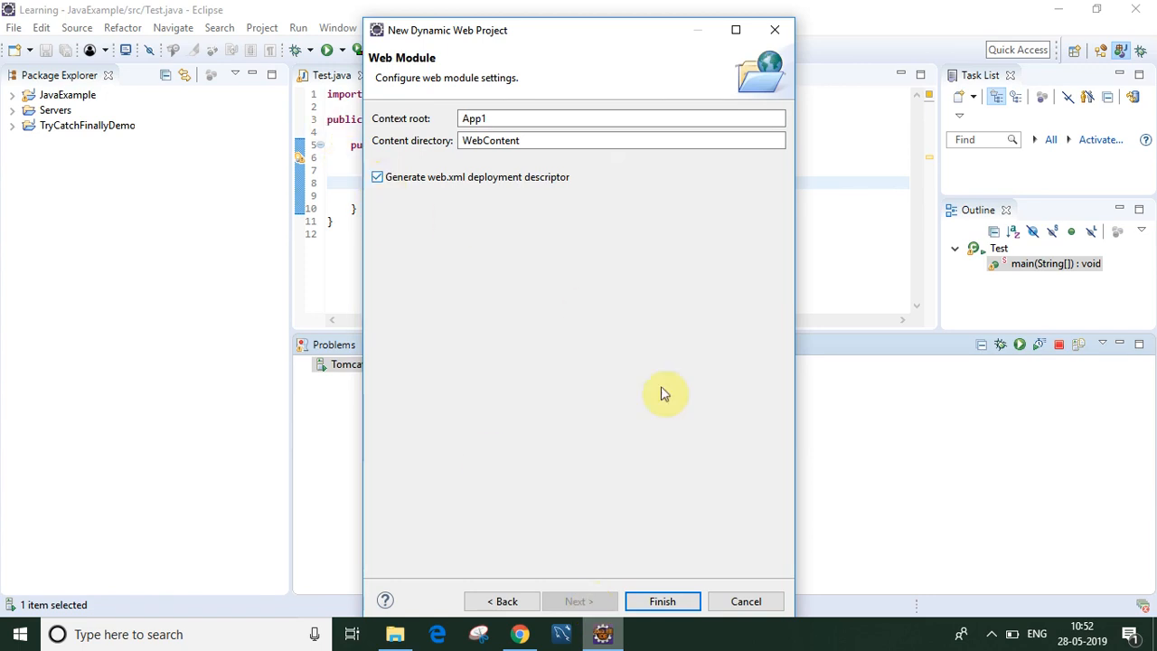
{"action": "left_click", "coordinate": [661, 600]}
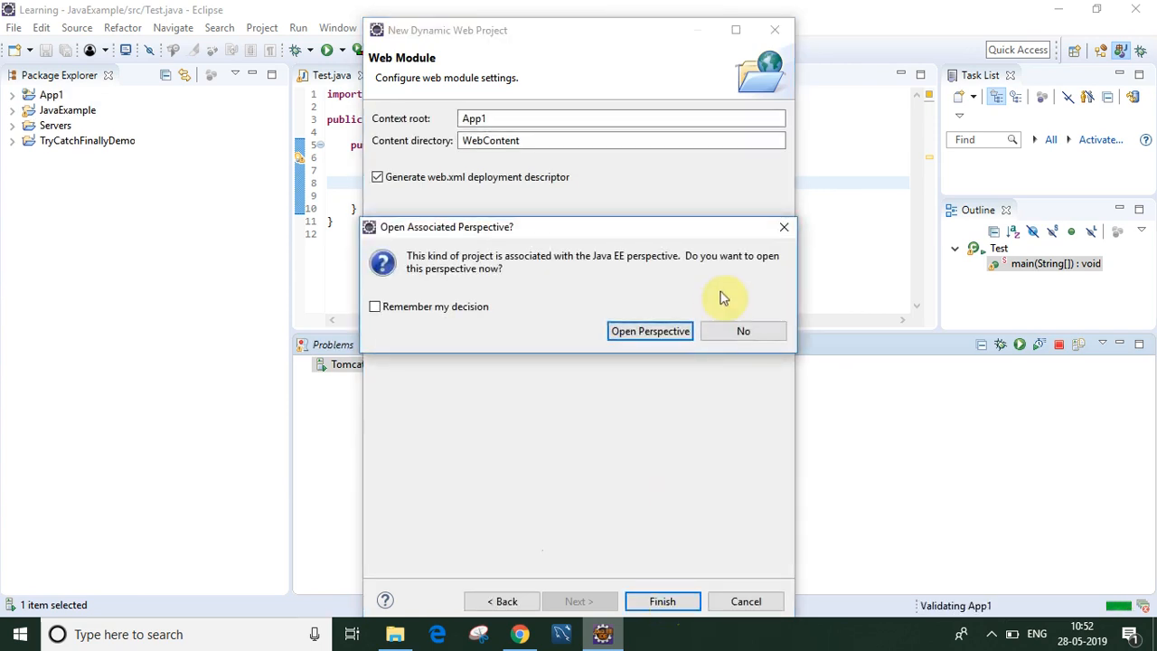
Step: Decline the Java EE perspective and open App1's WebContent/WEB-INF/web.xml
{"action": "left_click", "coordinate": [743, 332]}
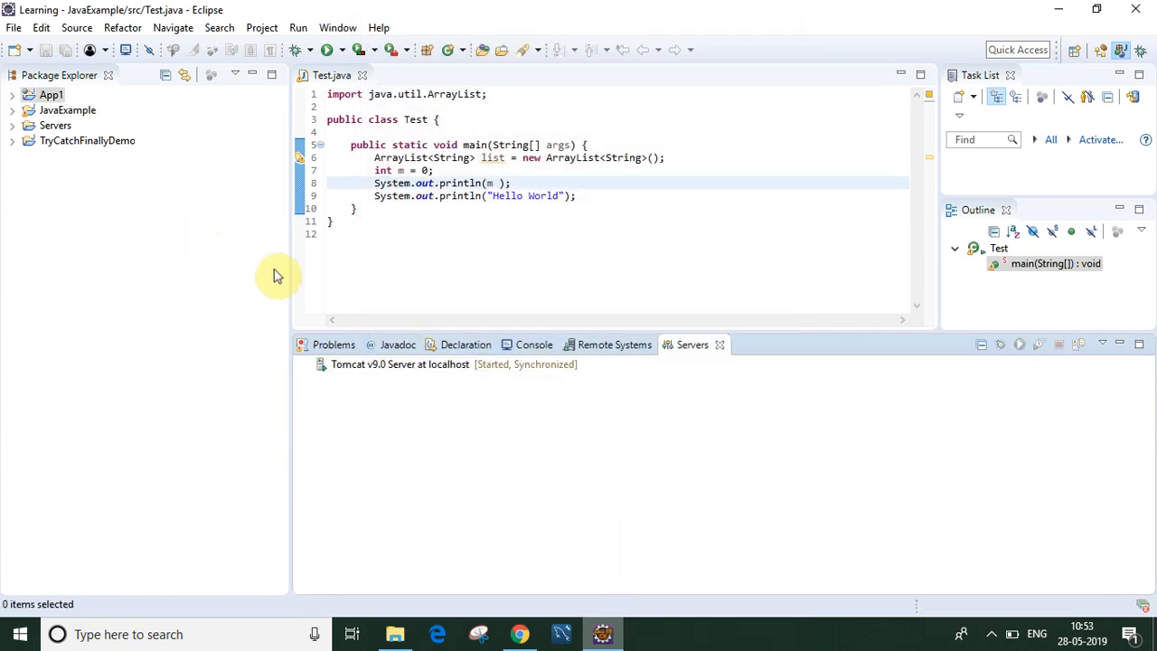
{"action": "left_click", "coordinate": [13, 96]}
{"action": "left_click", "coordinate": [29, 156]}
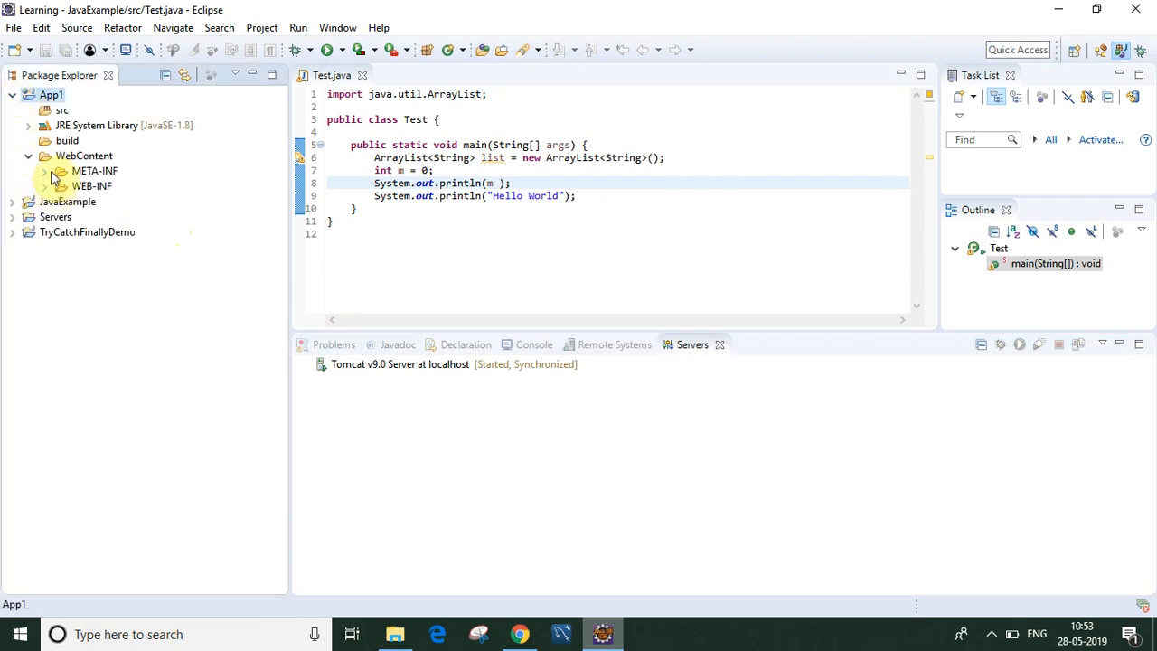
{"action": "left_click", "coordinate": [45, 187]}
{"action": "left_click", "coordinate": [92, 217]}
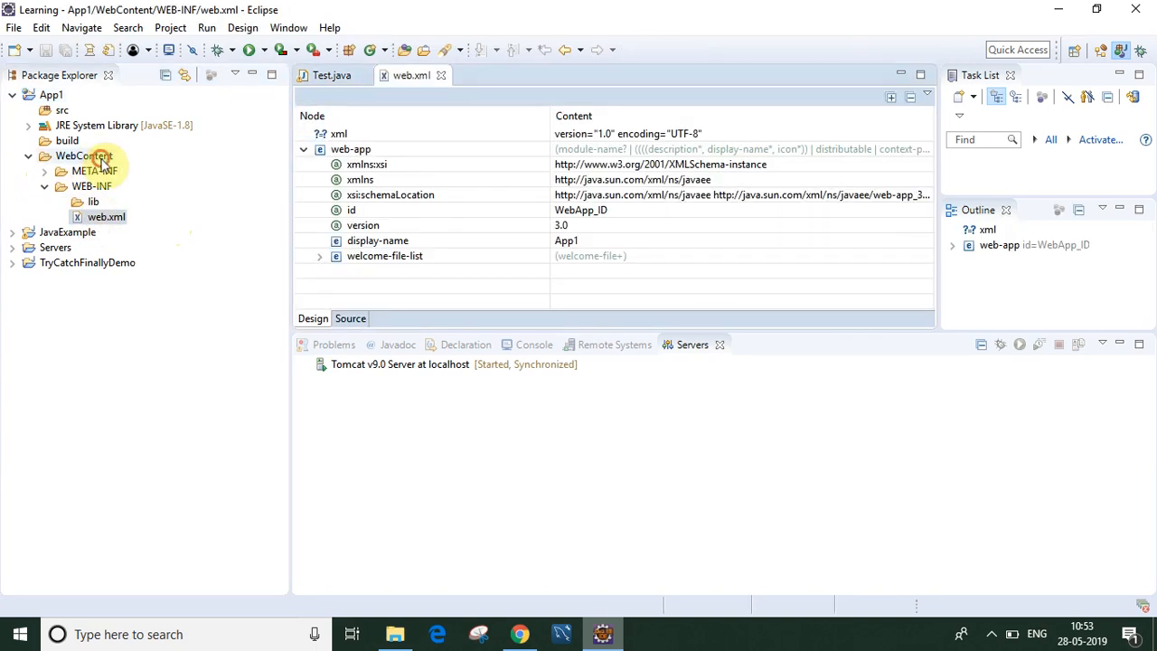
Step: Show web.xml as XML source and close the Test.java editor
{"action": "left_click", "coordinate": [104, 160]}
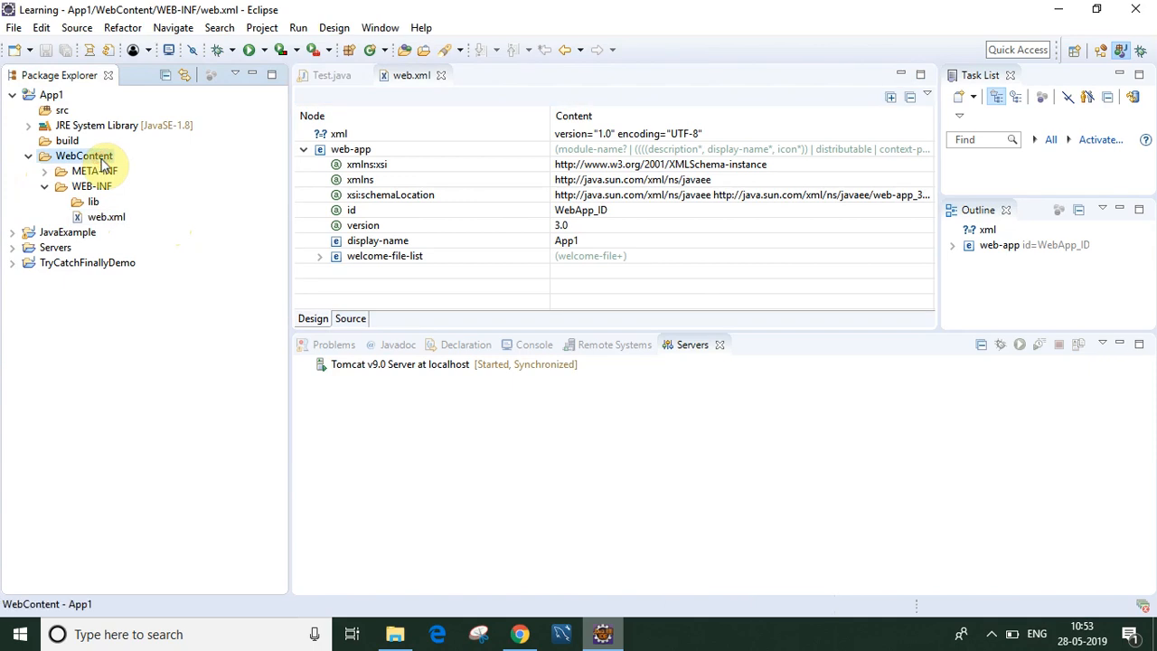
{"action": "left_click", "coordinate": [349, 319]}
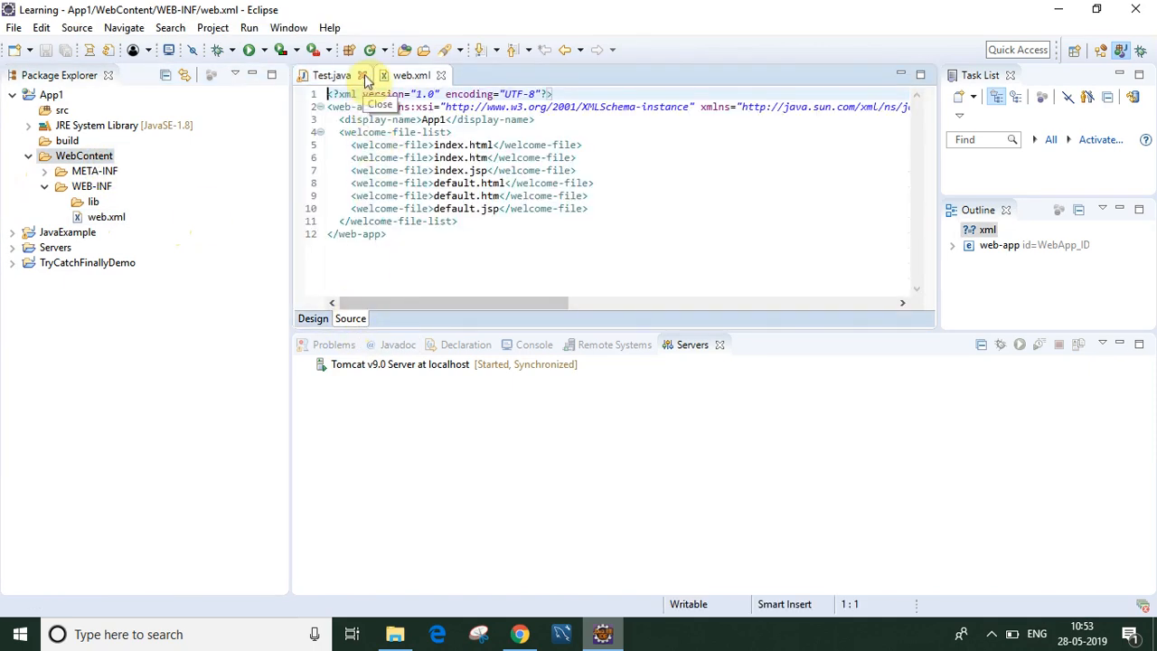
{"action": "left_click", "coordinate": [362, 76]}
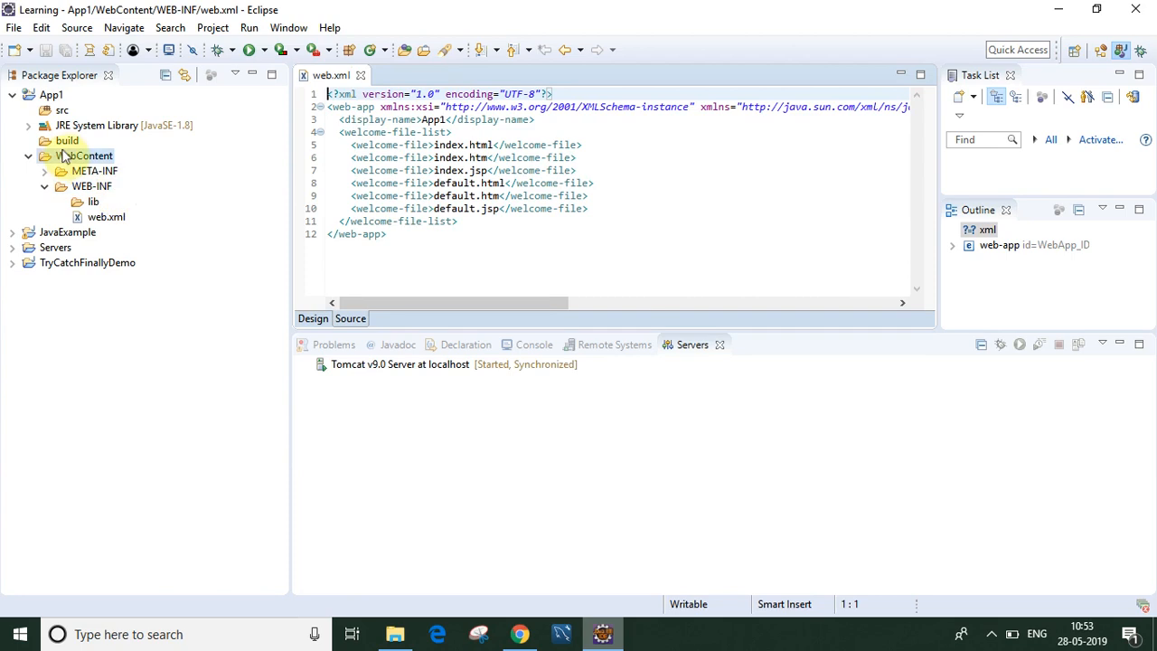
{"action": "left_click", "coordinate": [84, 156]}
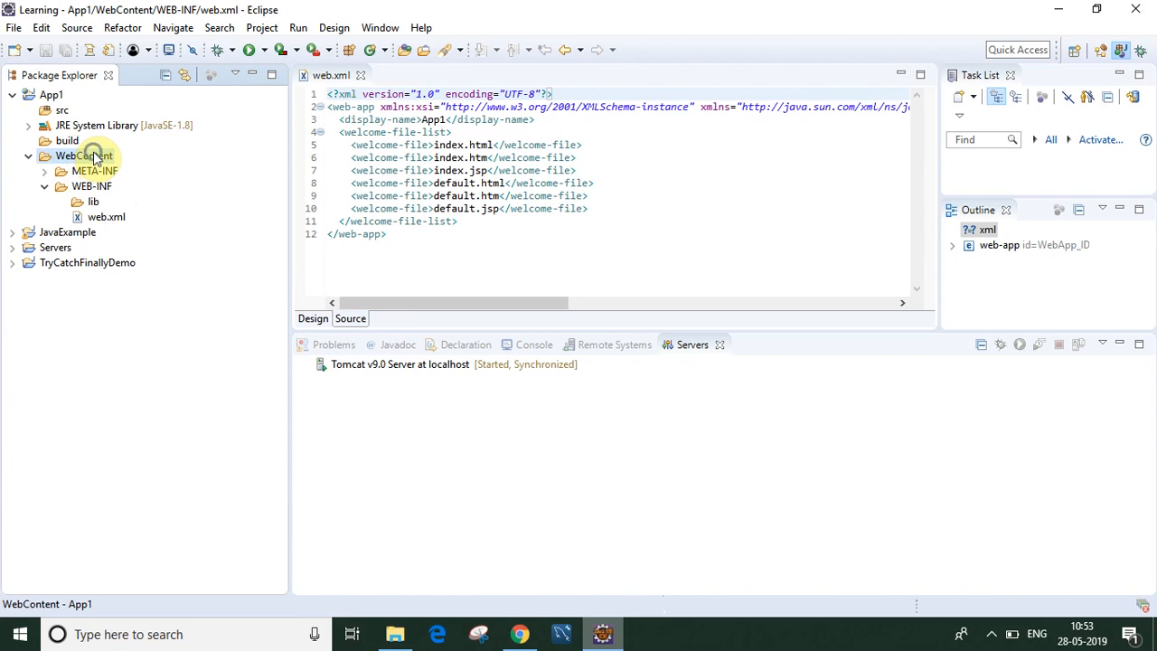
Step: Start a new JSP File in the WebContent folder via the 'js' wizard filter
{"action": "right_click", "coordinate": [96, 158]}
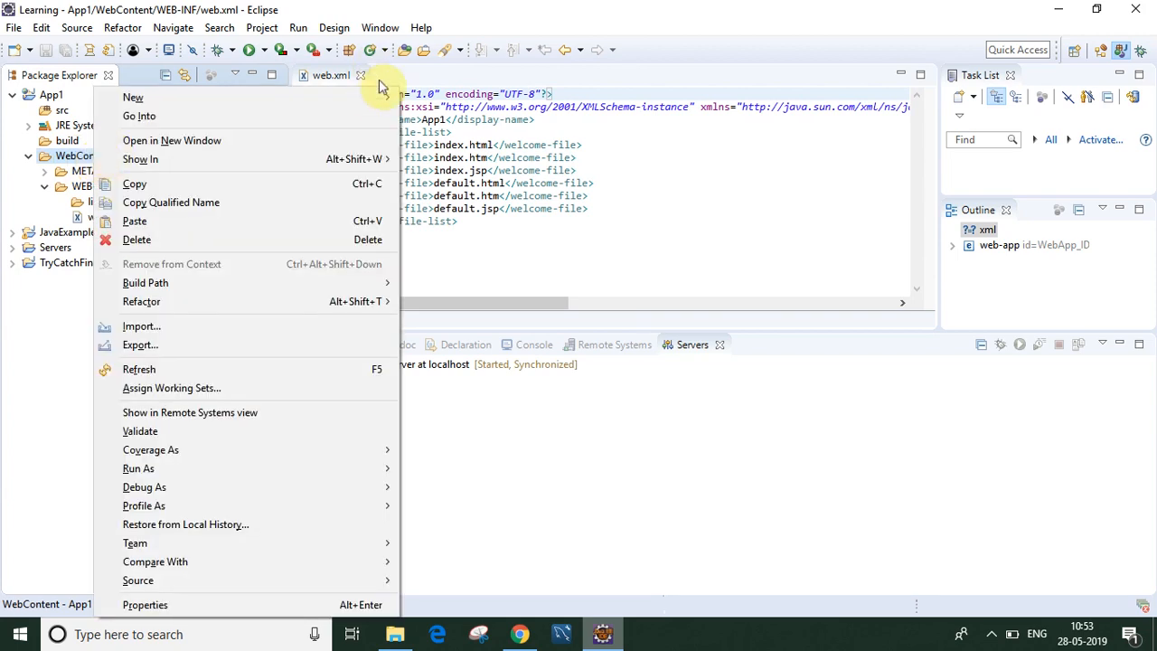
{"action": "mouse_move", "coordinate": [377, 98]}
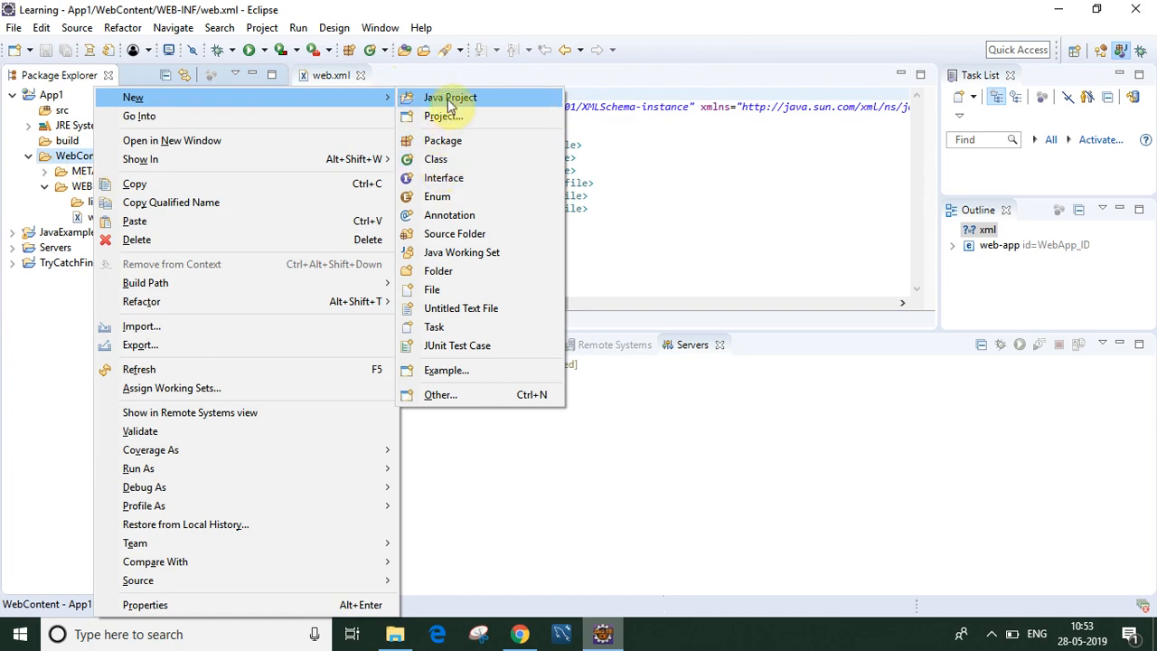
{"action": "left_click", "coordinate": [437, 397]}
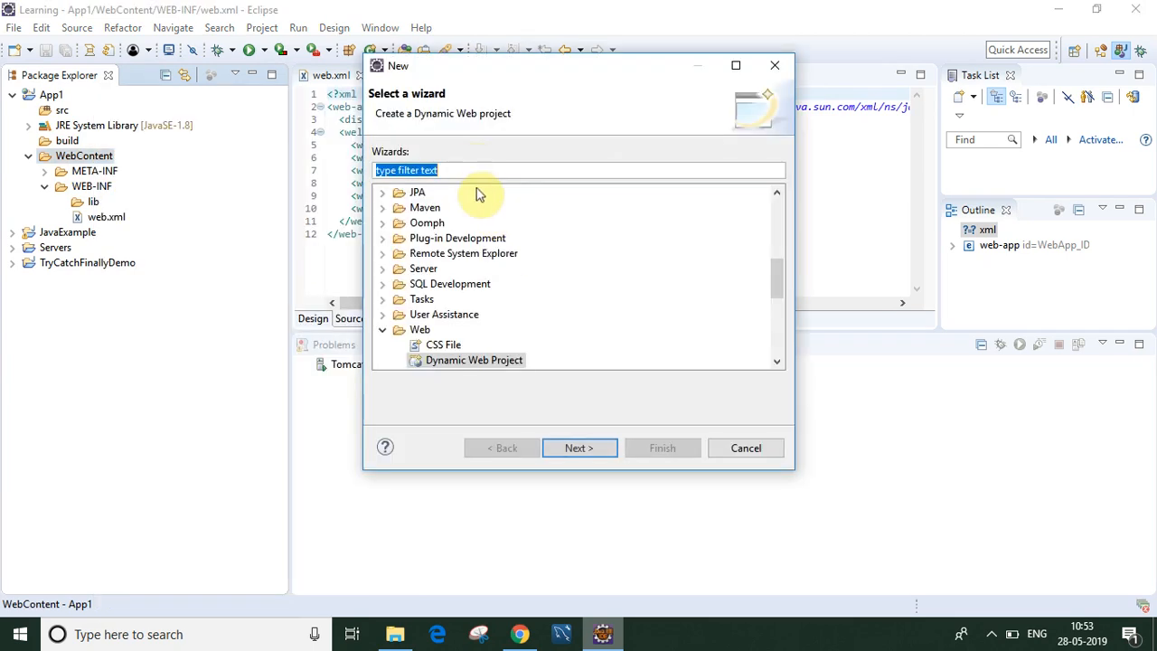
{"action": "type", "text": "js"}
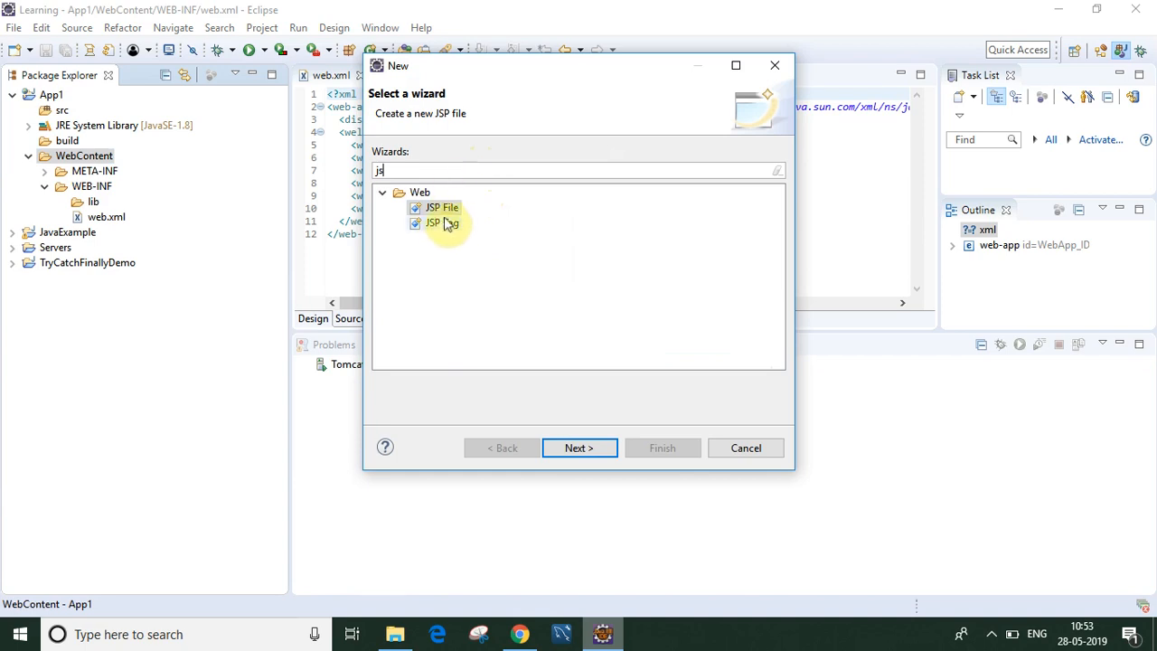
{"action": "double_click", "coordinate": [445, 209]}
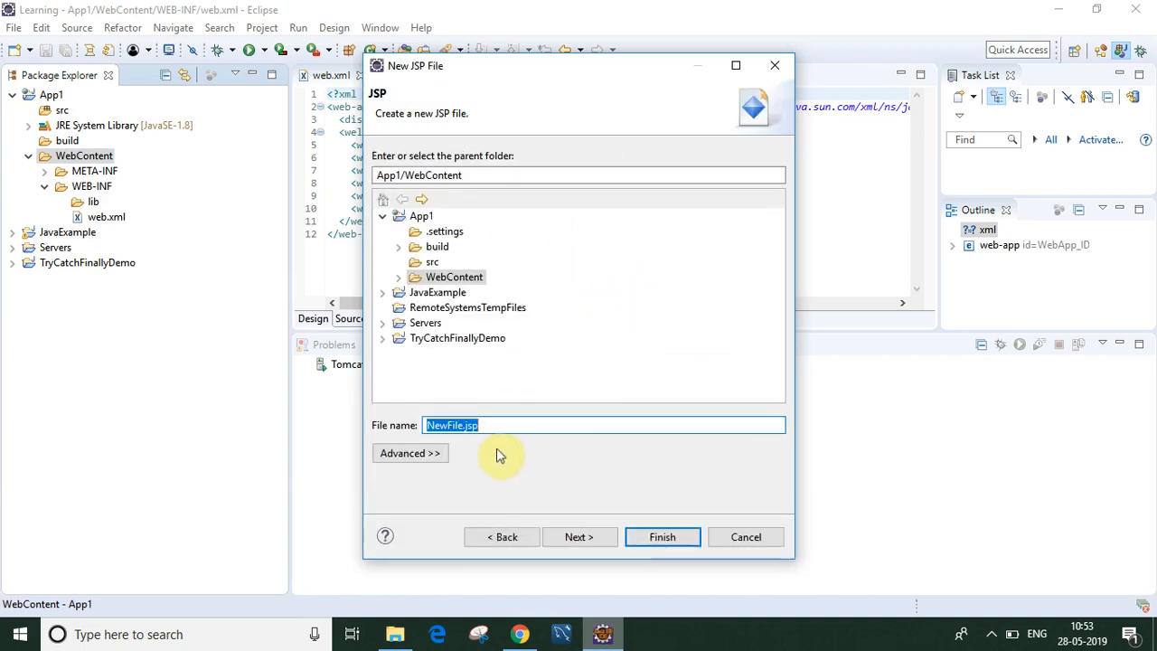
Step: Name the file index.jsp and finish it with the html JSP template
{"action": "left_click", "coordinate": [462, 425]}
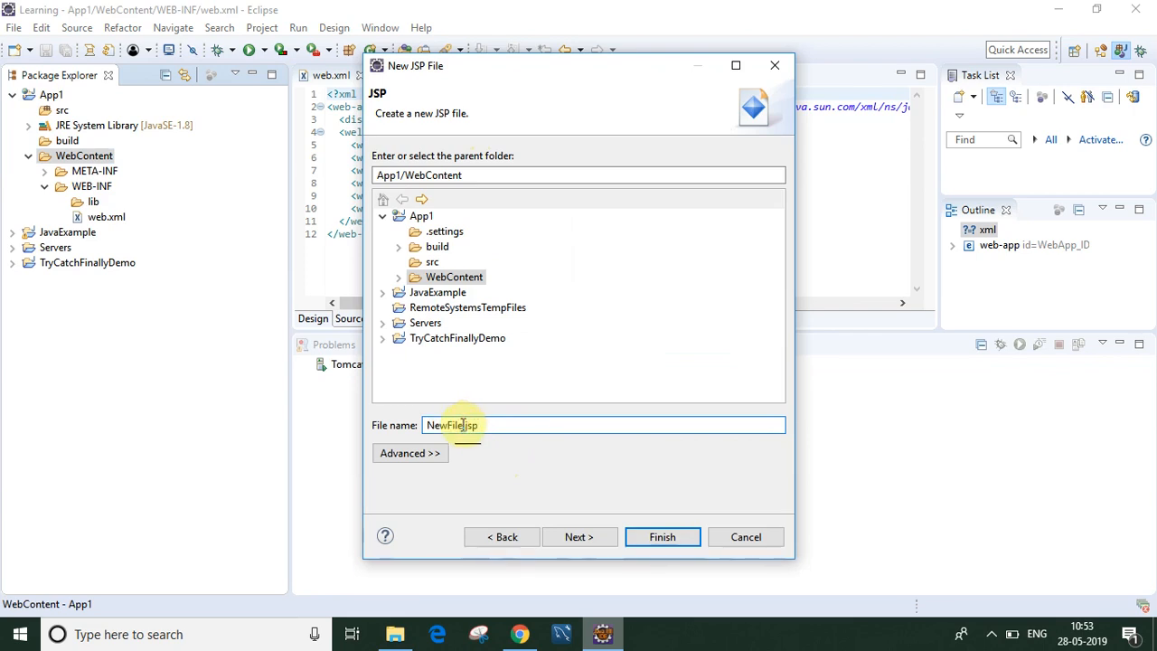
{"action": "type", "text": "index"}
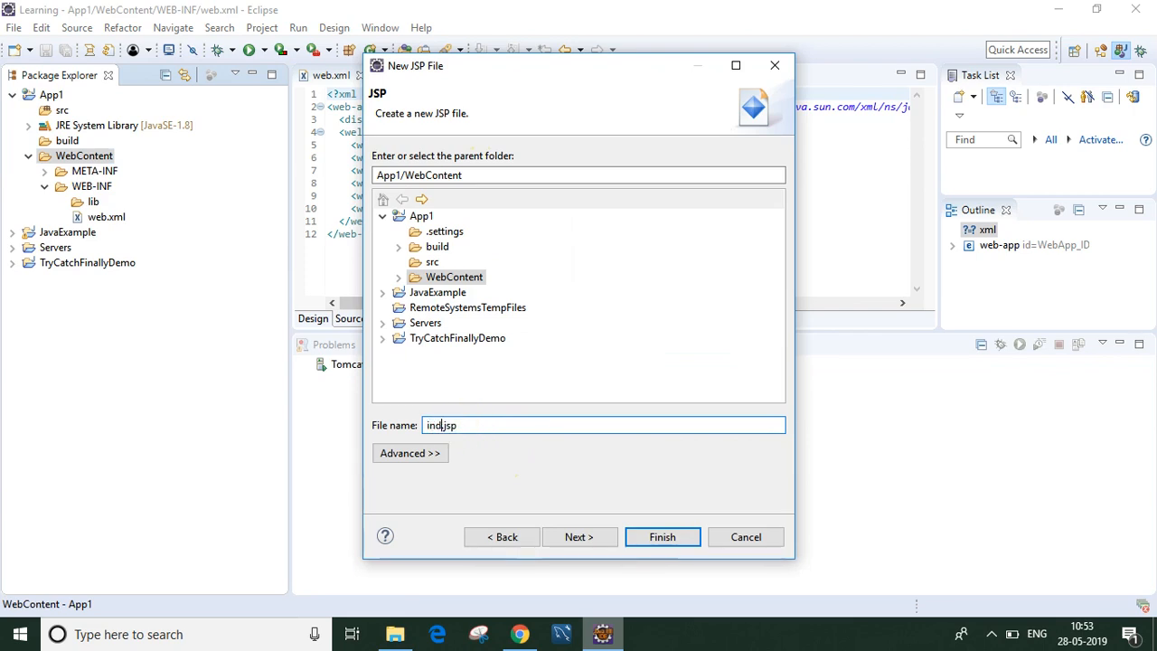
{"action": "key", "text": "BackSpace"}
{"action": "left_click", "coordinate": [583, 538]}
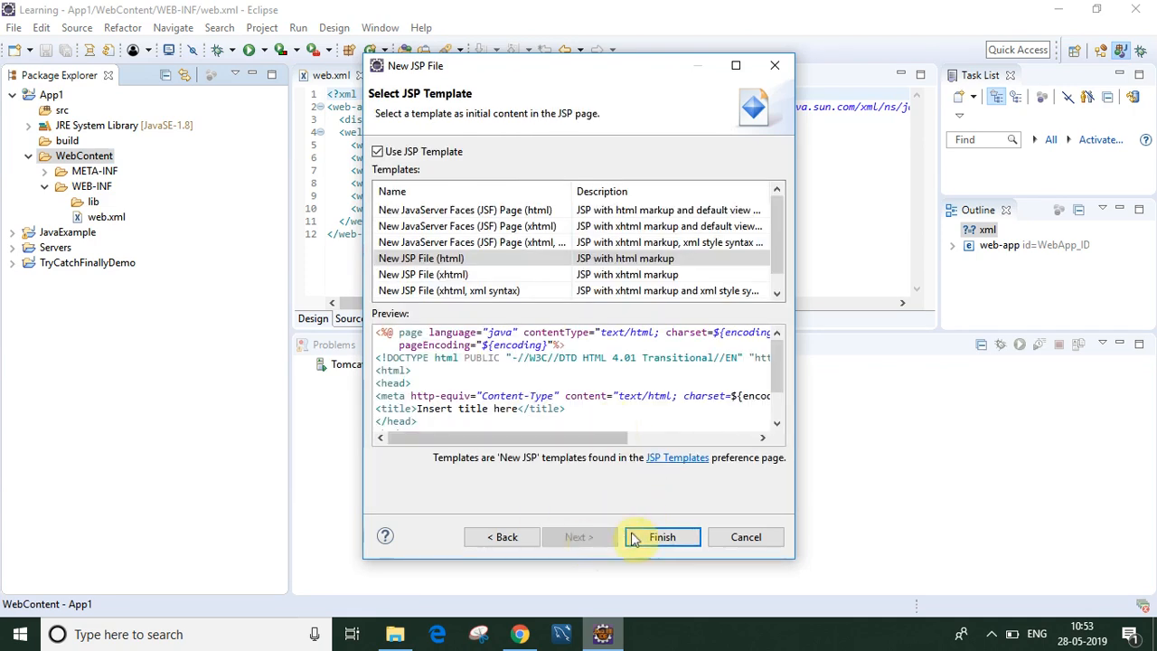
{"action": "left_click", "coordinate": [660, 538]}
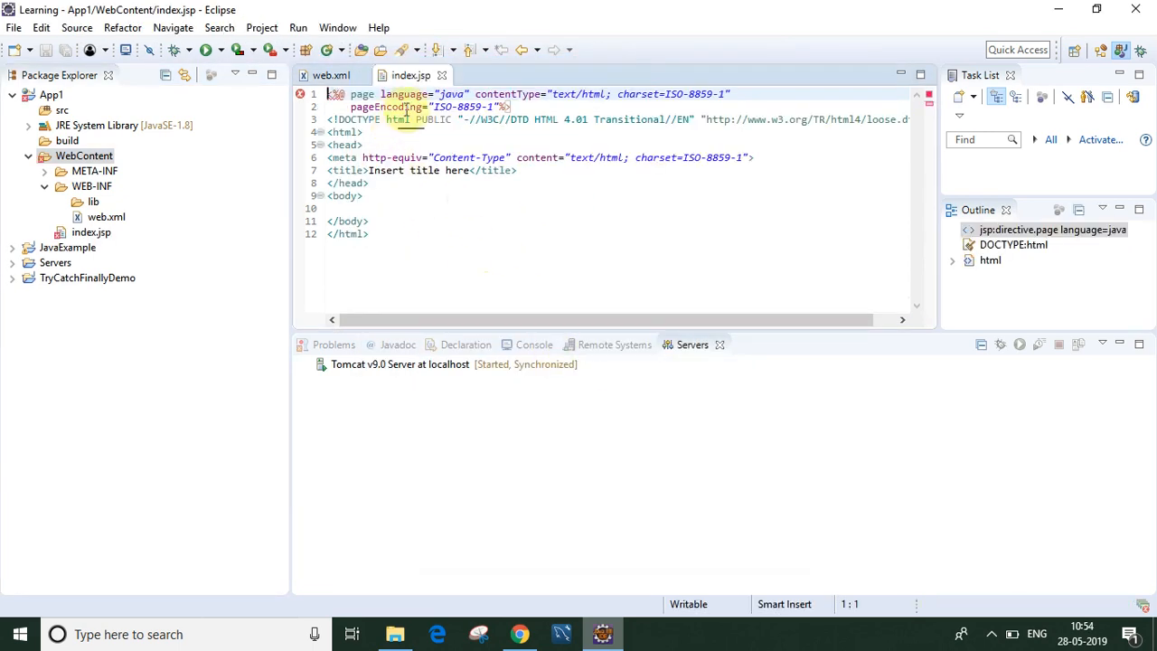
Step: Replace the 'Insert title here' page title with Hello World
{"action": "mouse_move", "coordinate": [334, 94]}
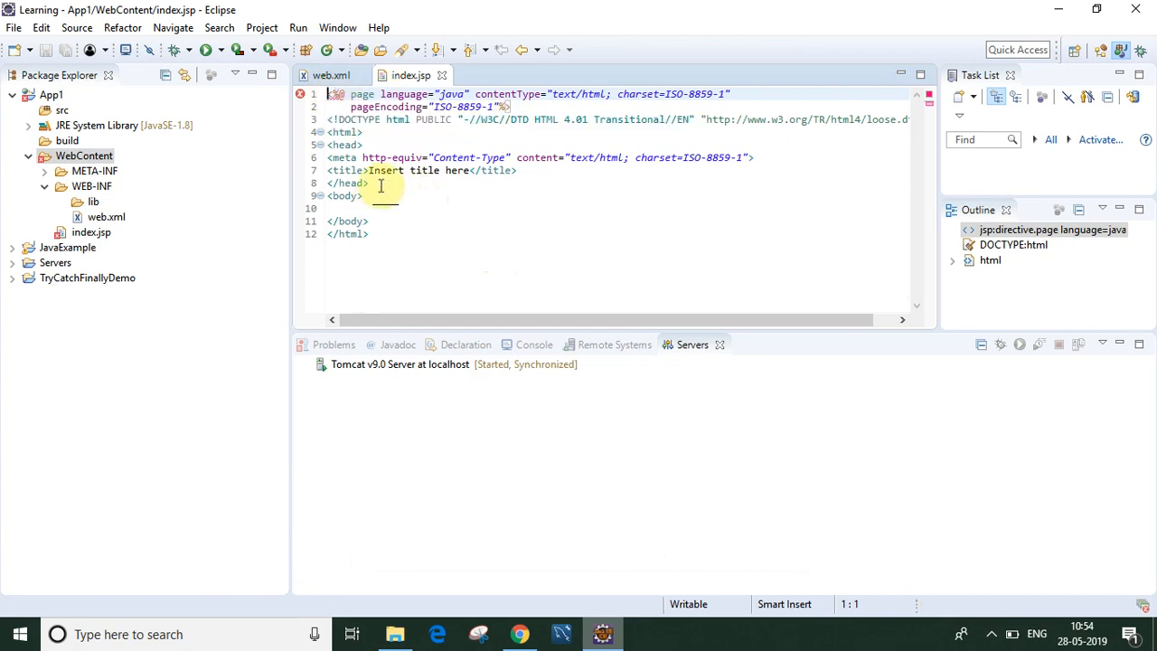
{"action": "left_click_drag", "start_coordinate": [368, 171], "coordinate": [469, 171]}
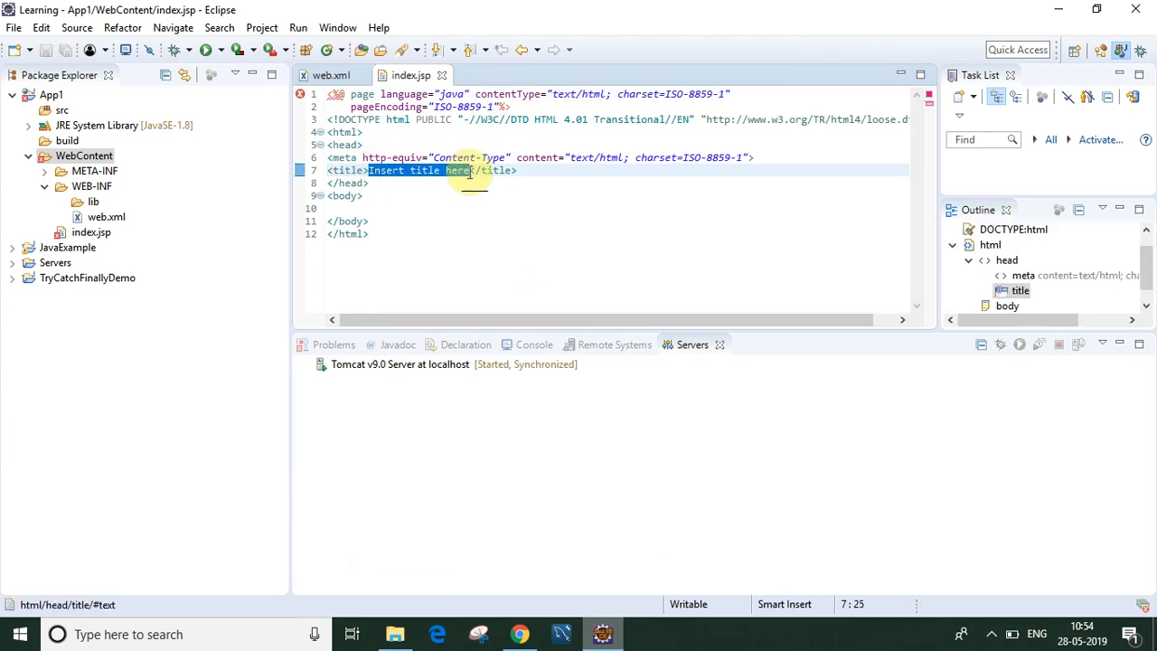
{"action": "type", "text": "Hello World"}
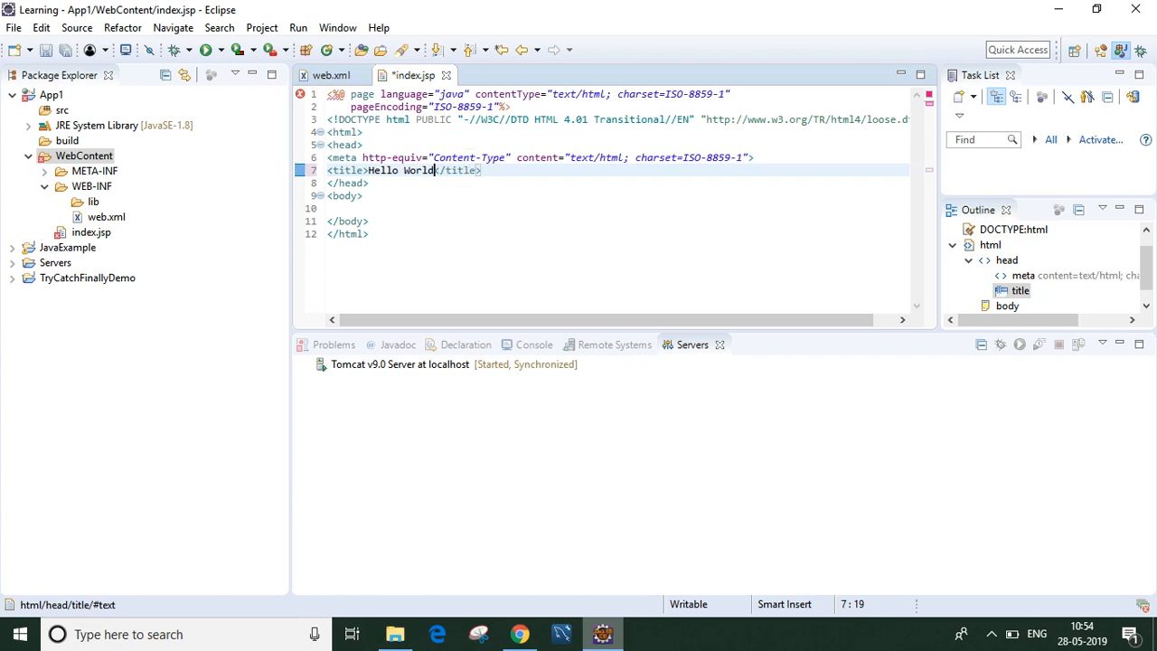
Step: Add Hello World inside the body and save index.jsp
{"action": "left_click", "coordinate": [344, 208]}
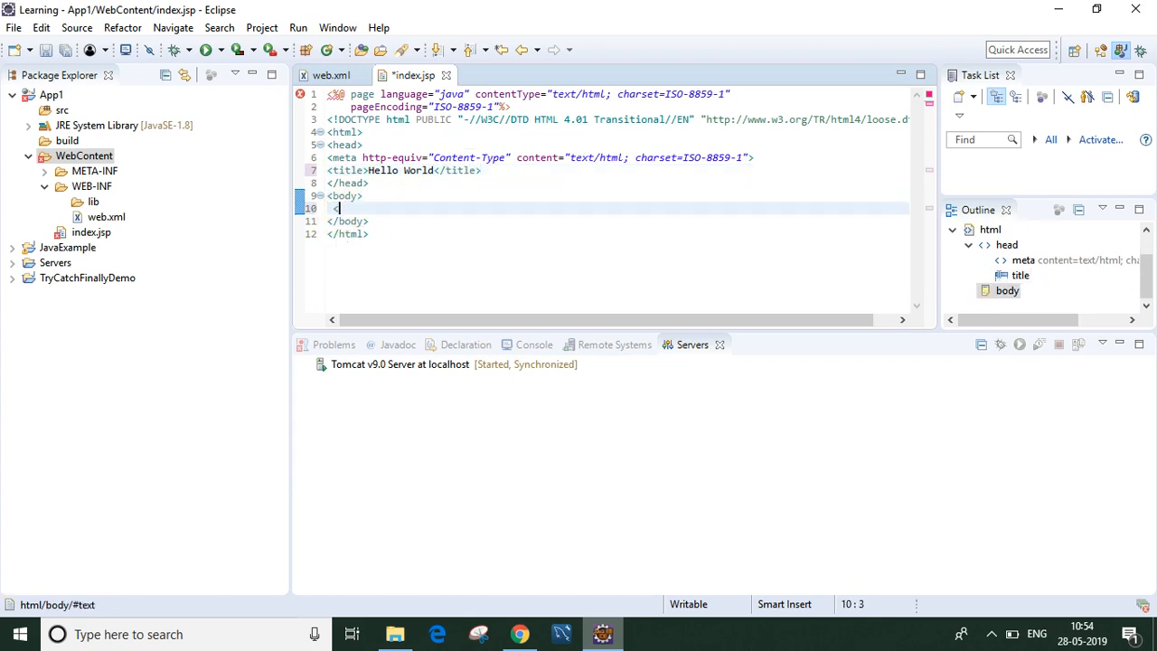
{"action": "type", "text": "<"}
{"action": "key", "text": "BackSpace"}
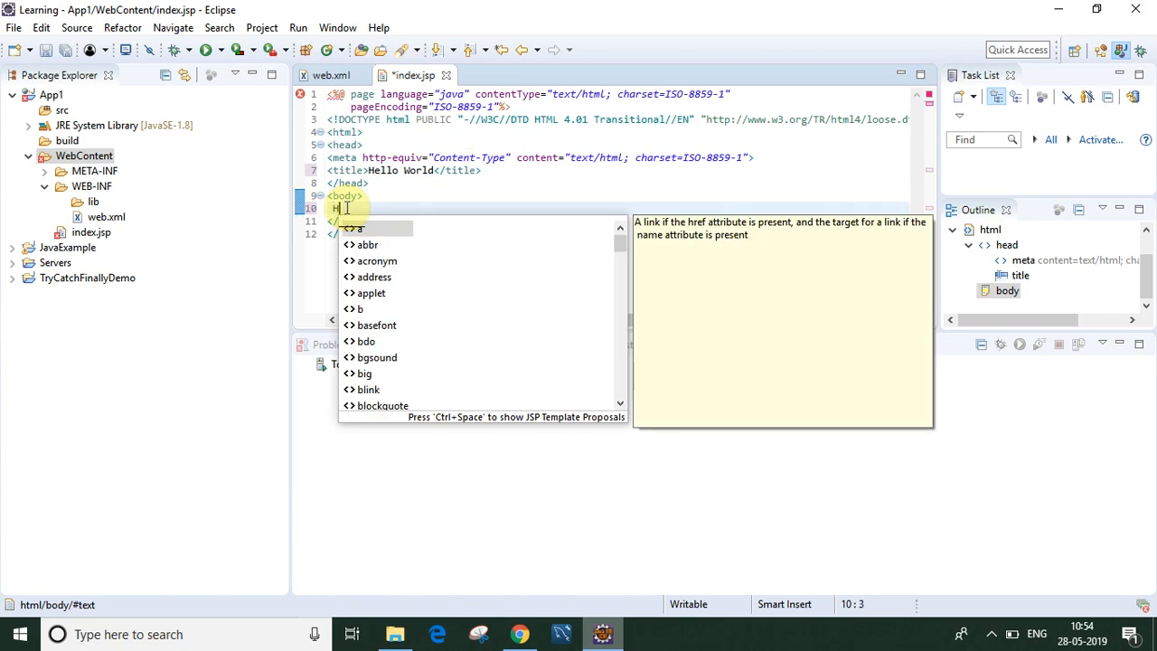
{"action": "type", "text": "Hello World"}
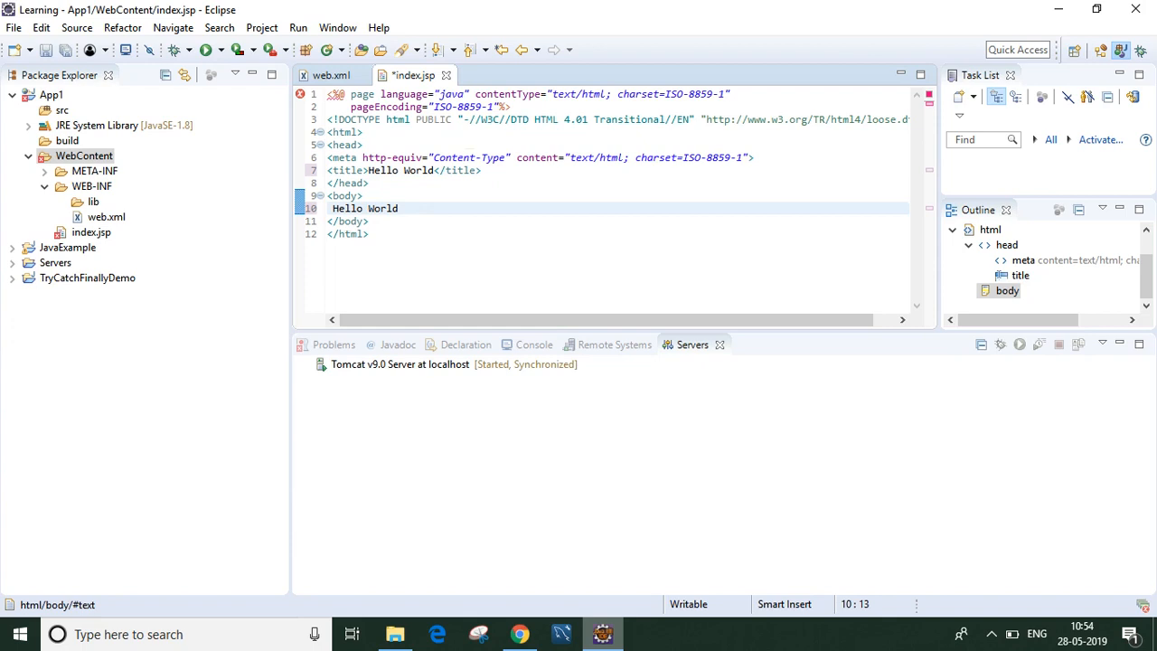
{"action": "key", "text": "ctrl+s"}
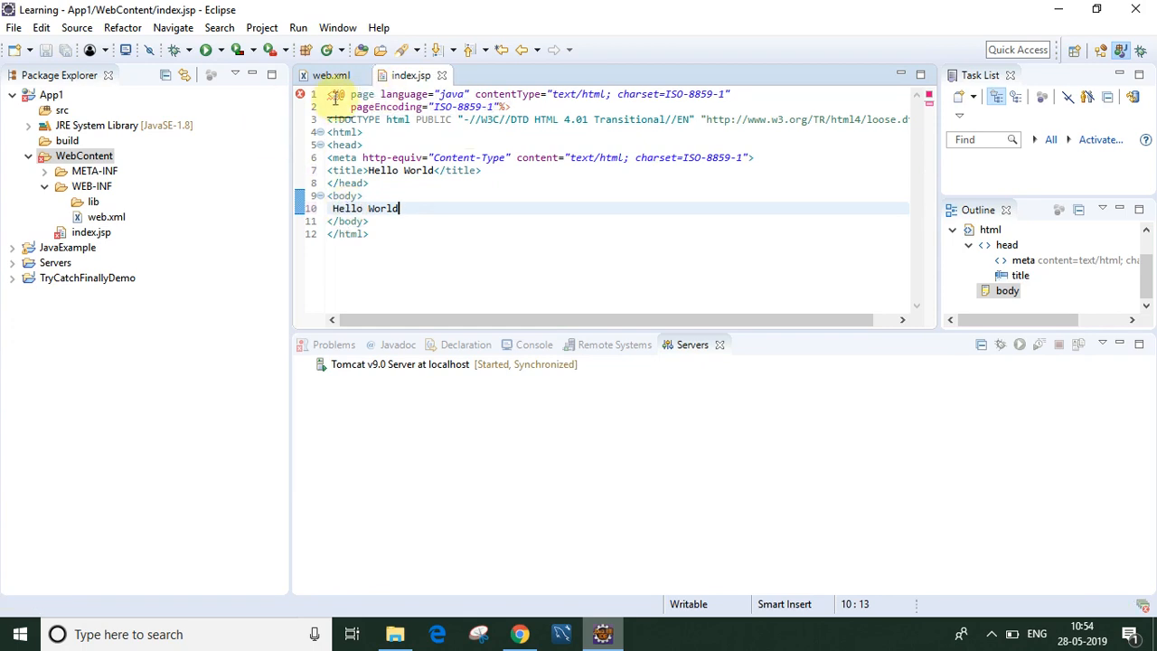
{"action": "mouse_move", "coordinate": [336, 94]}
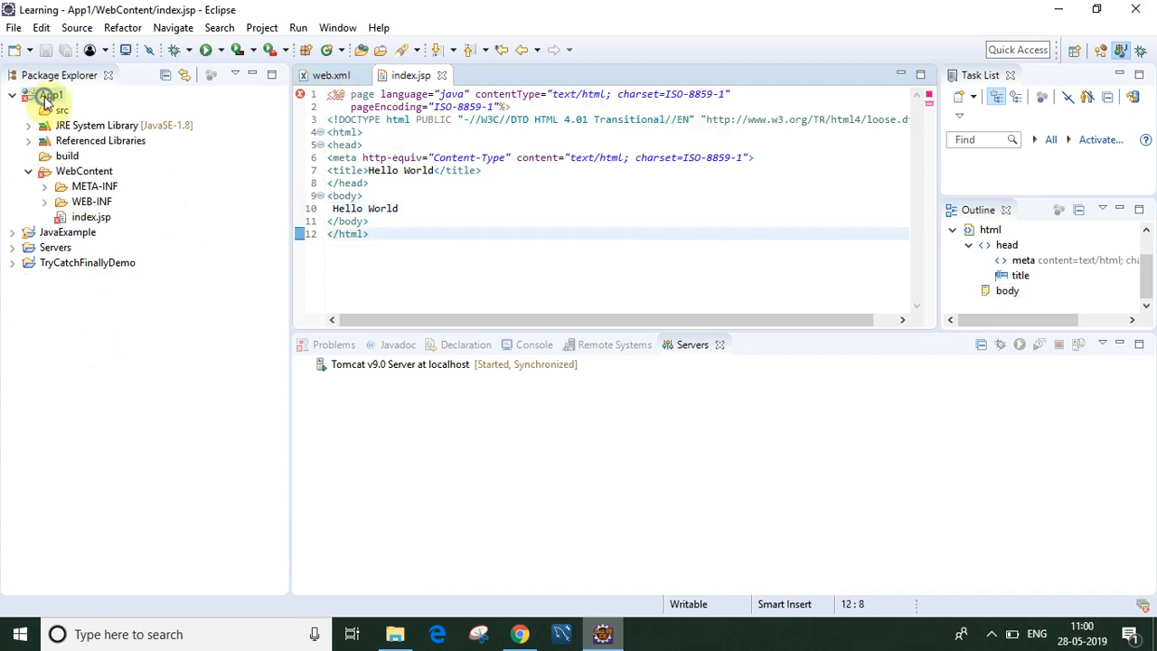
{"action": "left_click", "coordinate": [47, 97]}
Step: In App1's Project Facets, tick Apache Tomcat v9.0 as the target runtime and apply
{"action": "right_click", "coordinate": [45, 102]}
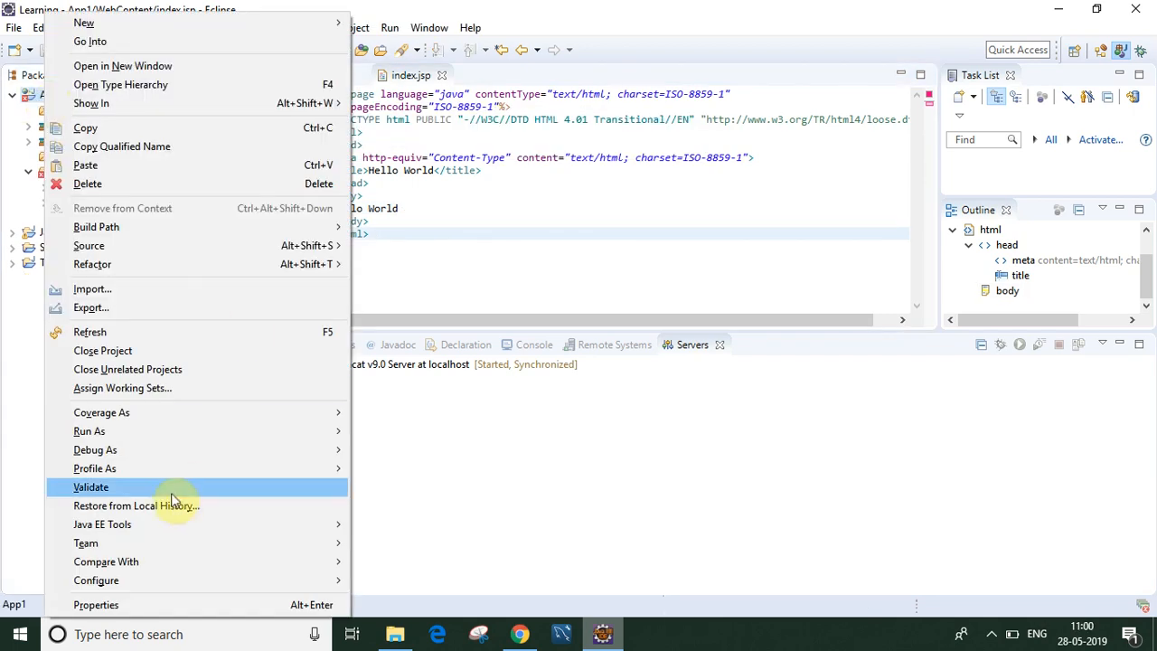
{"action": "left_click", "coordinate": [96, 605]}
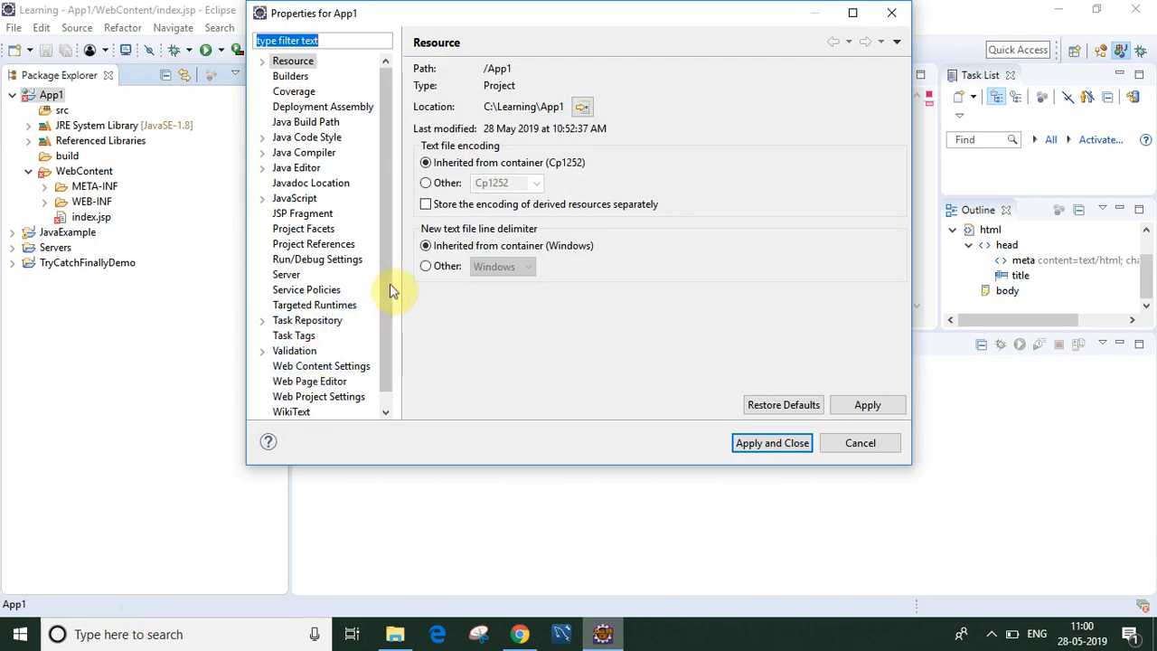
{"action": "left_click", "coordinate": [304, 228]}
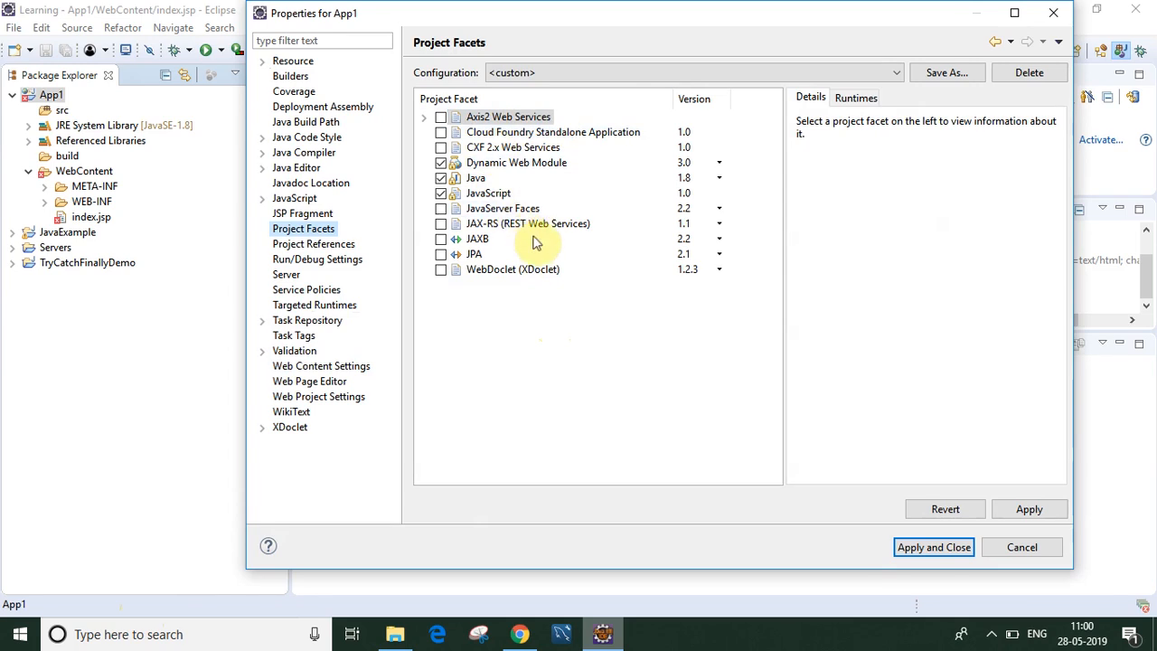
{"action": "left_click", "coordinate": [522, 164]}
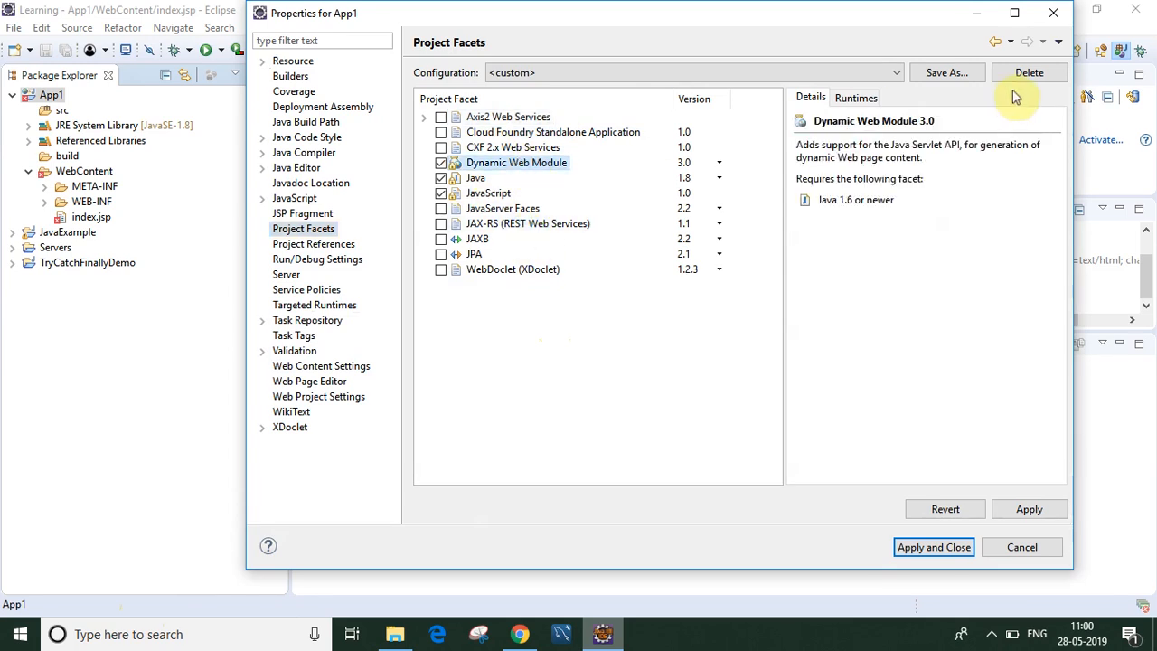
{"action": "left_click", "coordinate": [853, 98]}
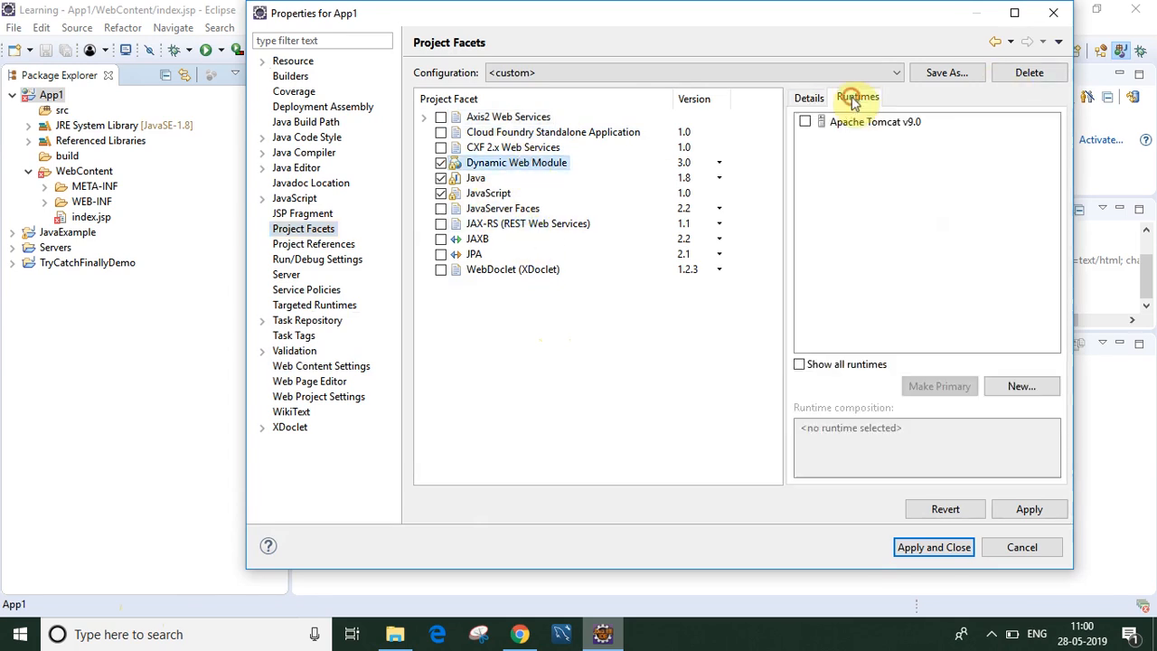
{"action": "left_click", "coordinate": [804, 122]}
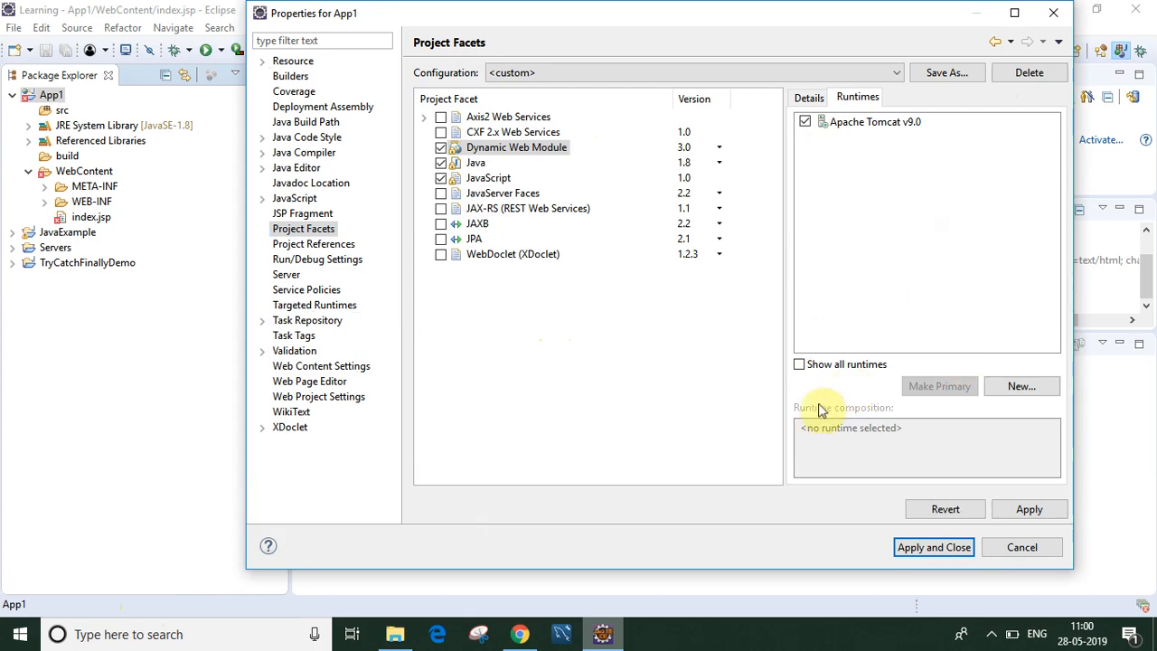
{"action": "left_click", "coordinate": [1005, 513]}
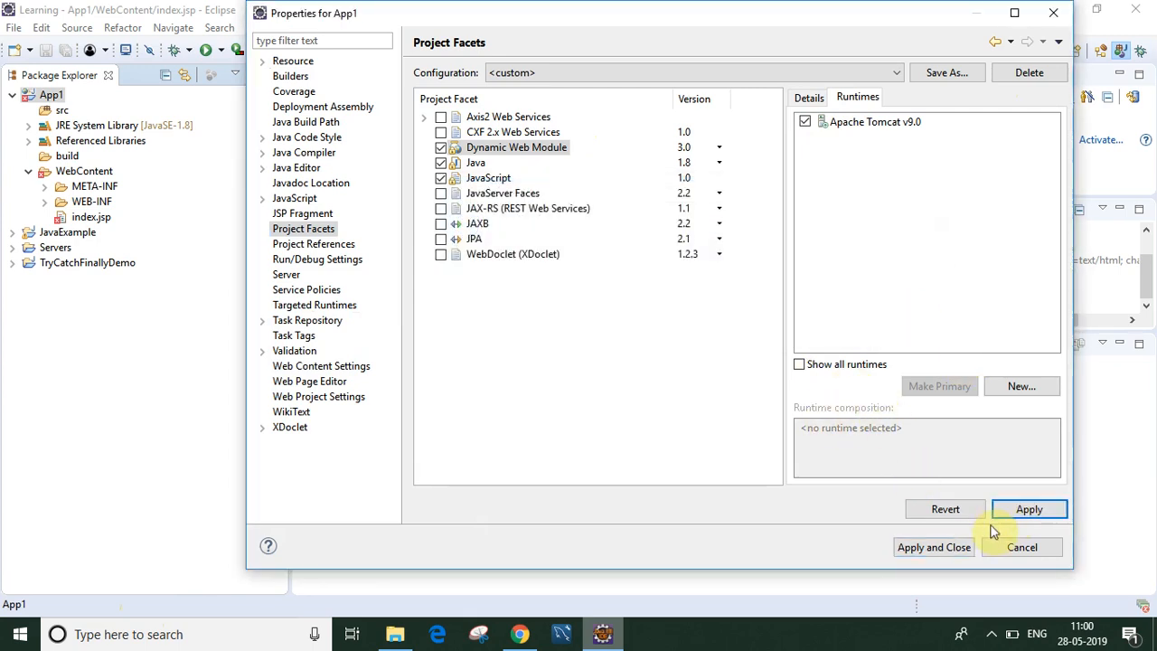
{"action": "left_click", "coordinate": [930, 546]}
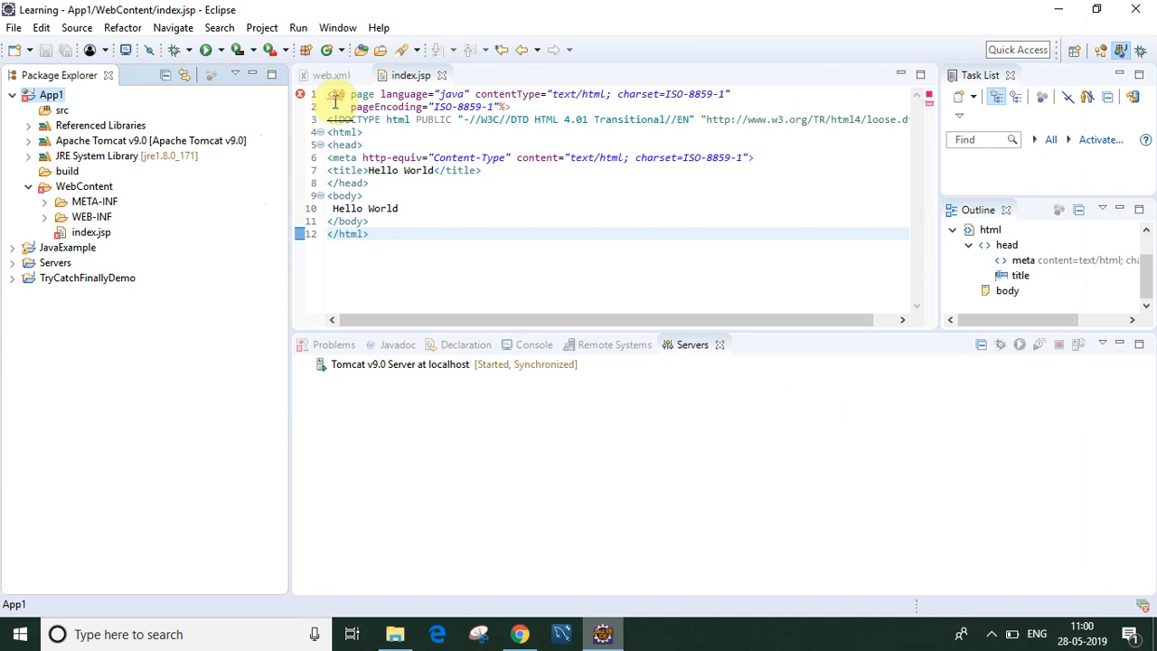
Step: Close index.jsp and refresh the App1 project
{"action": "left_click", "coordinate": [444, 77]}
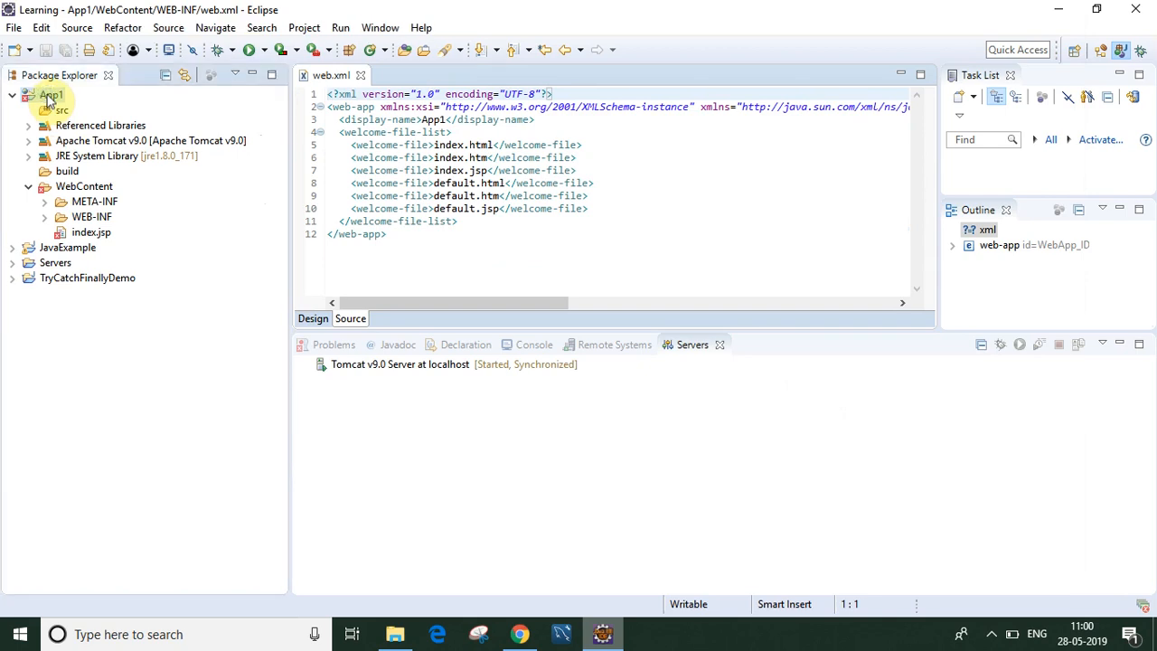
{"action": "right_click", "coordinate": [50, 98]}
{"action": "left_click", "coordinate": [93, 332]}
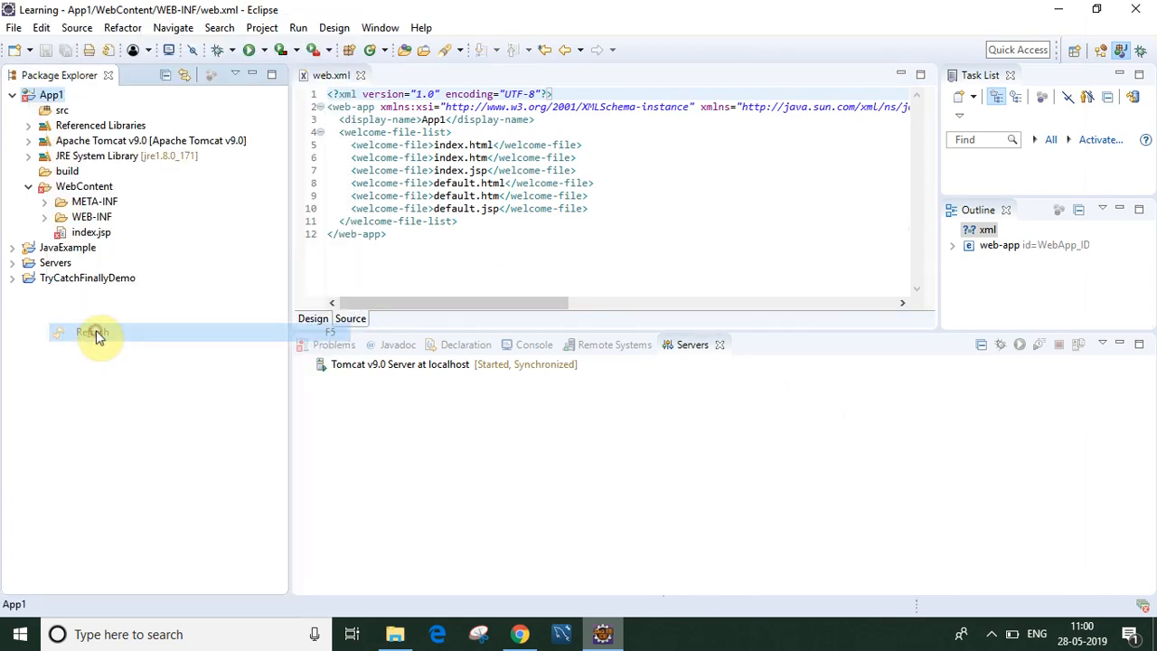
Step: Check the jars in App1's Apache Tomcat v9.0 library, then collapse the project tree
{"action": "left_click", "coordinate": [28, 141]}
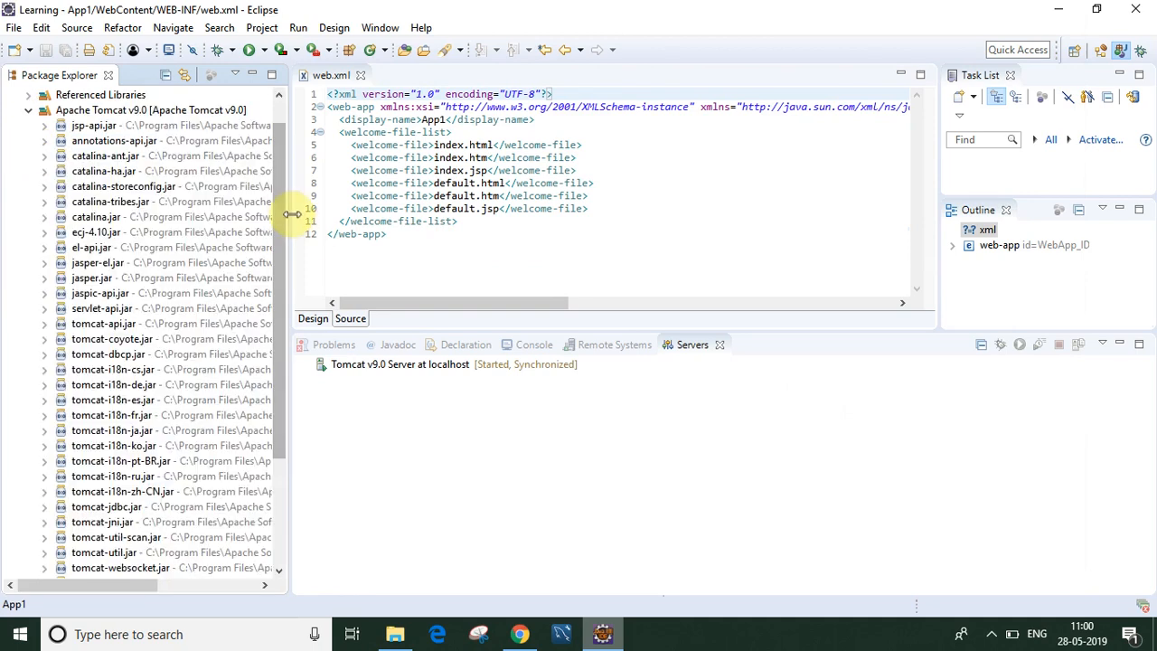
{"action": "left_click_drag", "start_coordinate": [284, 233], "coordinate": [289, 145]}
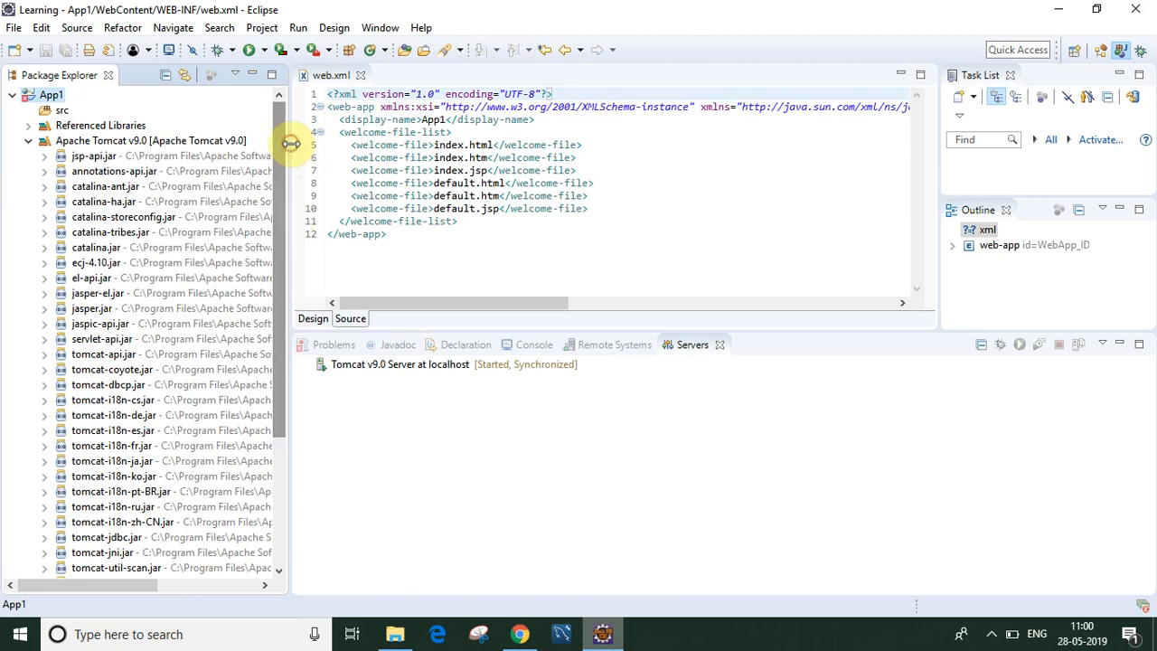
{"action": "left_click", "coordinate": [30, 143]}
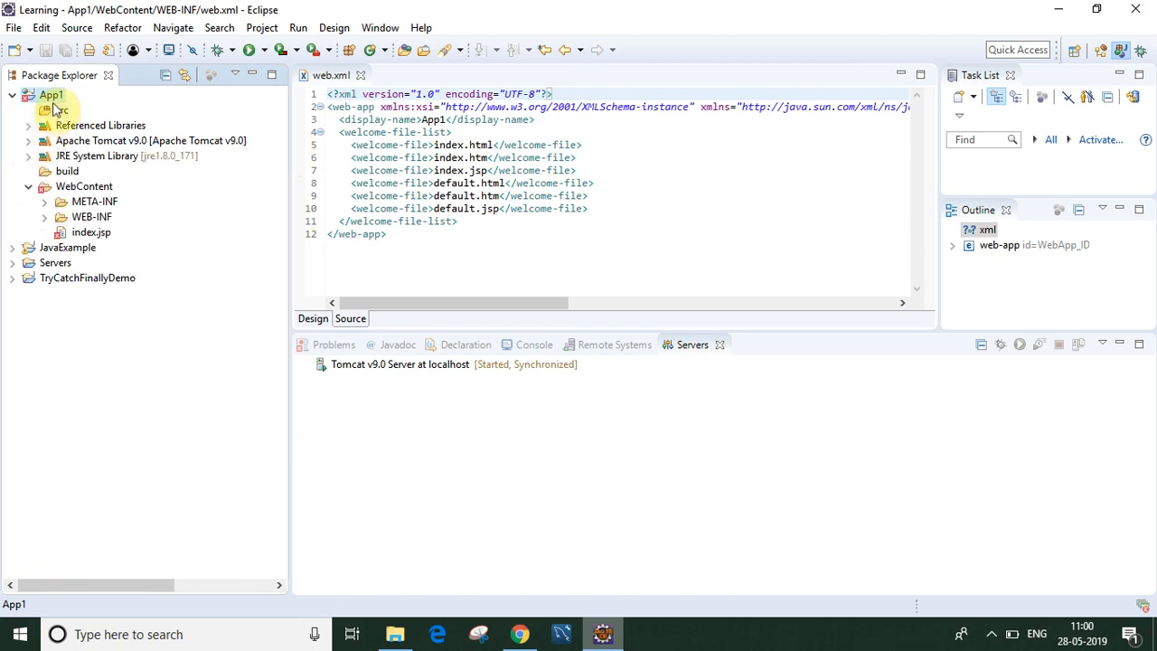
{"action": "left_click", "coordinate": [11, 96]}
{"action": "left_click", "coordinate": [48, 97]}
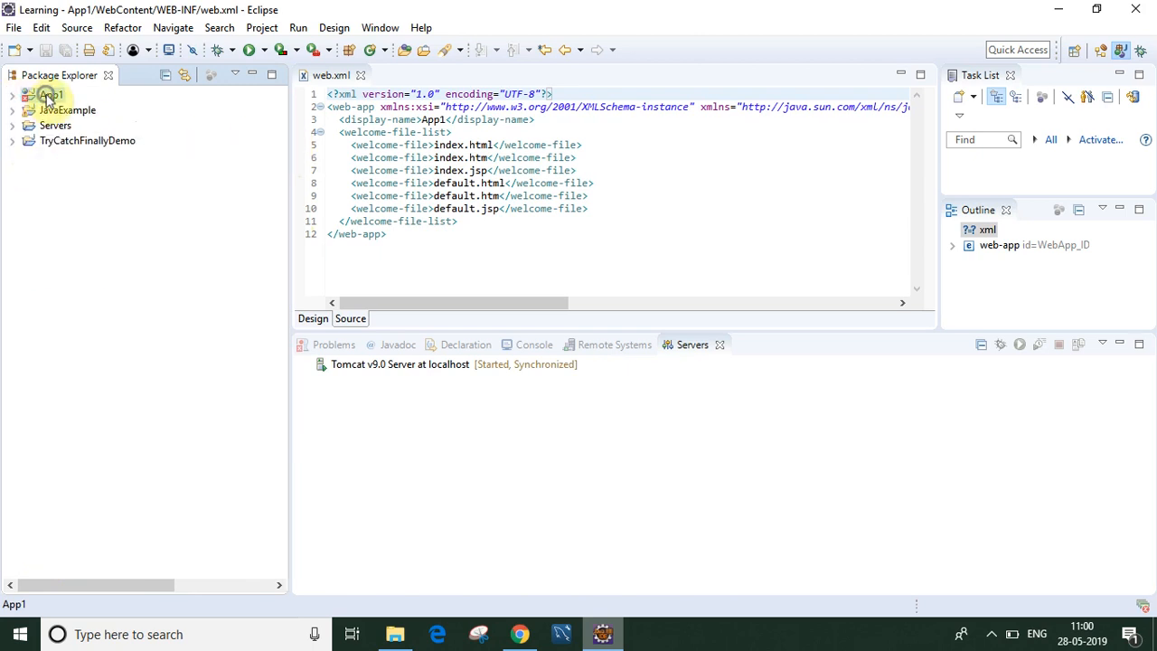
{"action": "double_click", "coordinate": [47, 96]}
Step: Clean and rebuild all projects, then select the Tomcat v9.0 server
{"action": "left_click", "coordinate": [261, 27]}
{"action": "left_click", "coordinate": [280, 145]}
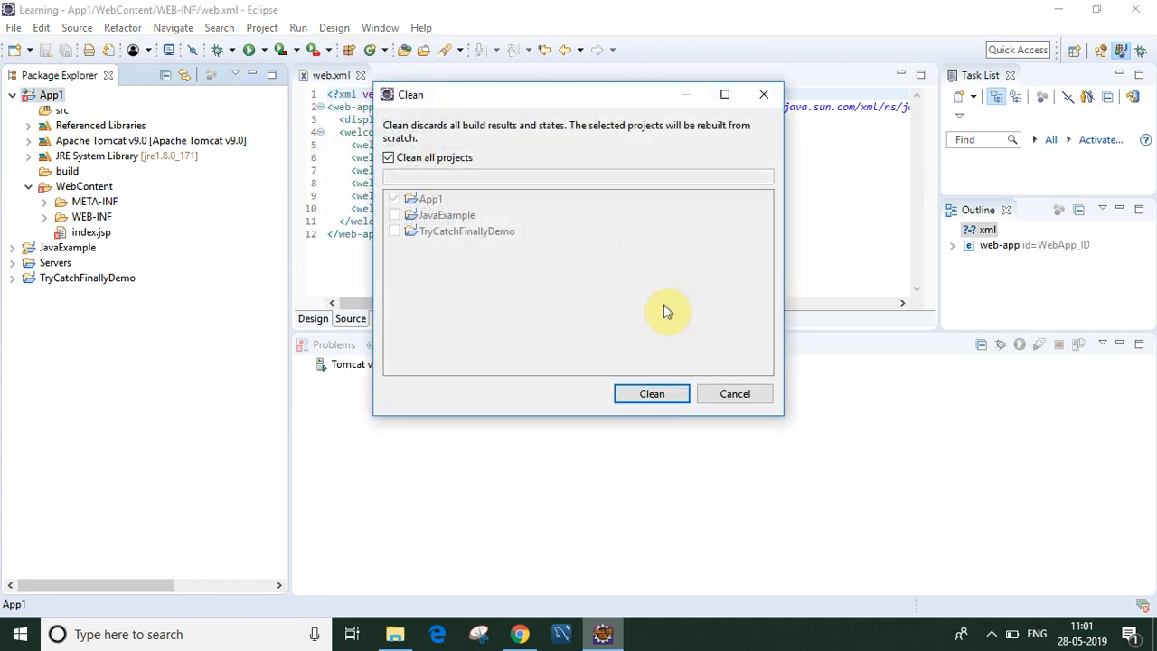
{"action": "left_click", "coordinate": [652, 396]}
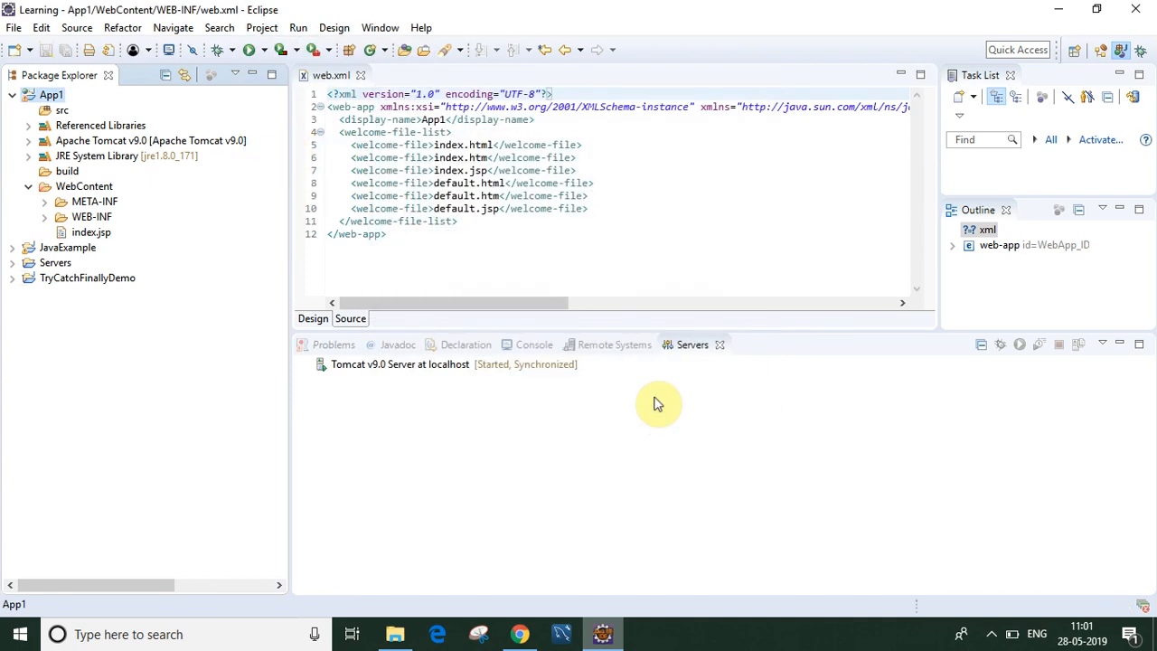
{"action": "left_click", "coordinate": [449, 365]}
Step: Add App1 to the Tomcat v9.0 server's configured projects
{"action": "right_click", "coordinate": [449, 365]}
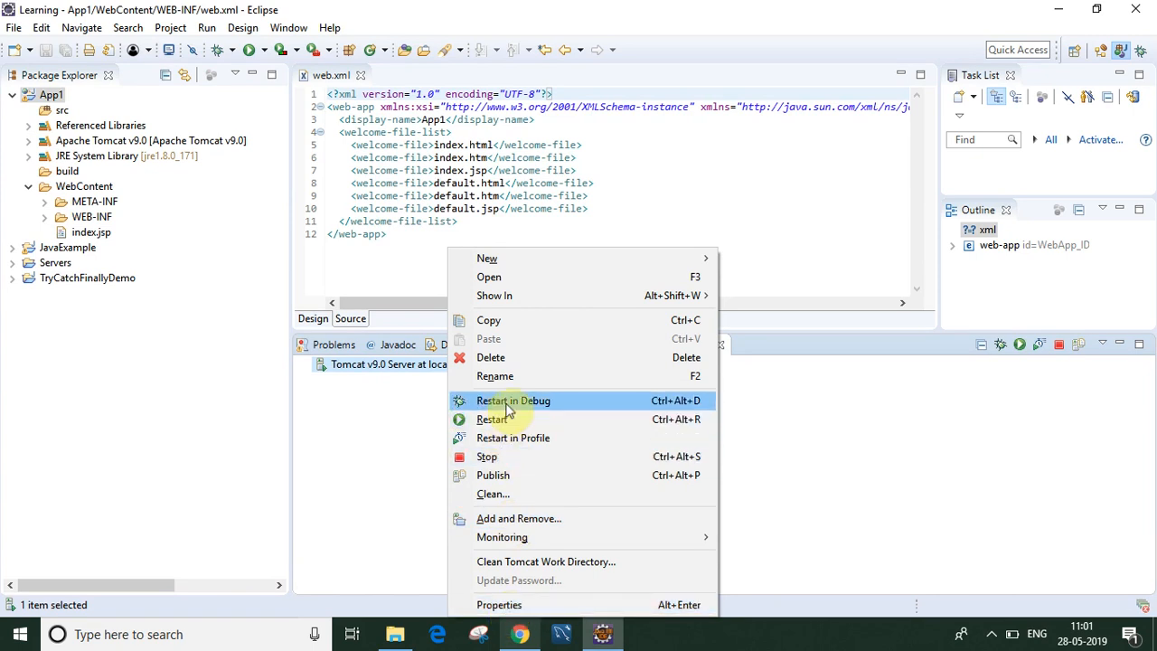
{"action": "left_click", "coordinate": [506, 522]}
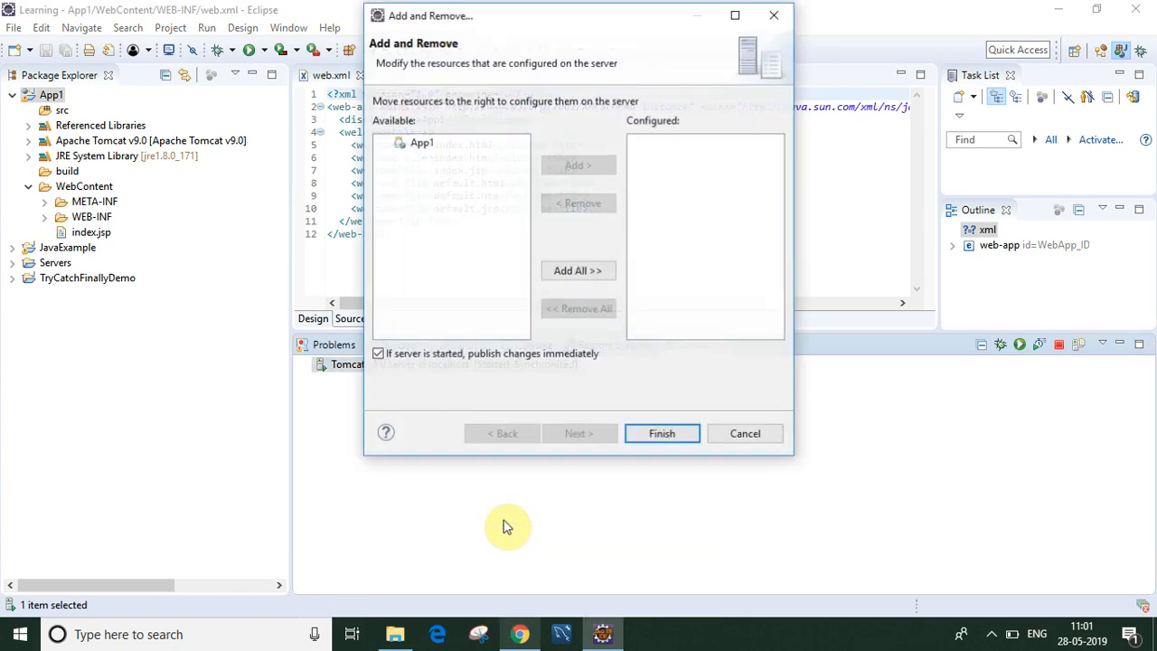
{"action": "left_click", "coordinate": [417, 142]}
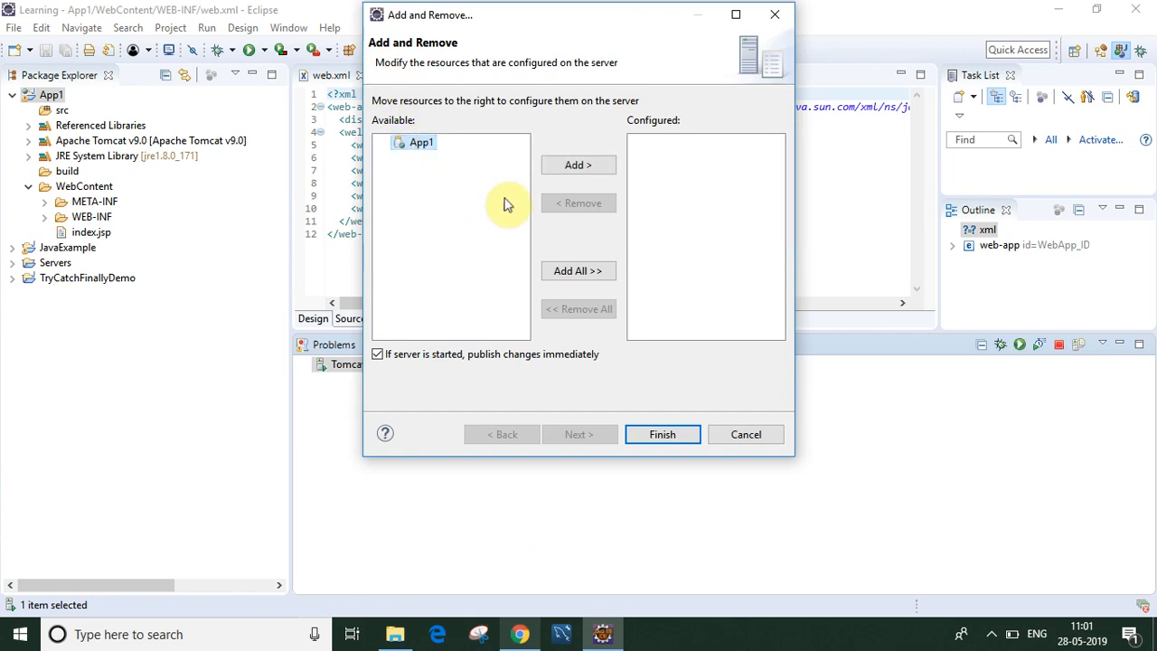
{"action": "left_click", "coordinate": [588, 166]}
{"action": "left_click", "coordinate": [663, 434]}
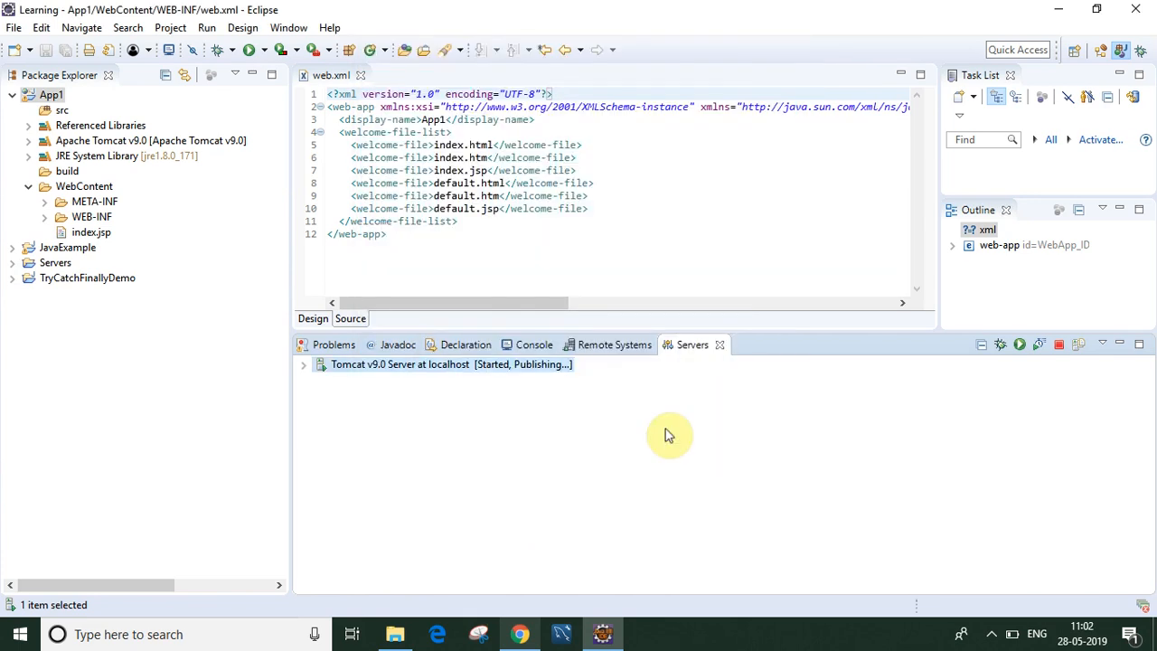
Step: Restart Tomcat, check its Console startup log, and open a new Chrome tab
{"action": "right_click", "coordinate": [502, 372]}
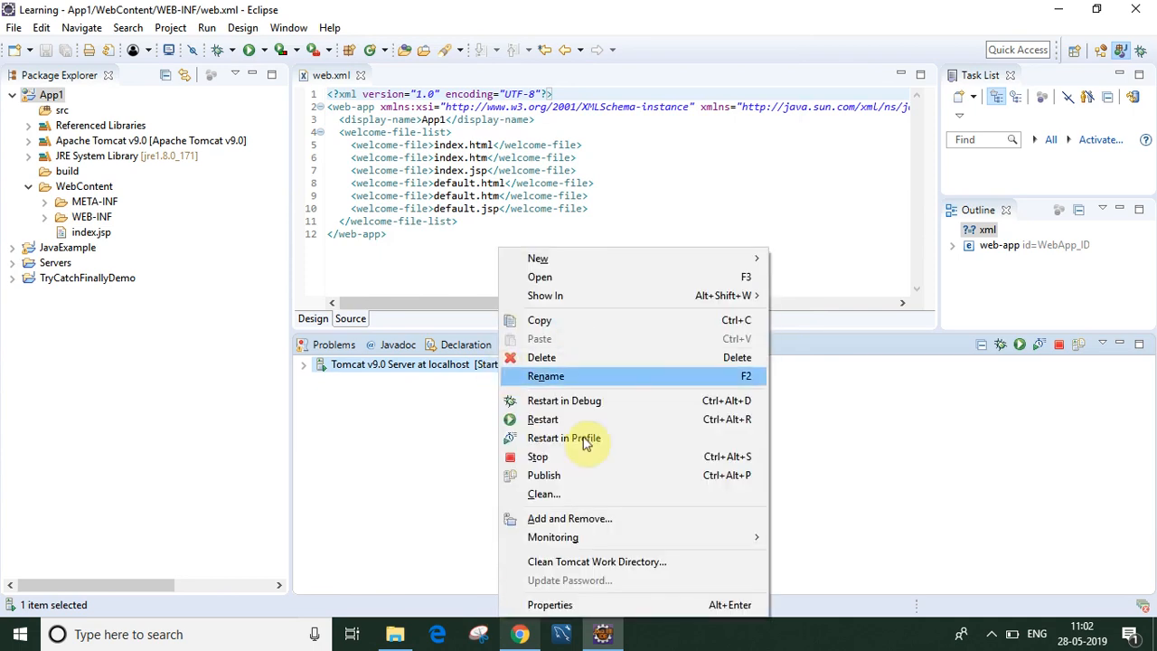
{"action": "left_click", "coordinate": [553, 420]}
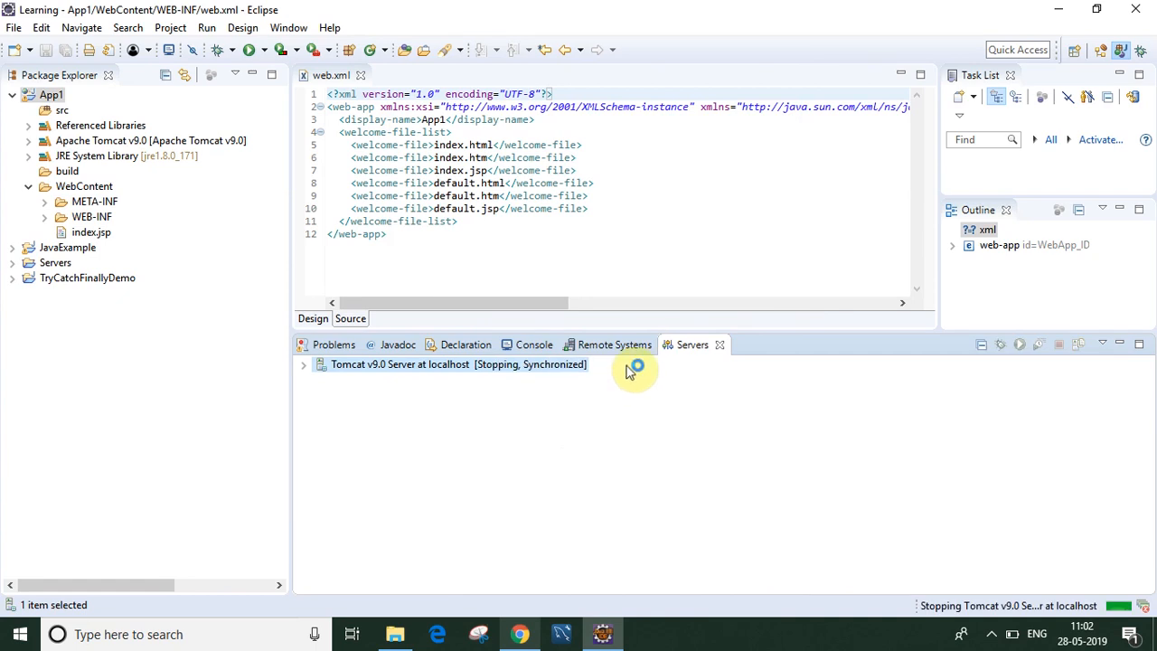
{"action": "left_click", "coordinate": [524, 350]}
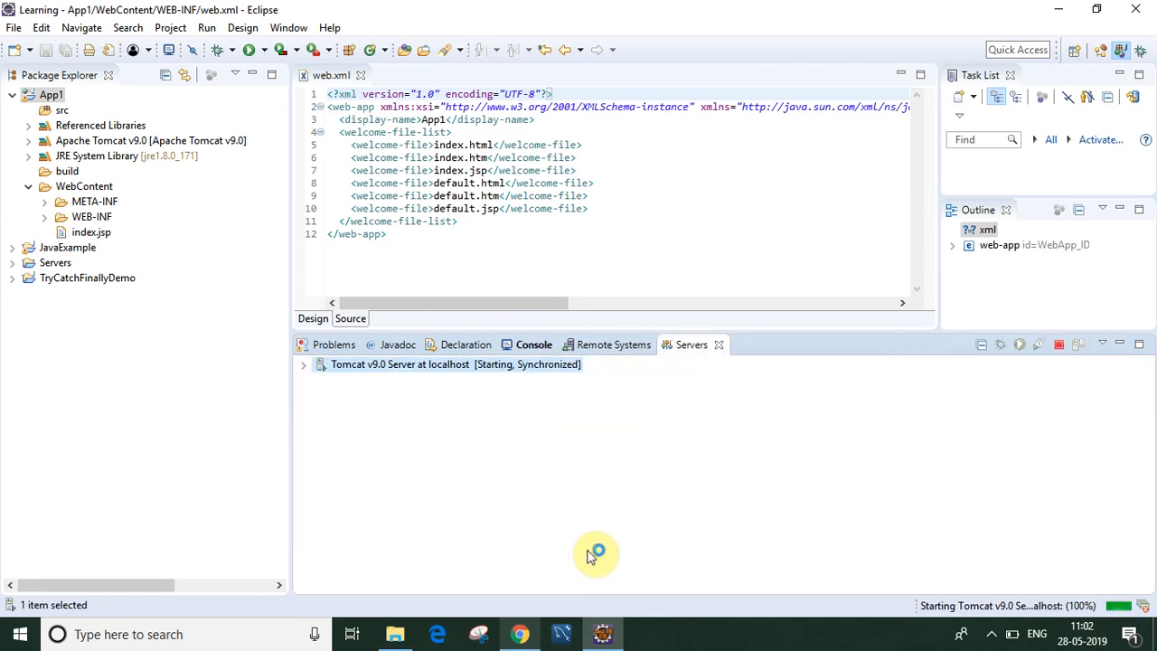
{"action": "left_click", "coordinate": [534, 345]}
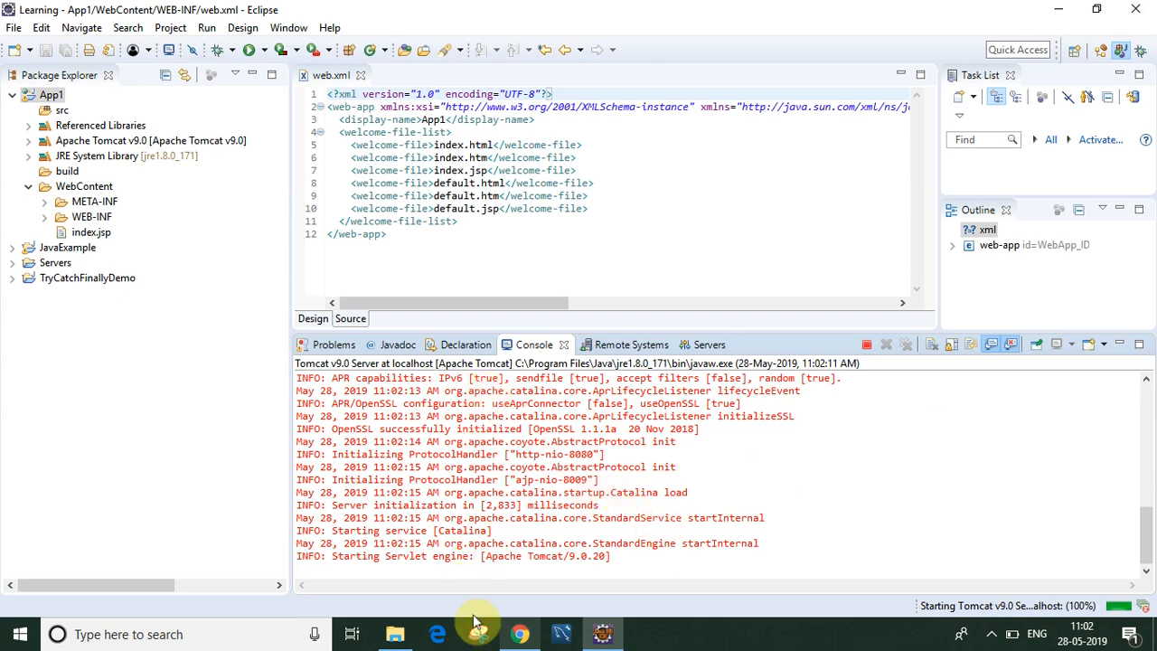
{"action": "left_click", "coordinate": [533, 636]}
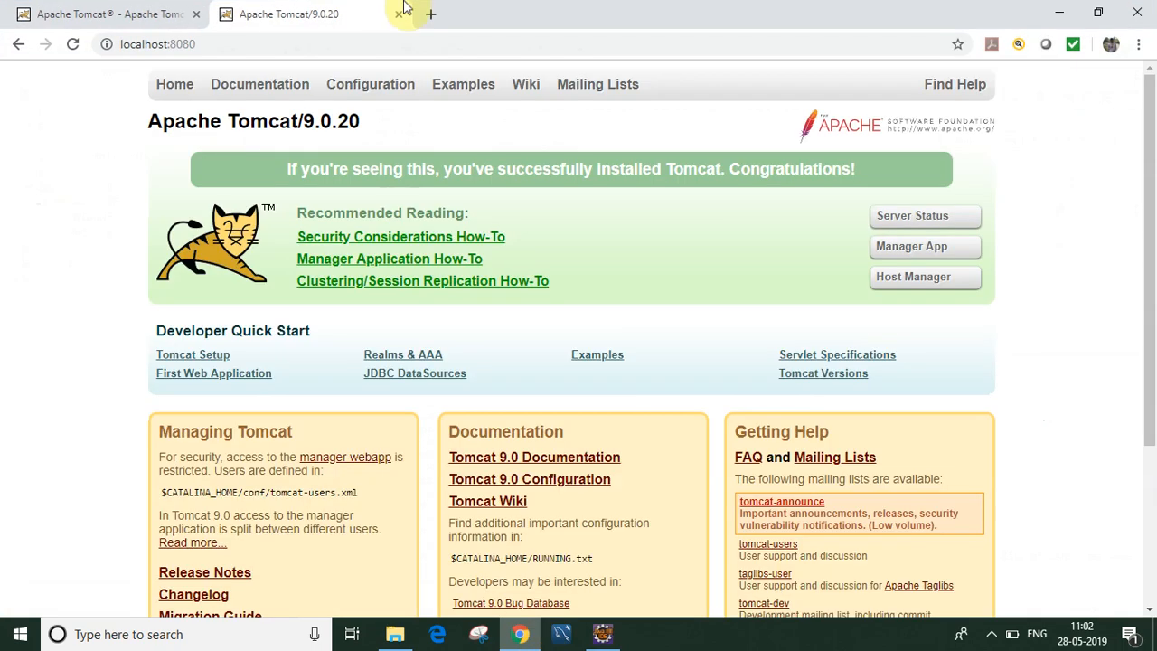
{"action": "left_click", "coordinate": [431, 16]}
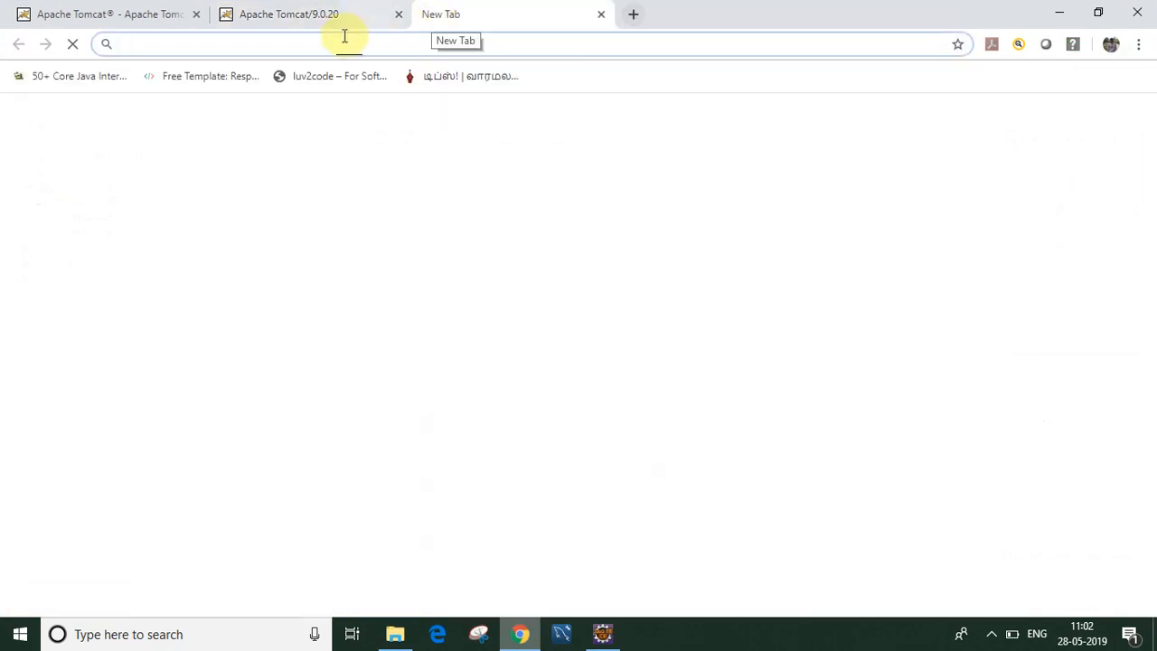